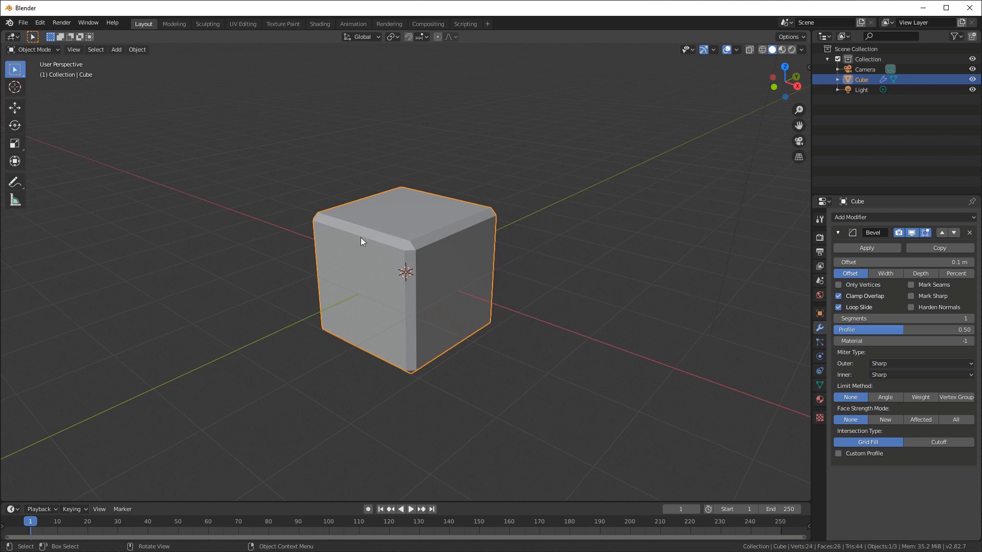
Set the cube's Bevel modifier to 8 segments.
{"action": "left_click", "coordinate": [938, 318]}
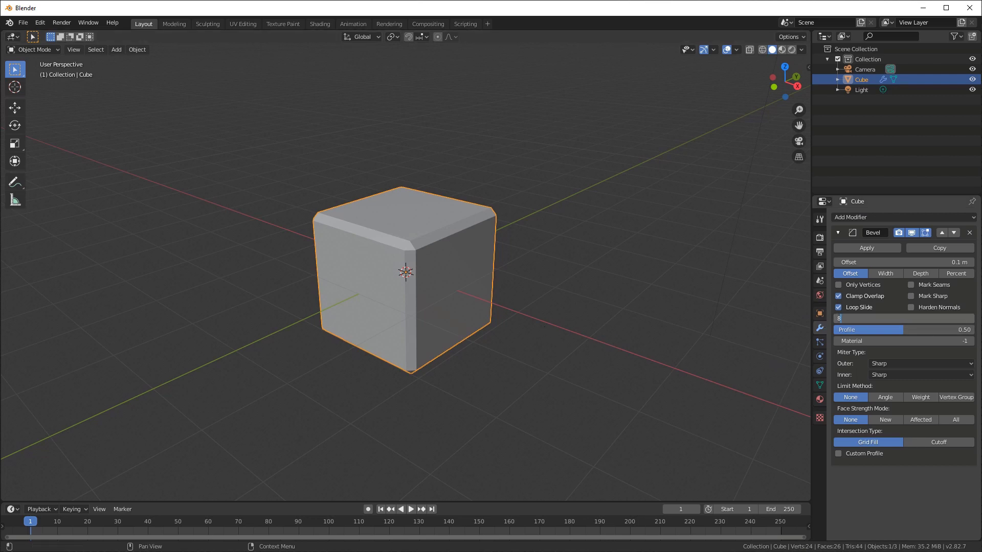
{"action": "key", "text": "Return"}
{"action": "mouse_move", "coordinate": [443, 250]}
{"action": "middle_mouse_down"}
{"action": "mouse_move", "coordinate": [446, 268]}
{"action": "mouse_move", "coordinate": [426, 242]}
{"action": "middle_mouse_up"}
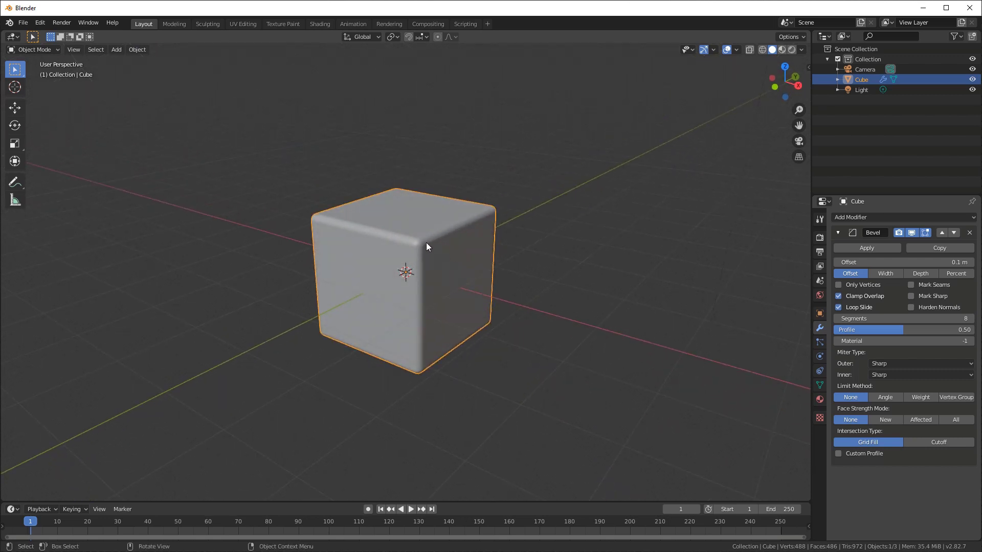
Enable the Move and Scale object gizmos in the viewport, keeping the Rotate gizmo off.
{"action": "key", "text": "KP_7"}
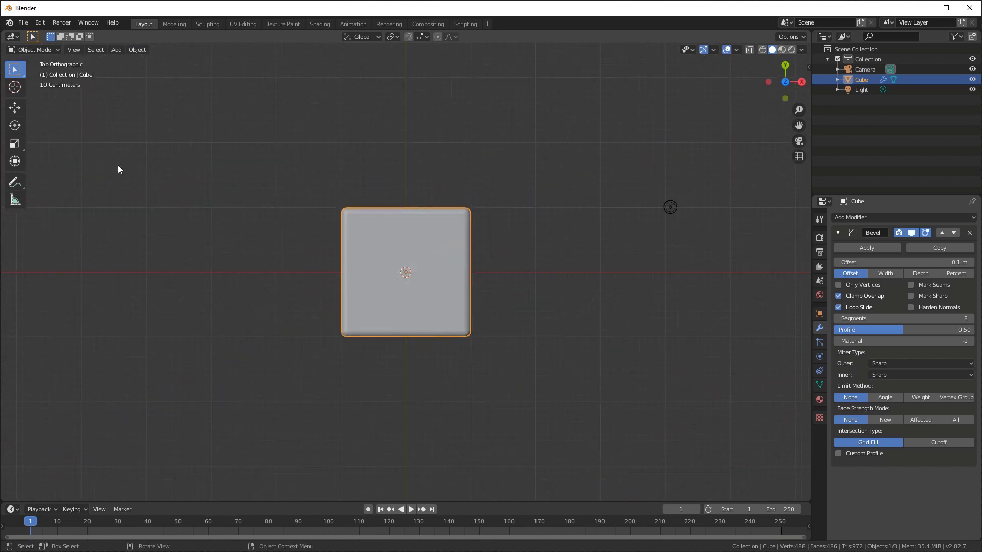
{"action": "left_click", "coordinate": [713, 49]}
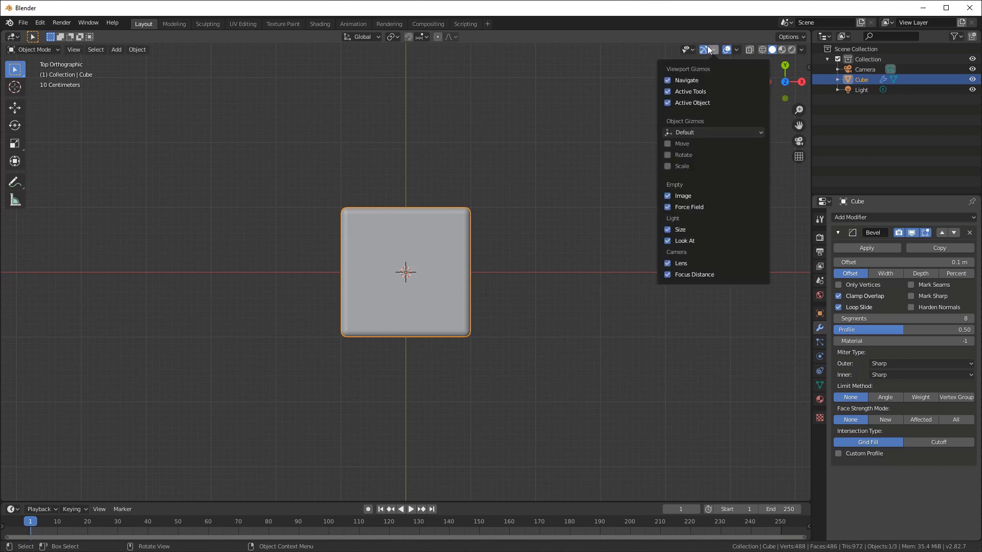
{"action": "left_click", "coordinate": [667, 143]}
{"action": "left_click", "coordinate": [667, 155]}
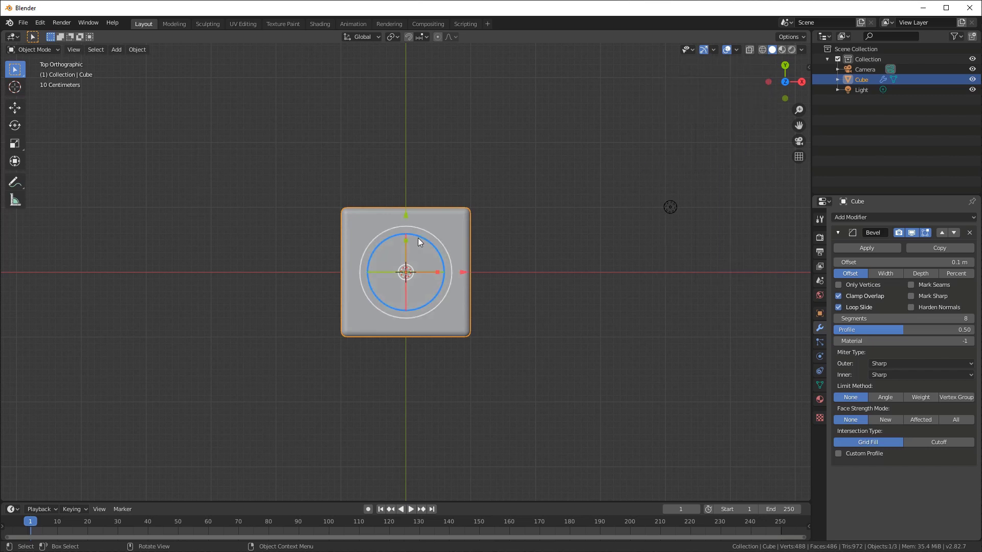
{"action": "left_click", "coordinate": [713, 49]}
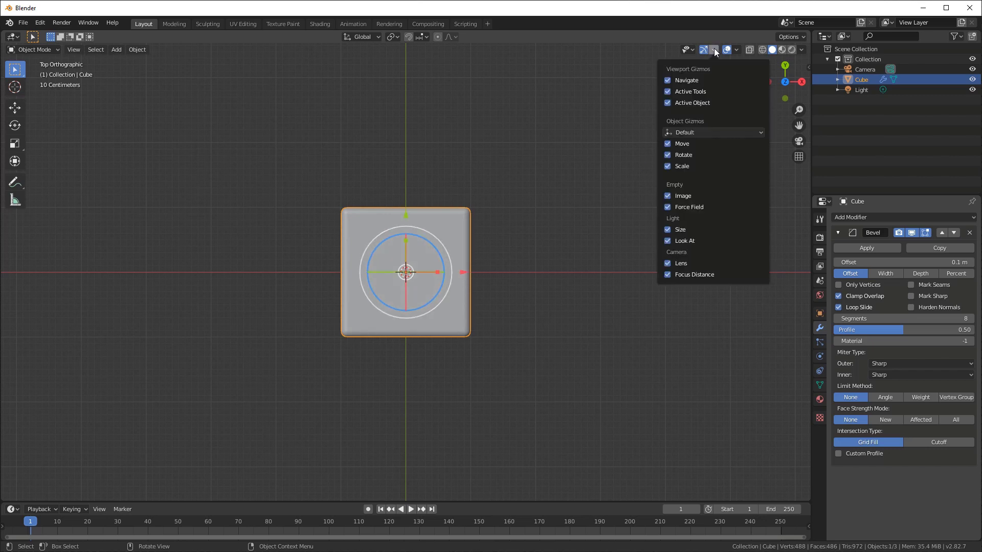
{"action": "left_click", "coordinate": [668, 155]}
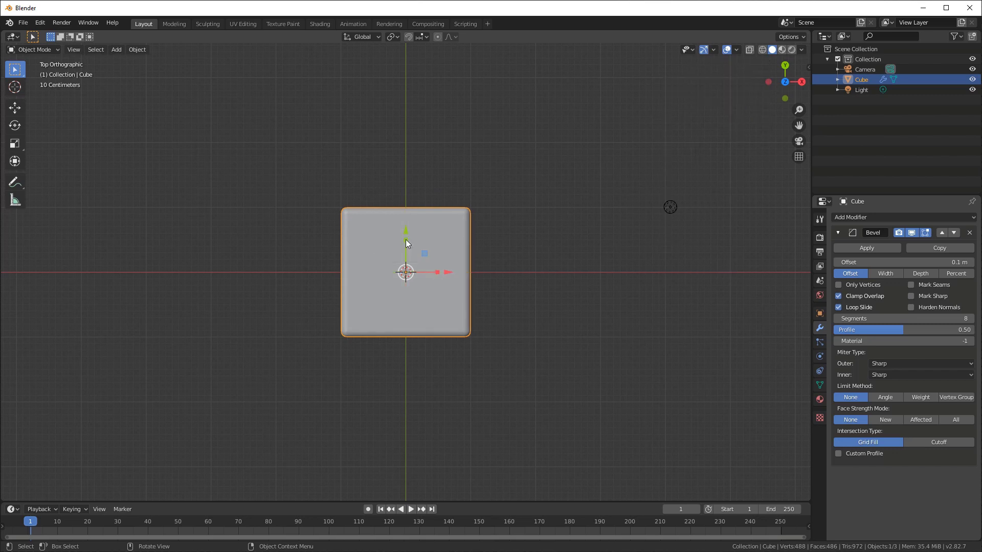
Stretch the cube along the Y axis to about twice its length.
{"action": "left_click_drag", "start_coordinate": [406, 239], "coordinate": [406, 203]}
{"action": "middle_click_drag", "start_coordinate": [406, 203], "coordinate": [531, 290]}
{"action": "key", "text": "KP_5"}
{"action": "scroll", "coordinate": [459, 186], "scroll_direction": "up", "scroll_amount": 3}
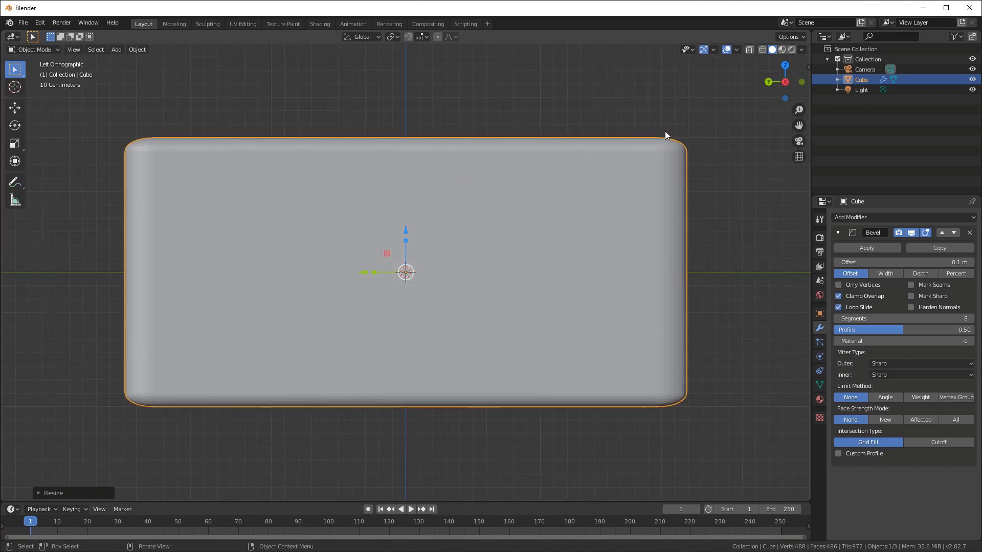
{"action": "scroll", "coordinate": [417, 238], "scroll_direction": "down", "scroll_amount": 1}
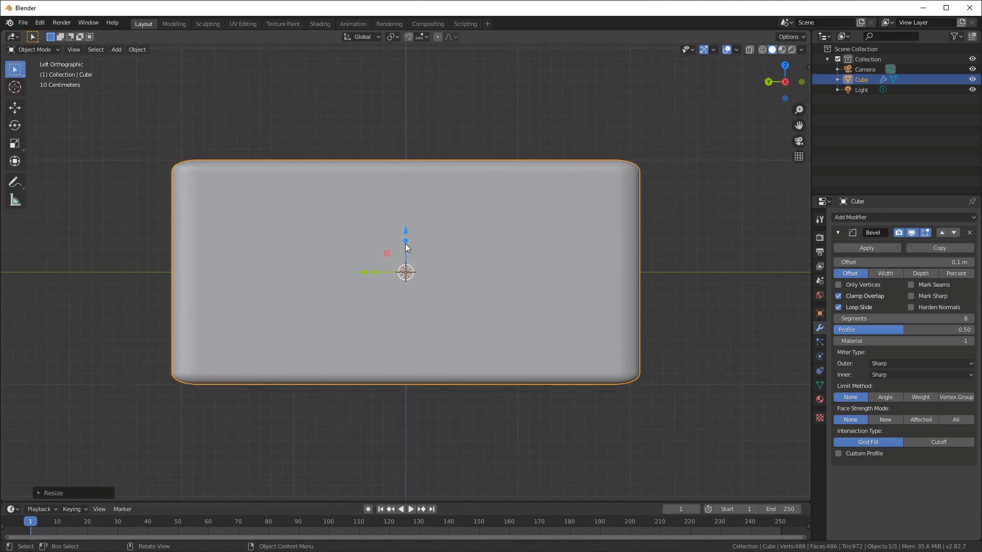
Flatten the stretched cube along the Z axis into a thin slab.
{"action": "left_click_drag", "start_coordinate": [404, 244], "coordinate": [405, 271]}
{"action": "middle_click_drag", "start_coordinate": [438, 164], "coordinate": [408, 223]}
{"action": "scroll", "coordinate": [665, 409], "scroll_direction": "up", "scroll_amount": 2}
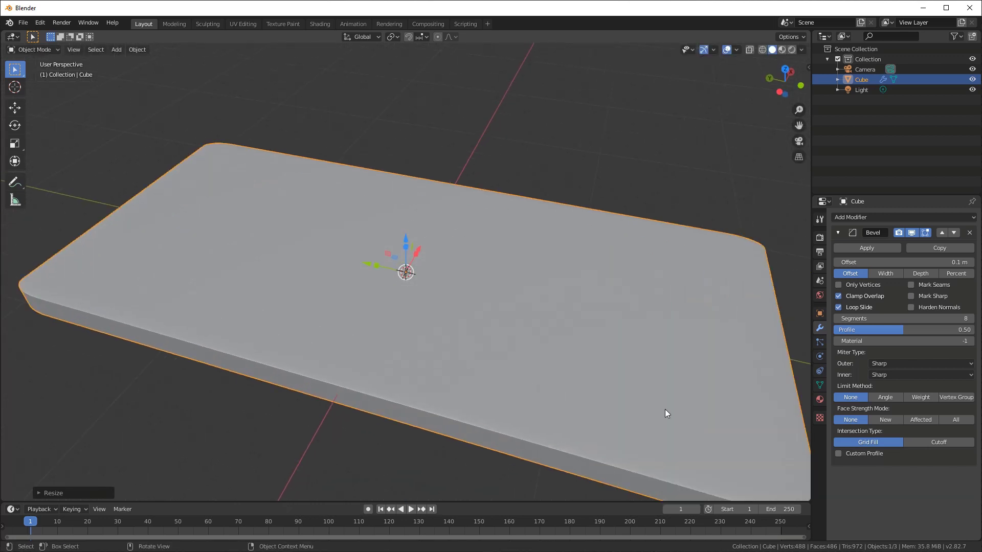
Thicken the slab along Z and shorten it along Y to about 1.5 times its width.
{"action": "middle_click_drag", "start_coordinate": [664, 409], "coordinate": [433, 279]}
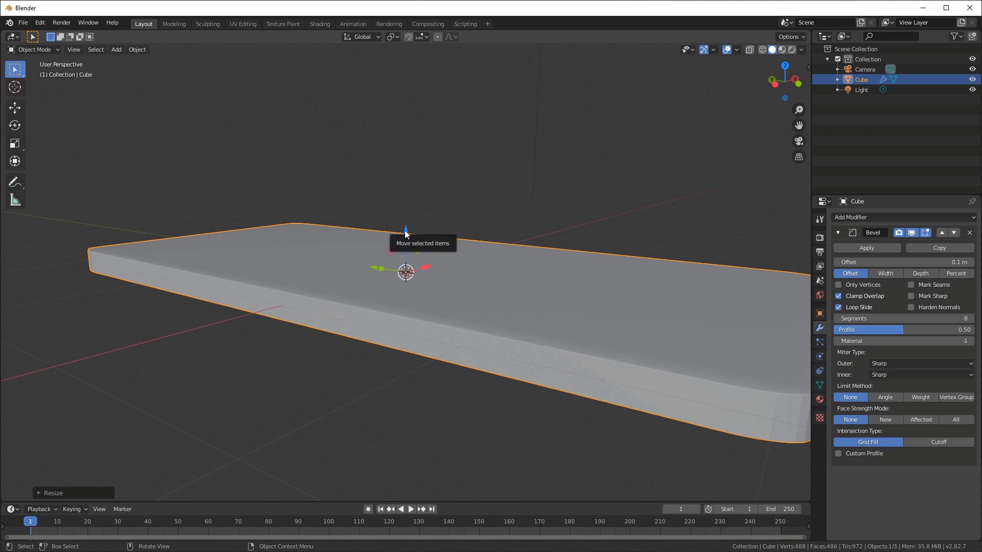
{"action": "left_click_drag", "start_coordinate": [405, 235], "coordinate": [406, 168]}
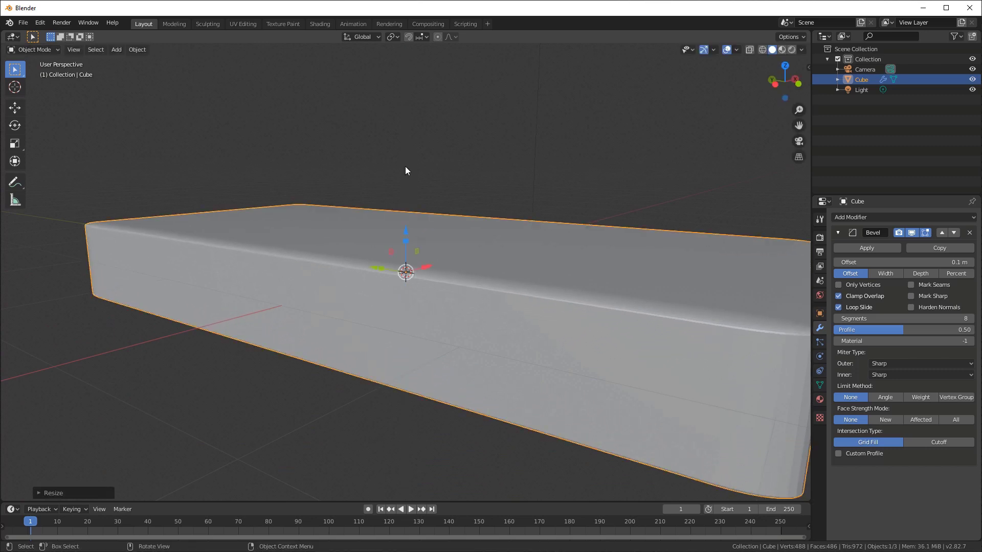
{"action": "scroll", "coordinate": [388, 194], "scroll_direction": "down", "scroll_amount": 3}
{"action": "middle_click_drag", "start_coordinate": [373, 215], "coordinate": [444, 304]}
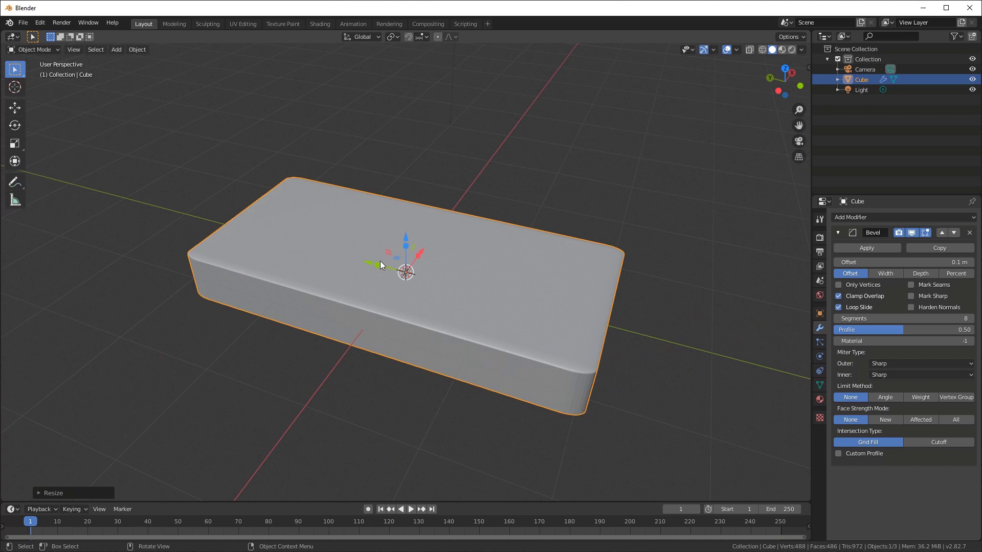
{"action": "left_click_drag", "start_coordinate": [380, 262], "coordinate": [386, 271]}
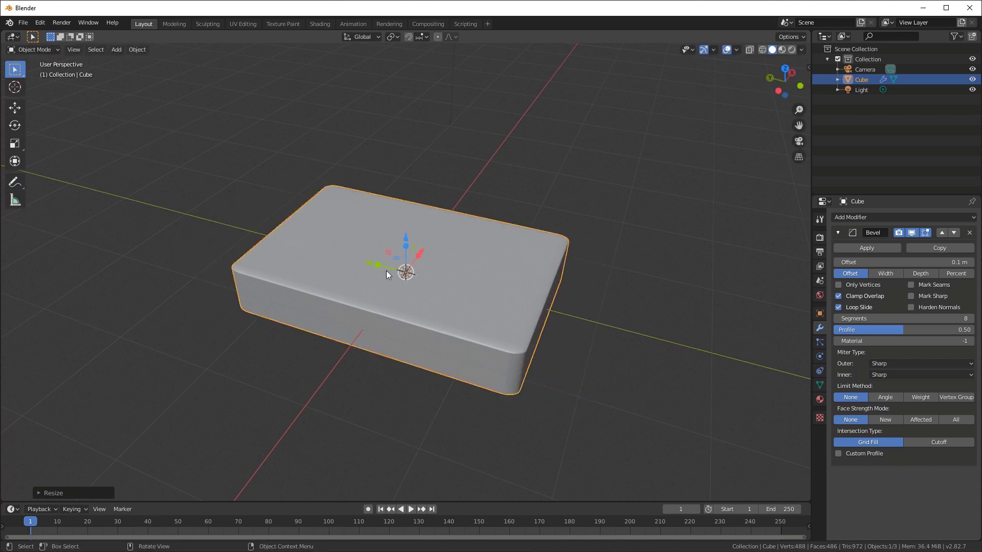
Apply the slab's scale transform so the bevel is even on all edges.
{"action": "left_click", "coordinate": [145, 49]}
{"action": "mouse_move", "coordinate": [154, 102]}
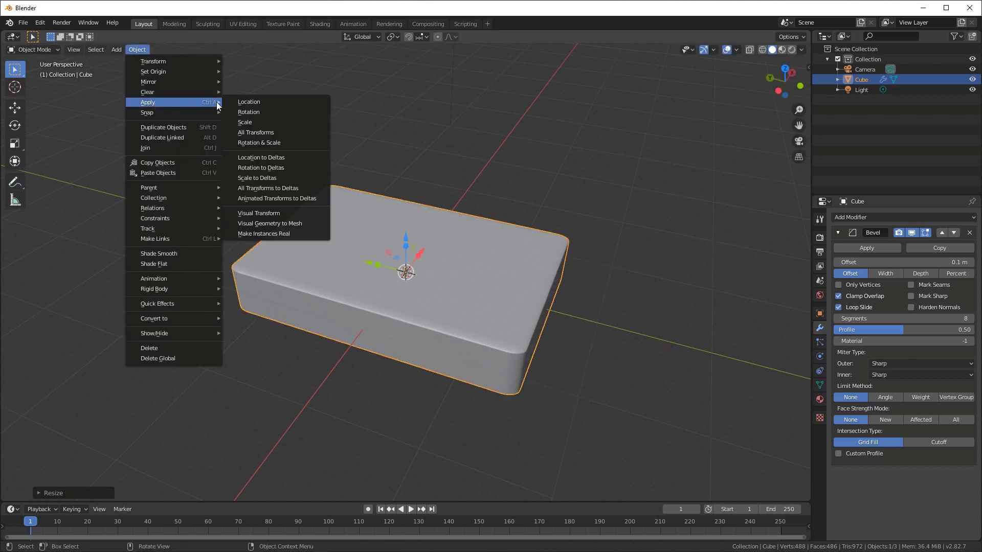
{"action": "left_click", "coordinate": [241, 122]}
{"action": "mouse_move", "coordinate": [444, 214]}
{"action": "middle_mouse_down"}
{"action": "mouse_move", "coordinate": [456, 220]}
{"action": "mouse_move", "coordinate": [372, 179]}
{"action": "mouse_move", "coordinate": [425, 216]}
{"action": "middle_mouse_up"}
{"action": "middle_click_drag", "start_coordinate": [393, 270], "coordinate": [419, 259]}
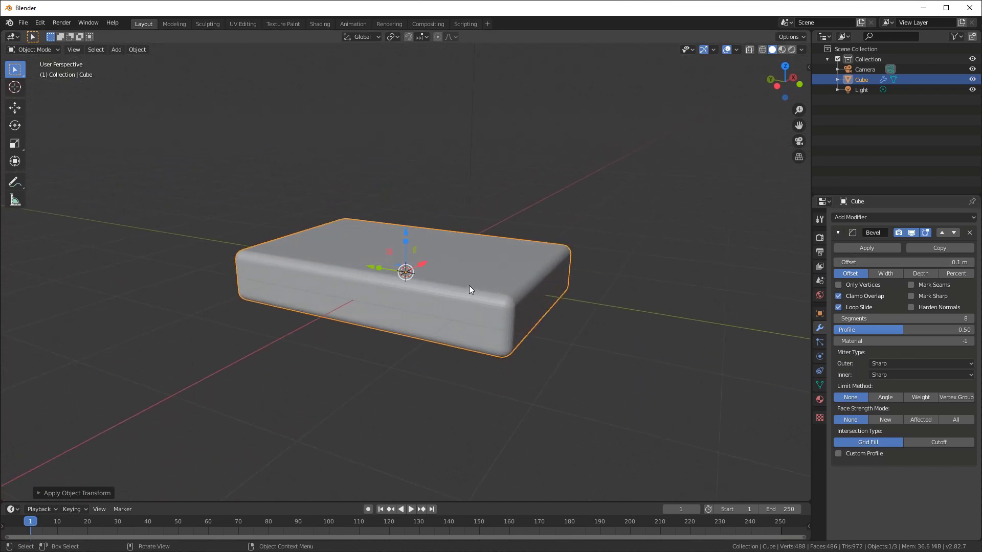
{"action": "middle_click_drag", "start_coordinate": [466, 287], "coordinate": [395, 318]}
From the top view, scale the slab along the Y axis by about 1.35.
{"action": "key", "text": "KP_7"}
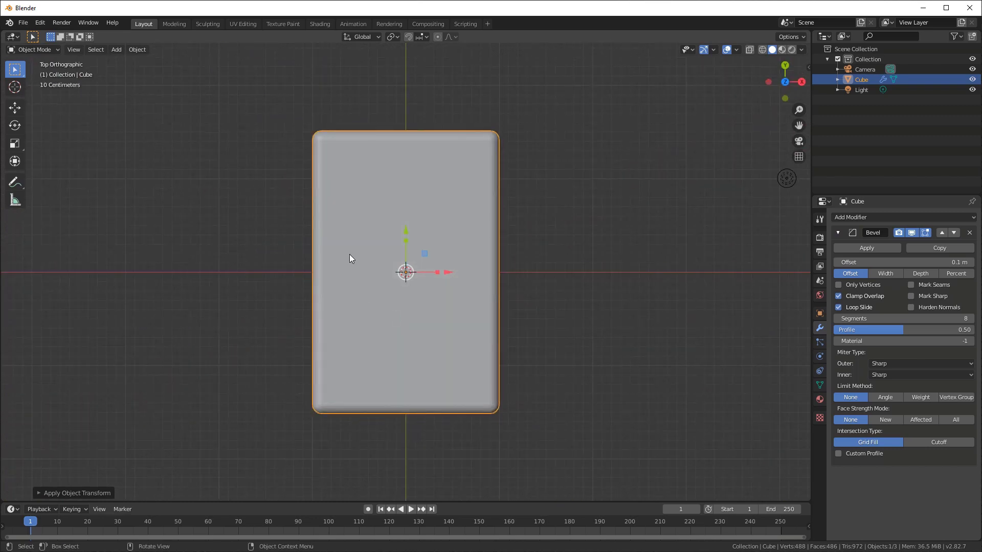
{"action": "key", "text": "s"}
{"action": "key", "text": "y"}
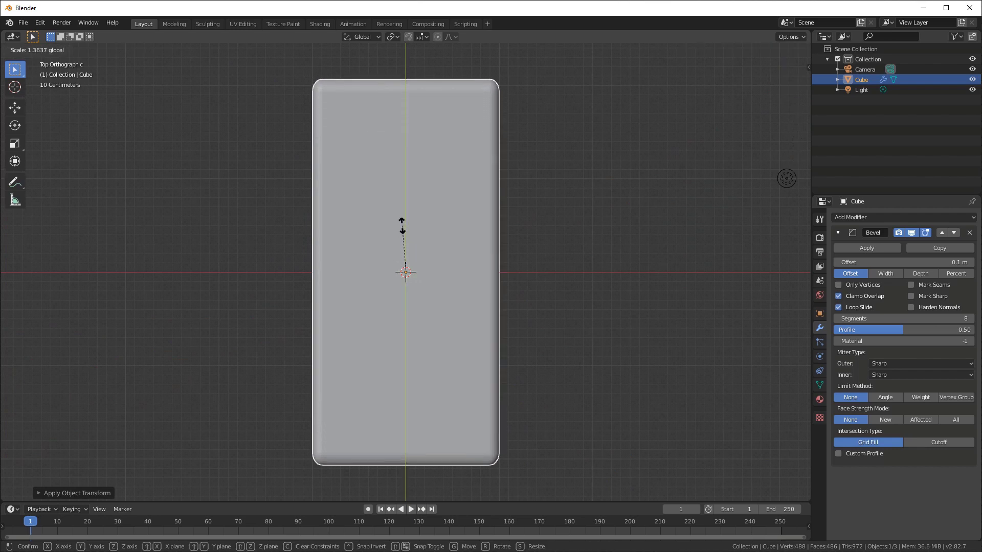
{"action": "left_click", "coordinate": [401, 223]}
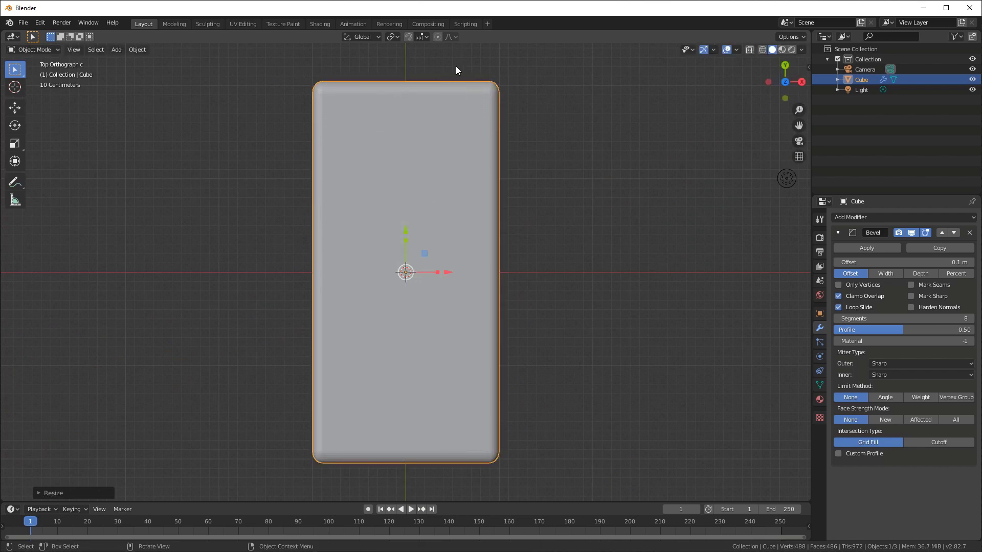
Scale the slab down along the Z axis to about 0.3 of its thickness, giving a thin phone-like body.
{"action": "middle_click_drag", "start_coordinate": [466, 483], "coordinate": [416, 250]}
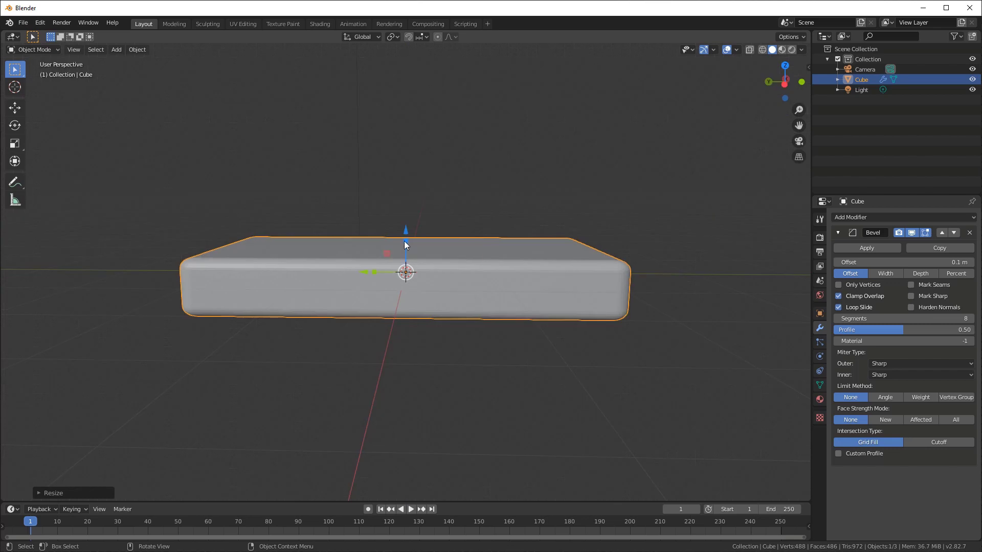
{"action": "key", "text": "s"}
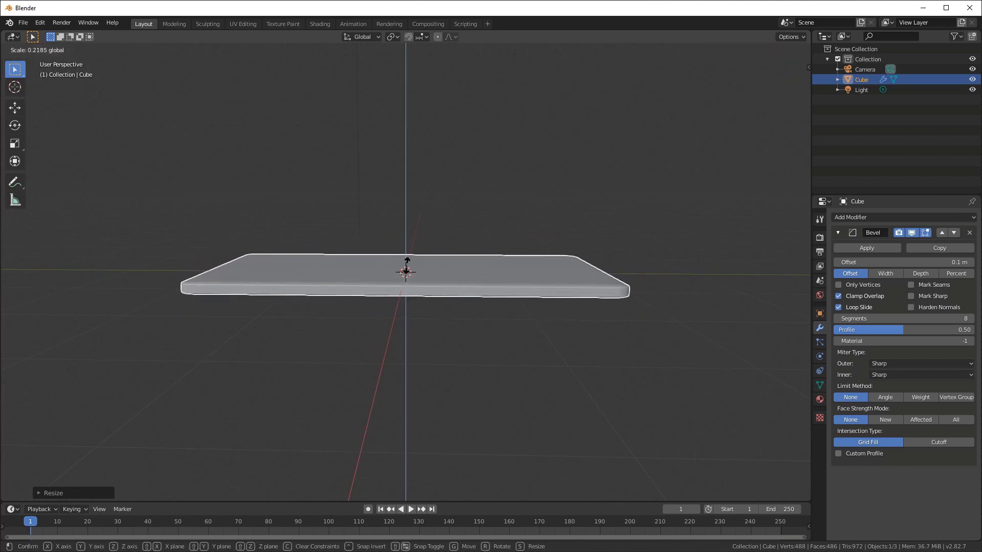
{"action": "left_click", "coordinate": [406, 264]}
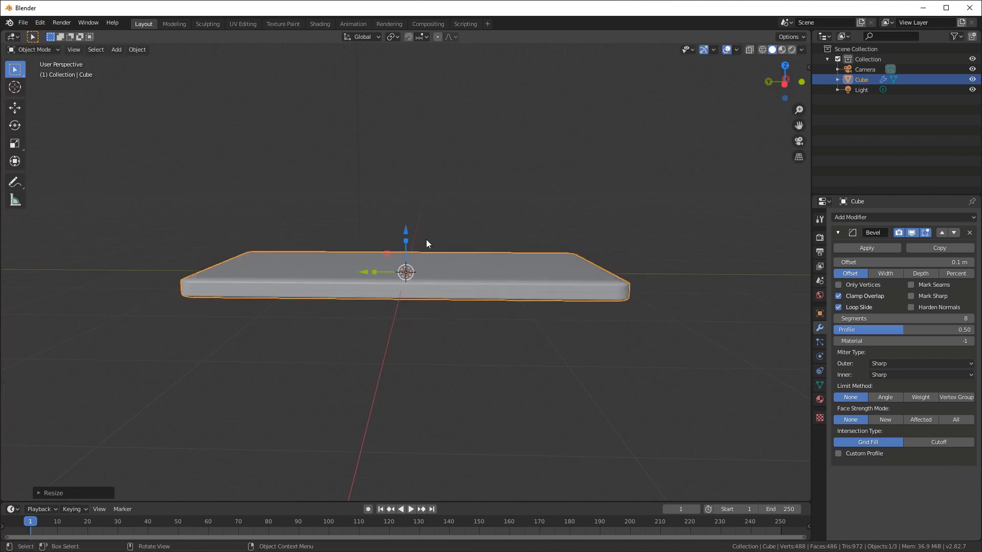
{"action": "middle_click_drag", "start_coordinate": [426, 239], "coordinate": [373, 207]}
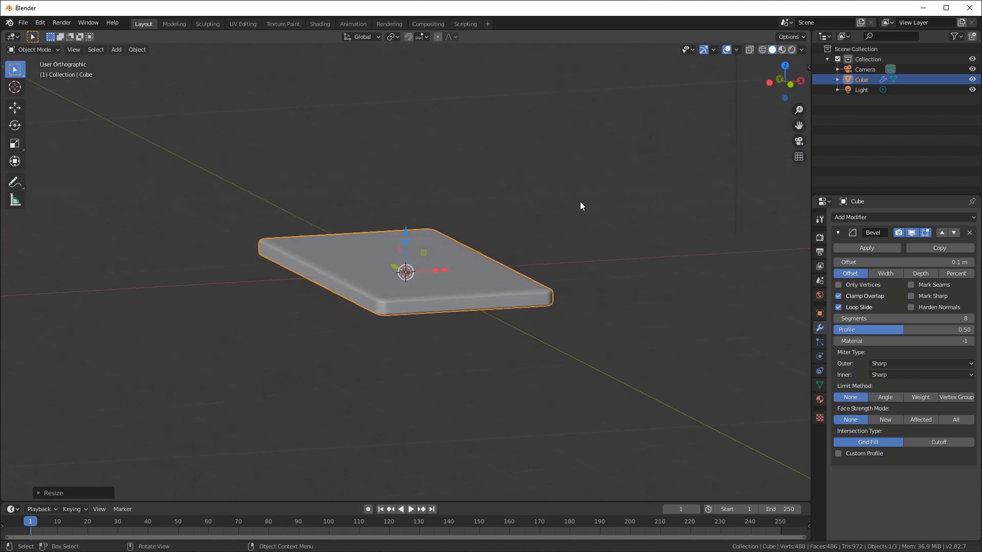
Switch the viewport shading to Material Preview to show the slab's material.
{"action": "key", "text": "KP_1"}
{"action": "middle_click_drag", "start_coordinate": [584, 253], "coordinate": [474, 320]}
{"action": "scroll", "coordinate": [474, 320], "scroll_direction": "up", "scroll_amount": 3}
{"action": "scroll", "coordinate": [480, 302], "scroll_direction": "down", "scroll_amount": 3}
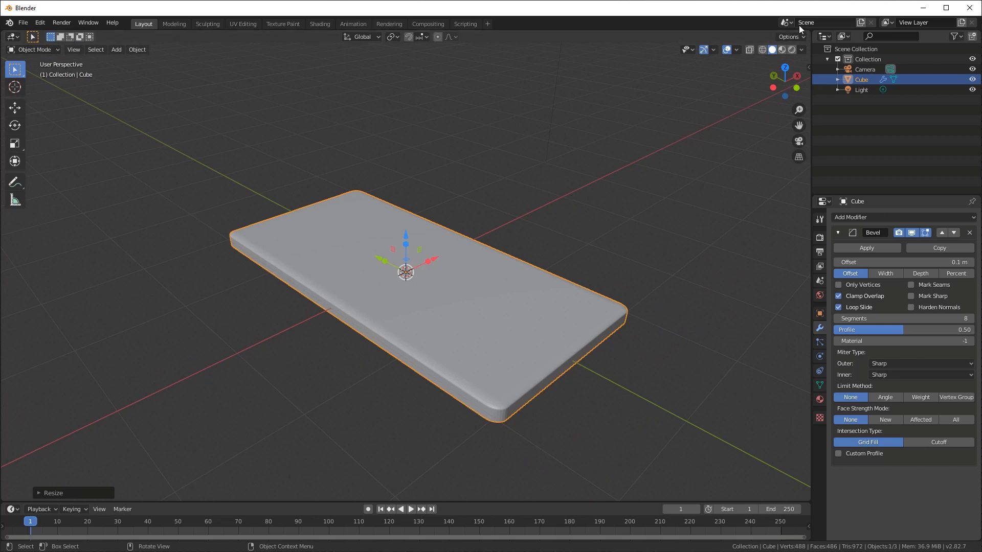
{"action": "left_click", "coordinate": [781, 50]}
{"action": "mouse_move", "coordinate": [737, 122]}
{"action": "middle_mouse_down"}
{"action": "mouse_move", "coordinate": [508, 265]}
{"action": "mouse_move", "coordinate": [501, 311]}
{"action": "mouse_move", "coordinate": [540, 295]}
{"action": "middle_mouse_up"}
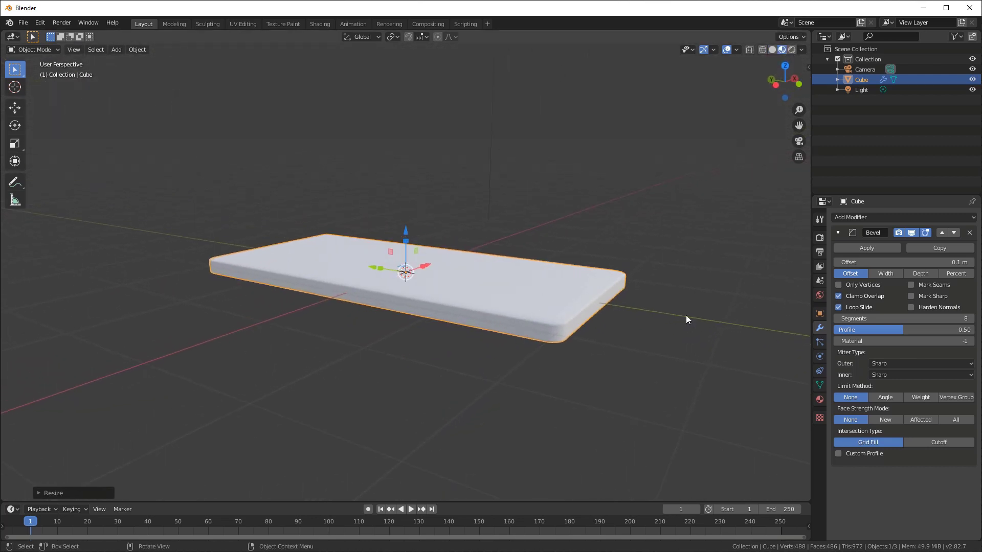
Darken the slab material's base color to grey and set its roughness to 0.742.
{"action": "left_click", "coordinate": [820, 400]}
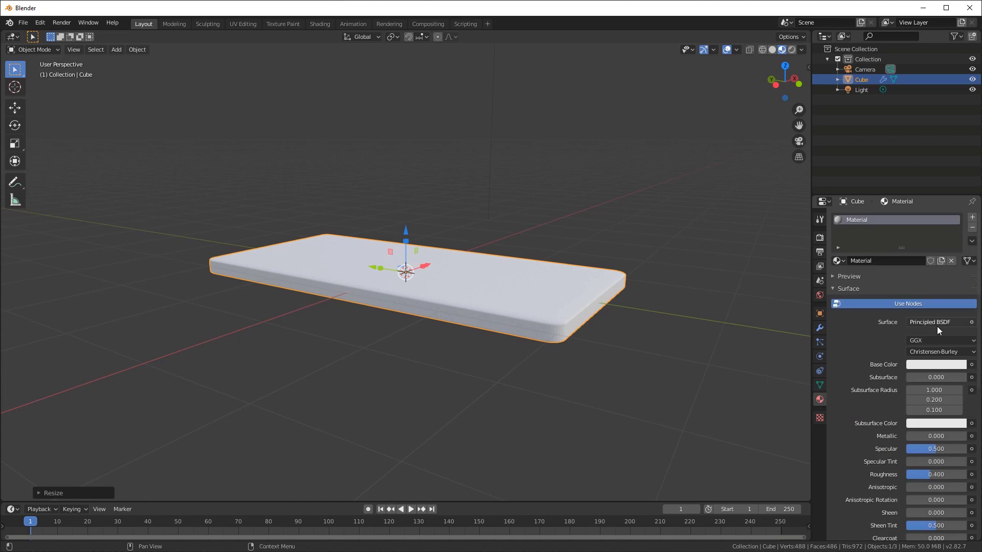
{"action": "left_click", "coordinate": [927, 364]}
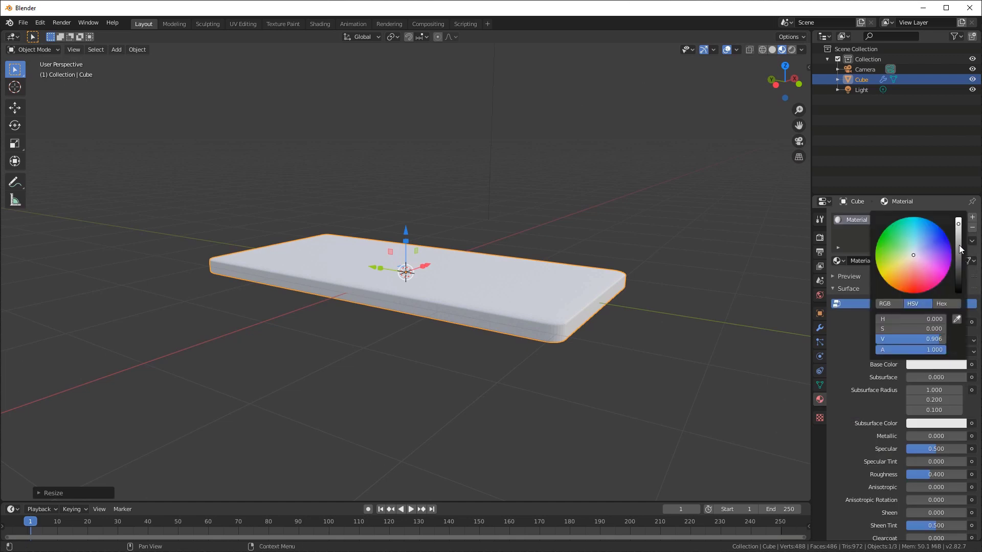
{"action": "left_click_drag", "start_coordinate": [959, 244], "coordinate": [958, 267]}
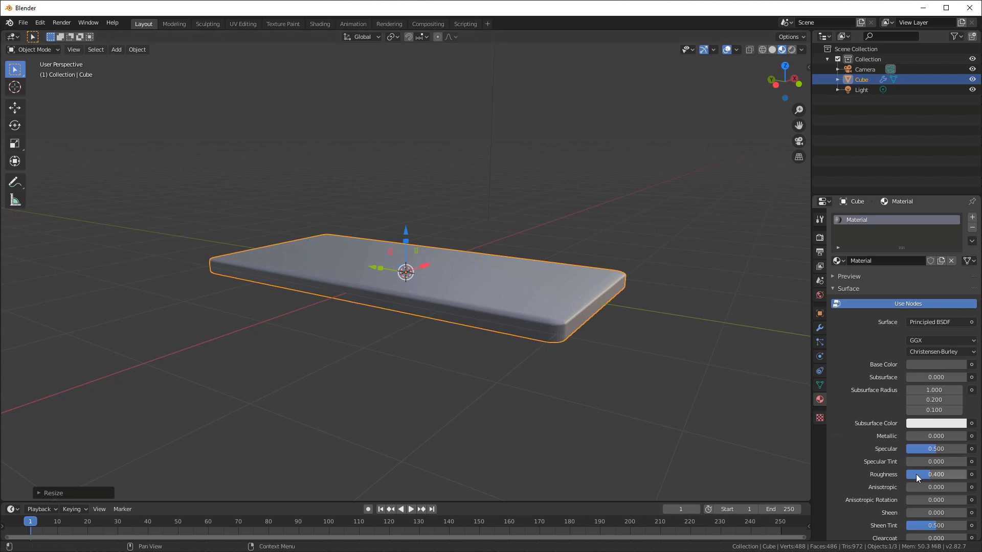
{"action": "left_click_drag", "start_coordinate": [931, 476], "coordinate": [949, 477]}
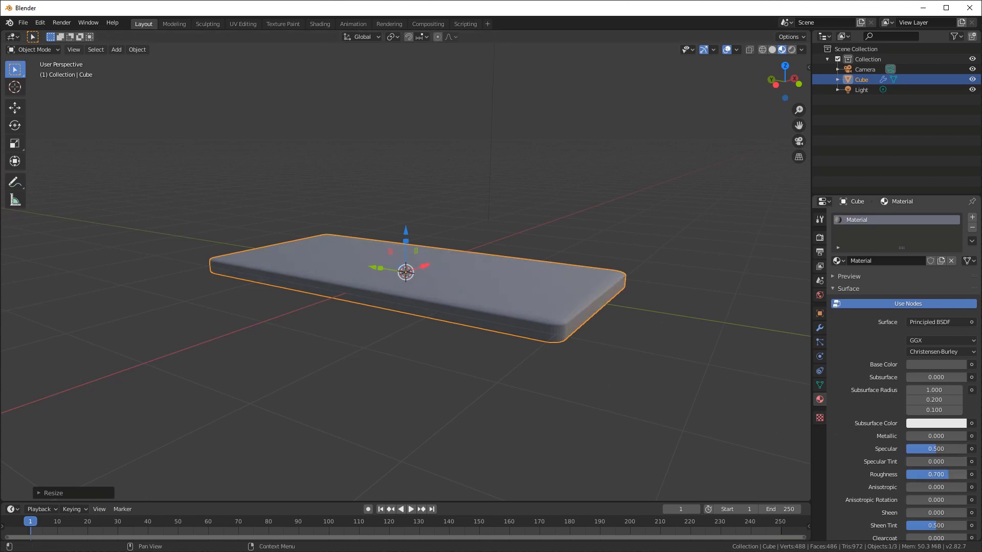
Try to apply Shade Smooth to the slab and leave the slab selected.
{"action": "middle_click_drag", "start_coordinate": [562, 286], "coordinate": [523, 215]}
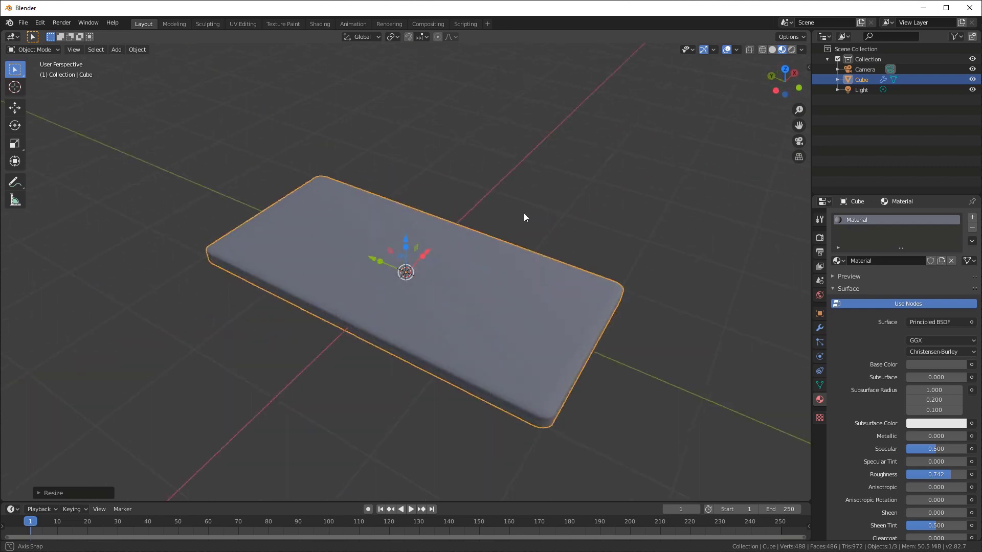
{"action": "left_click", "coordinate": [553, 176]}
{"action": "middle_click_drag", "start_coordinate": [444, 331], "coordinate": [474, 256]}
{"action": "right_click", "coordinate": [488, 265]}
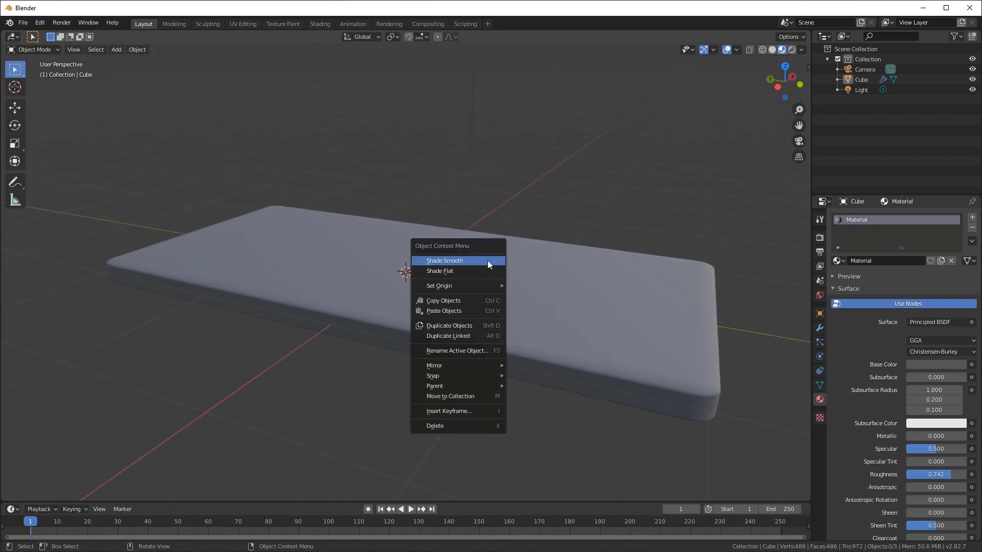
{"action": "left_click", "coordinate": [445, 261]}
{"action": "left_click", "coordinate": [523, 274]}
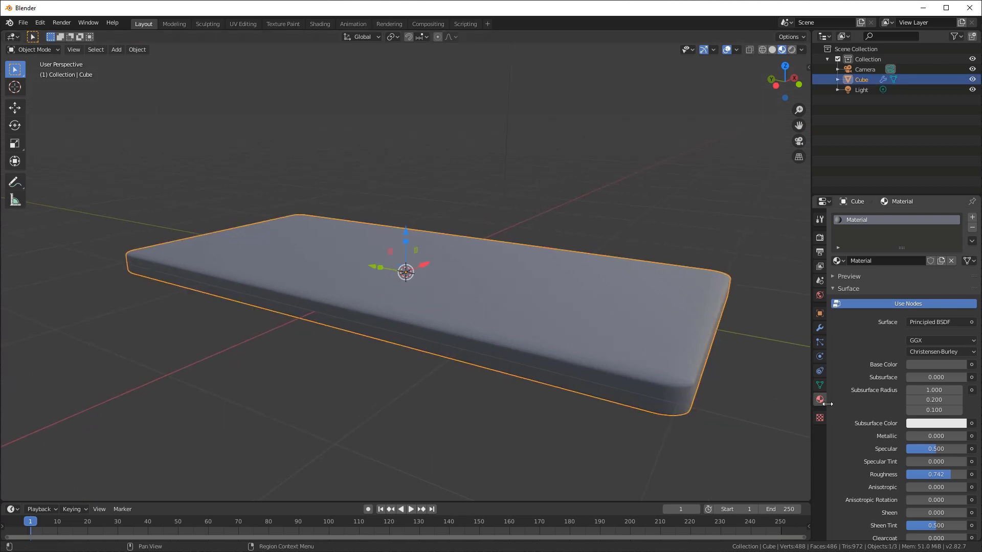
Enable Auto Smooth in the normals settings of the slab's mesh data.
{"action": "left_click", "coordinate": [820, 384]}
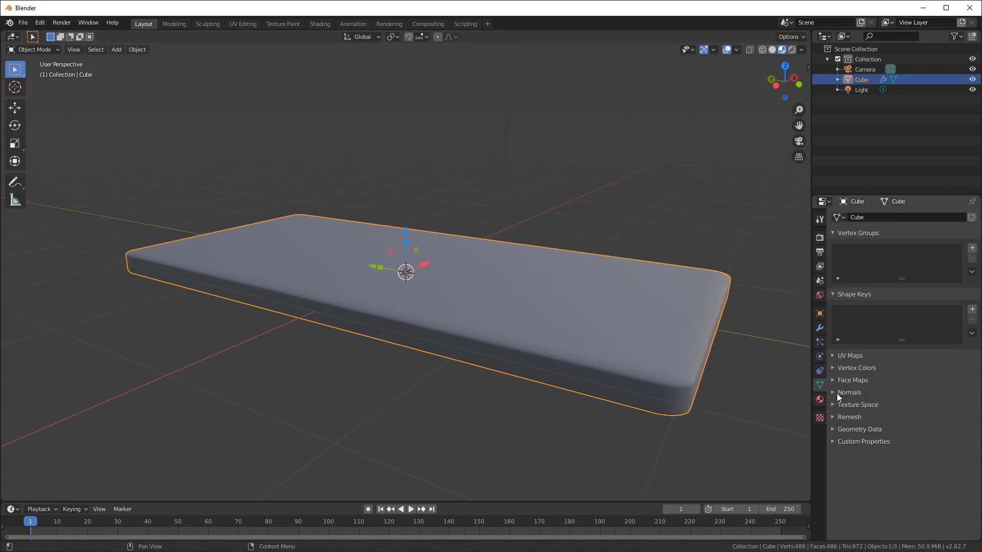
{"action": "left_click", "coordinate": [832, 393]}
{"action": "left_click", "coordinate": [849, 404]}
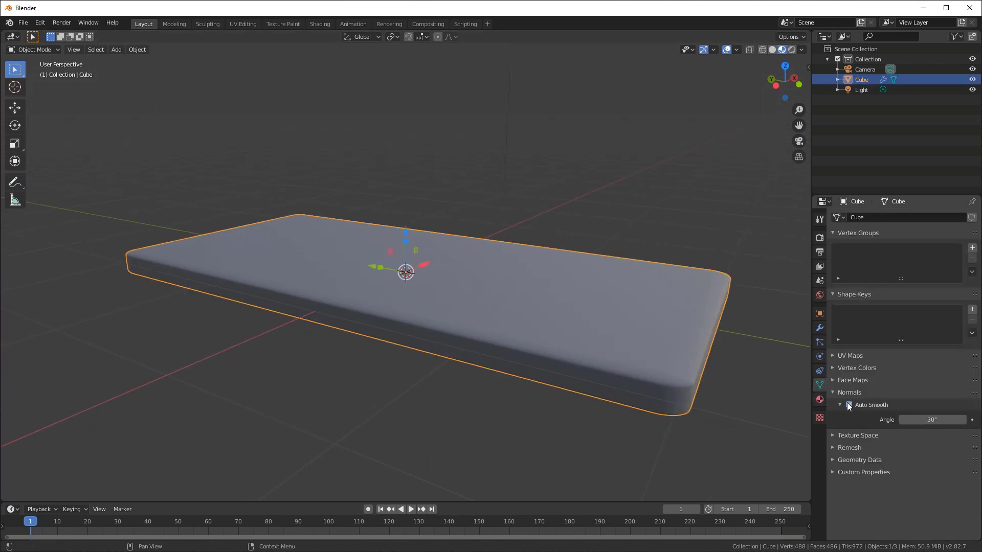
{"action": "middle_click_drag", "start_coordinate": [522, 293], "coordinate": [459, 220]}
{"action": "scroll", "coordinate": [458, 220], "scroll_direction": "down", "scroll_amount": 1}
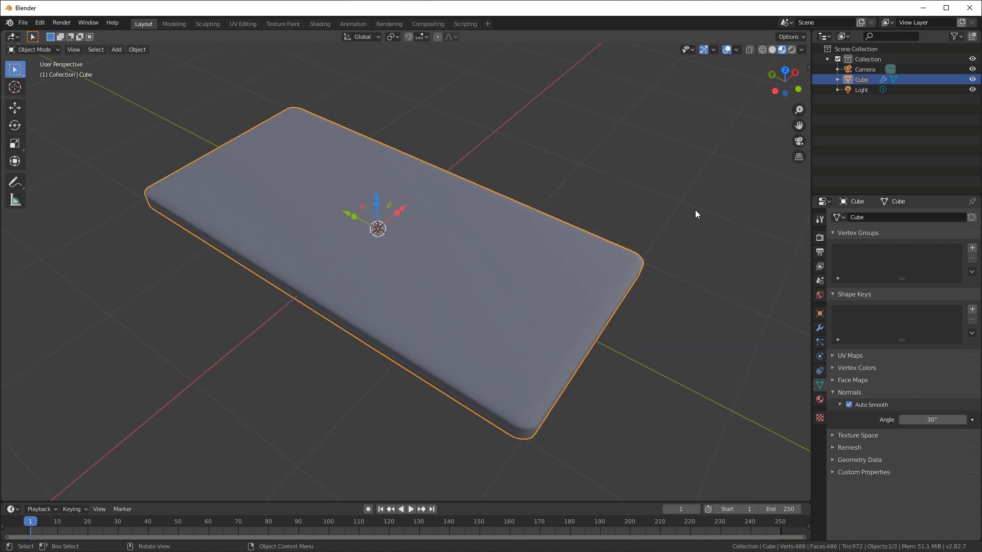
Choose the Cutout1 2 insert from the Cutters medium KPACK in KIT OPS.
{"action": "key", "text": "n"}
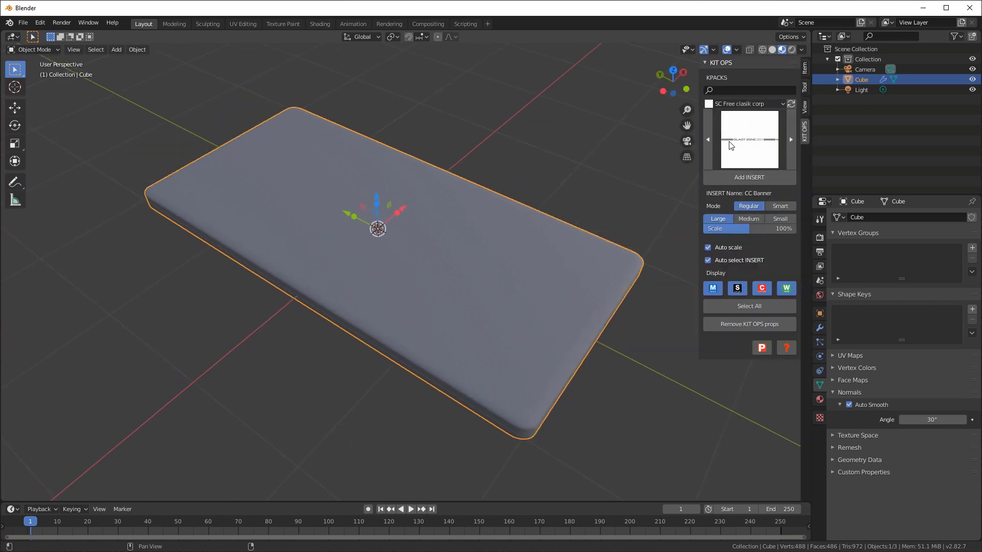
{"action": "left_click", "coordinate": [724, 103]}
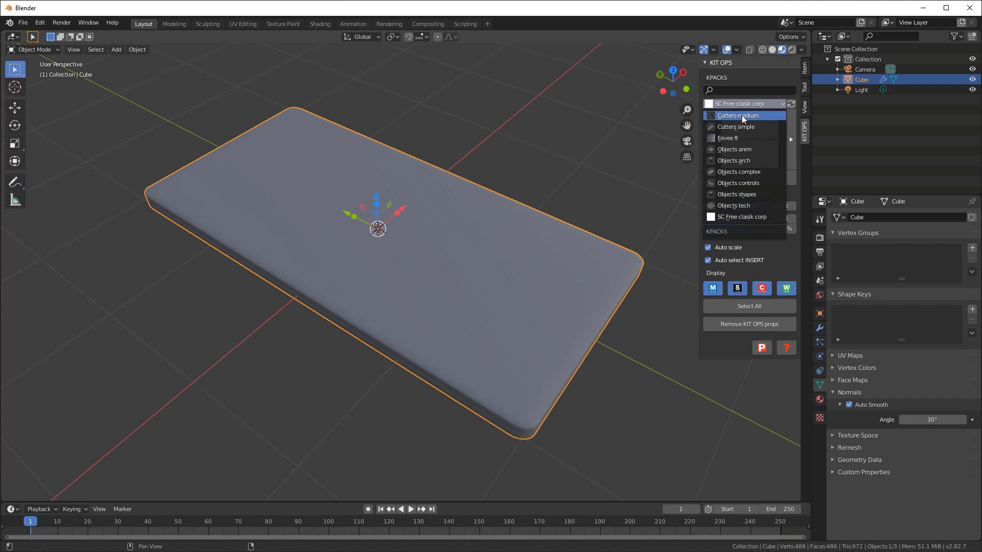
{"action": "left_click", "coordinate": [741, 115]}
{"action": "left_click", "coordinate": [753, 143]}
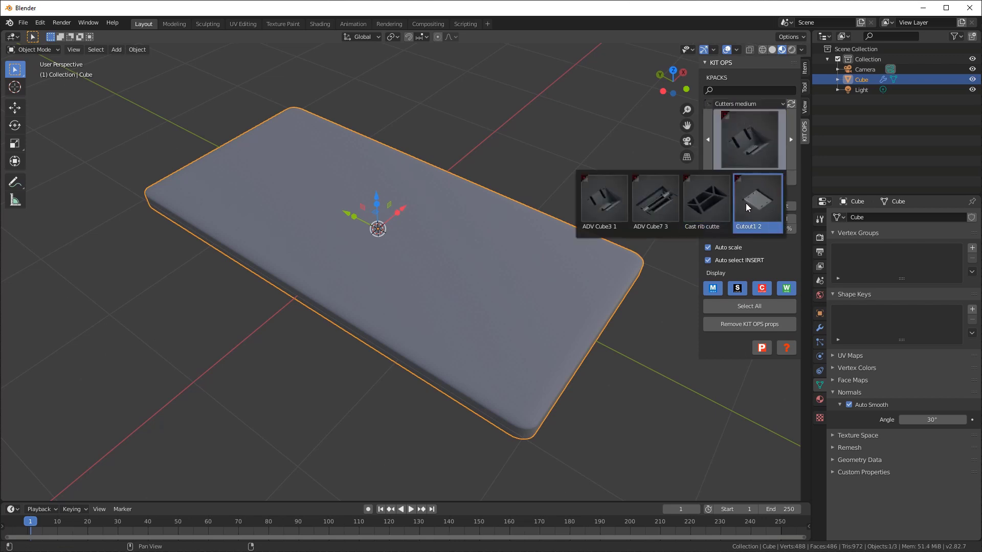
{"action": "left_click", "coordinate": [753, 207]}
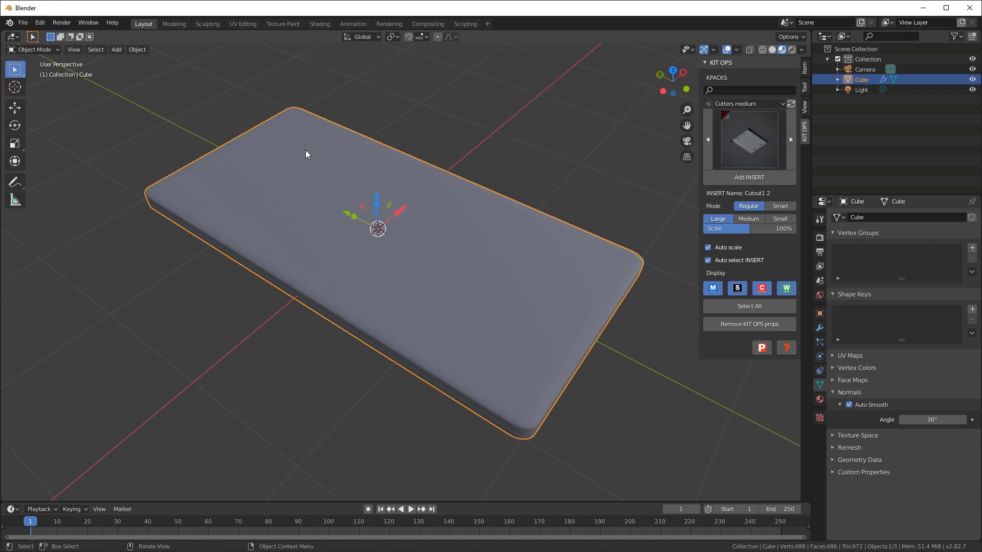
Set the insert size to Small and place the Cutout1 2 cutter on the slab's top face.
{"action": "left_click", "coordinate": [747, 178]}
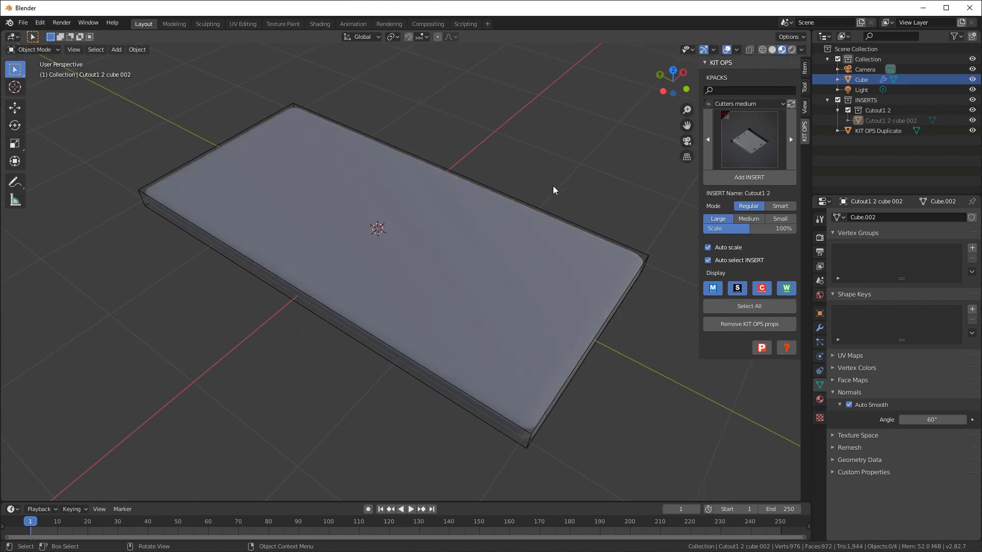
{"action": "key", "text": "Escape"}
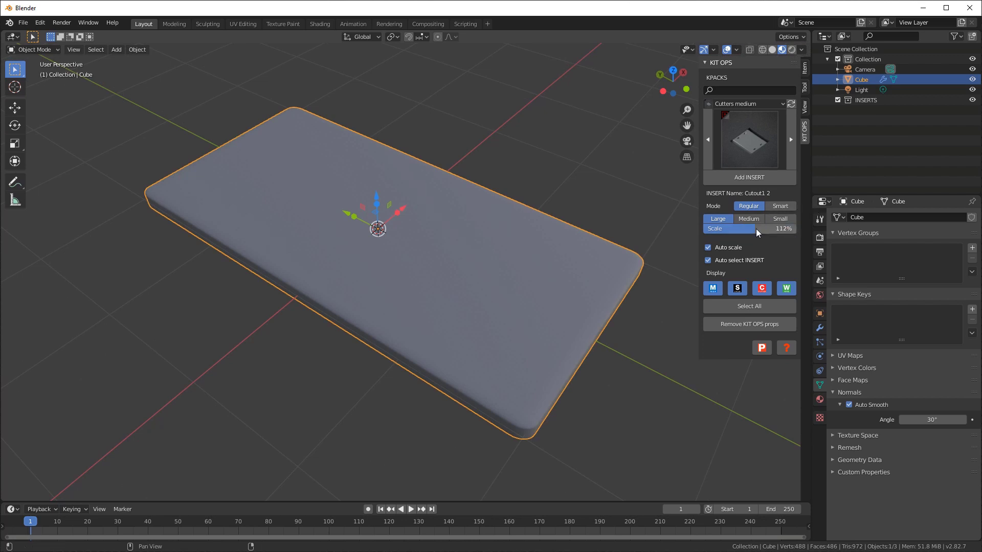
{"action": "left_click", "coordinate": [782, 219]}
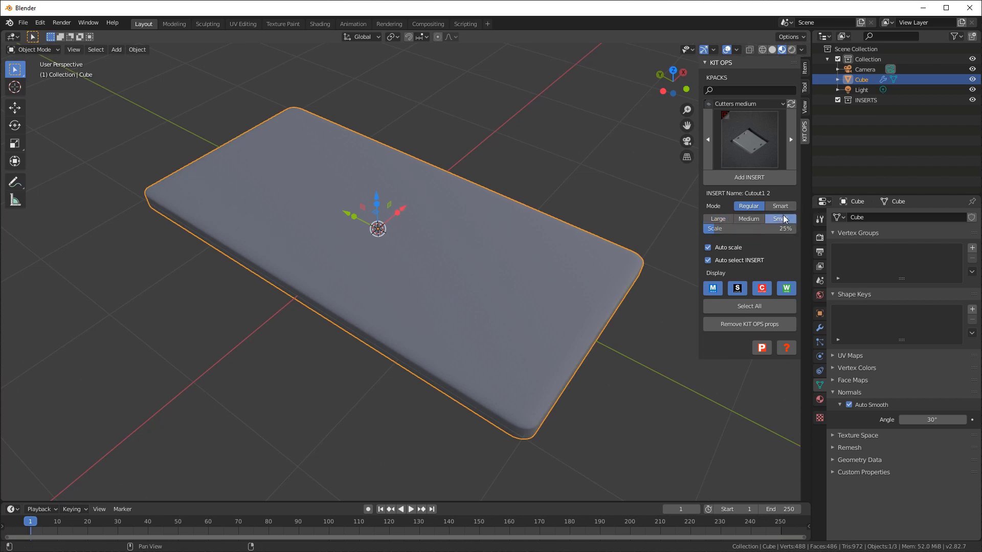
{"action": "left_click", "coordinate": [748, 178]}
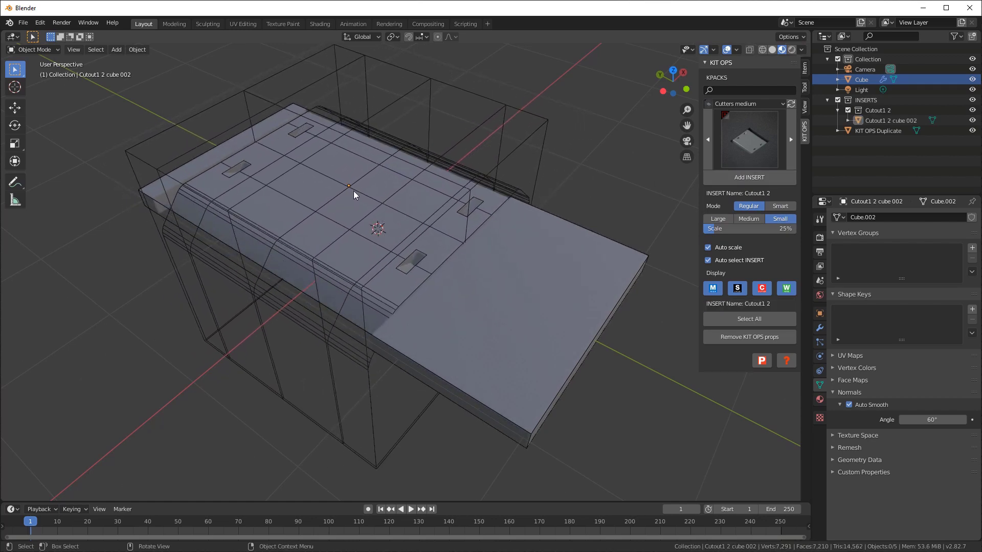
{"action": "left_click", "coordinate": [378, 194]}
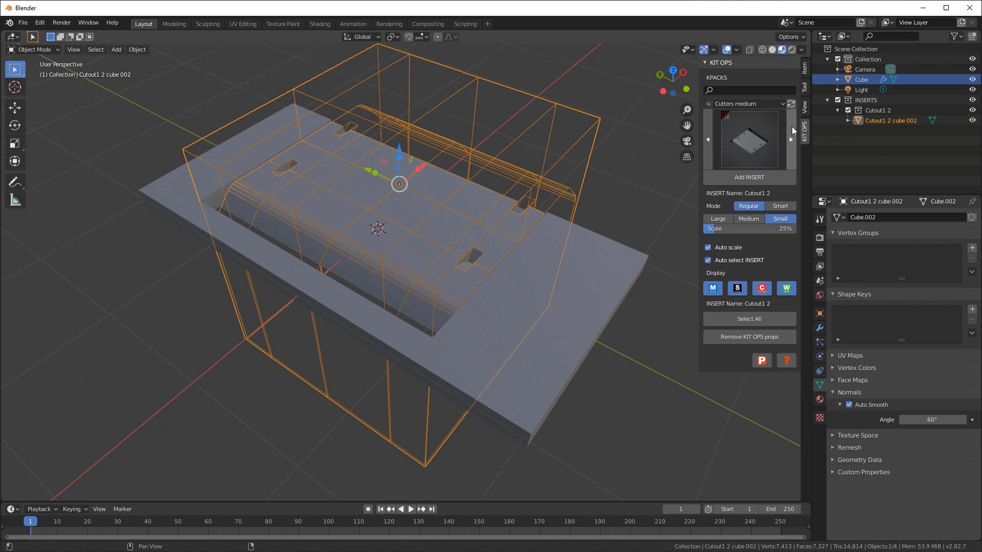
Centre the cutter across the slab's width by setting its X location to 0 m.
{"action": "left_click", "coordinate": [804, 69]}
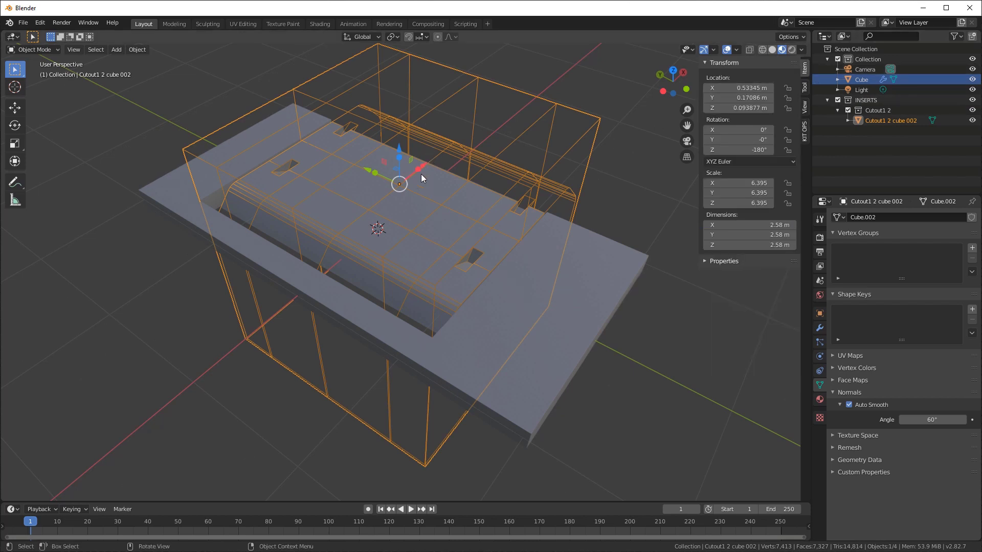
{"action": "left_click", "coordinate": [721, 90]}
{"action": "type", "text": "0"}
{"action": "key", "text": "Return"}
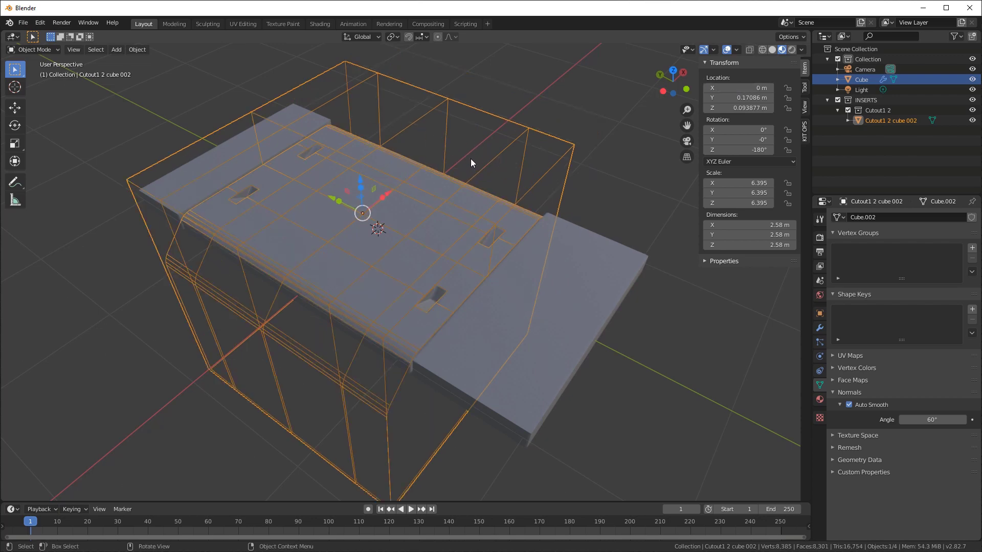
Scale the cutter to about 5.84 in X, 3.08 in Y and 2.14 in Z and move it to about Y 1.10 m.
{"action": "key", "text": "s"}
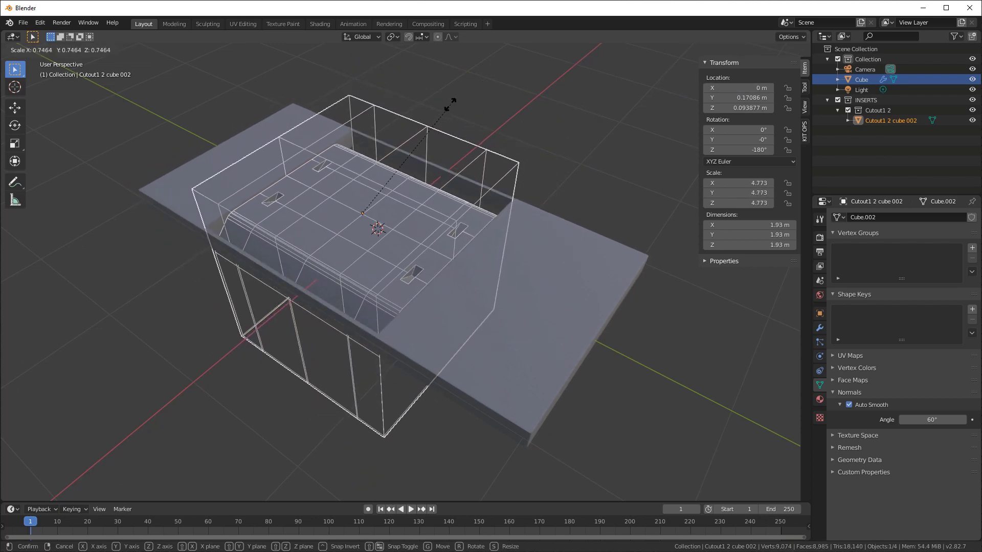
{"action": "left_click", "coordinate": [479, 87]}
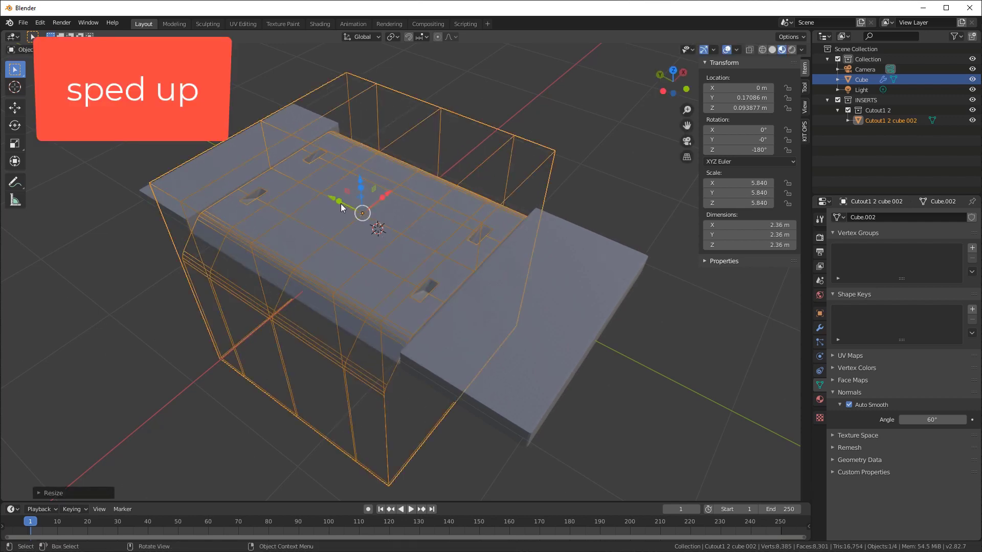
{"action": "left_click_drag", "start_coordinate": [341, 203], "coordinate": [351, 209]}
{"action": "mouse_move", "coordinate": [302, 236]}
{"action": "middle_mouse_down"}
{"action": "mouse_move", "coordinate": [333, 211]}
{"action": "mouse_move", "coordinate": [312, 228]}
{"action": "middle_mouse_up"}
{"action": "left_click_drag", "start_coordinate": [325, 209], "coordinate": [268, 183]}
{"action": "scroll", "coordinate": [131, 234], "scroll_direction": "up", "scroll_amount": 1}
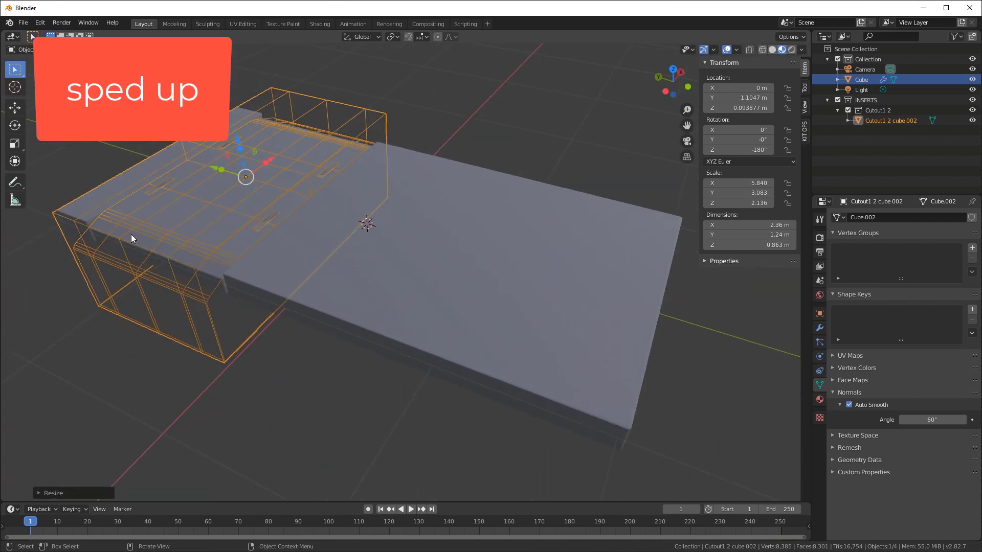
Shift the cutter to about Y 1.02 m, stretch its Y scale to about 3.3, and deselect it.
{"action": "scroll", "coordinate": [130, 234], "scroll_direction": "up", "scroll_amount": 3}
{"action": "middle_click_drag", "start_coordinate": [193, 195], "coordinate": [260, 185]}
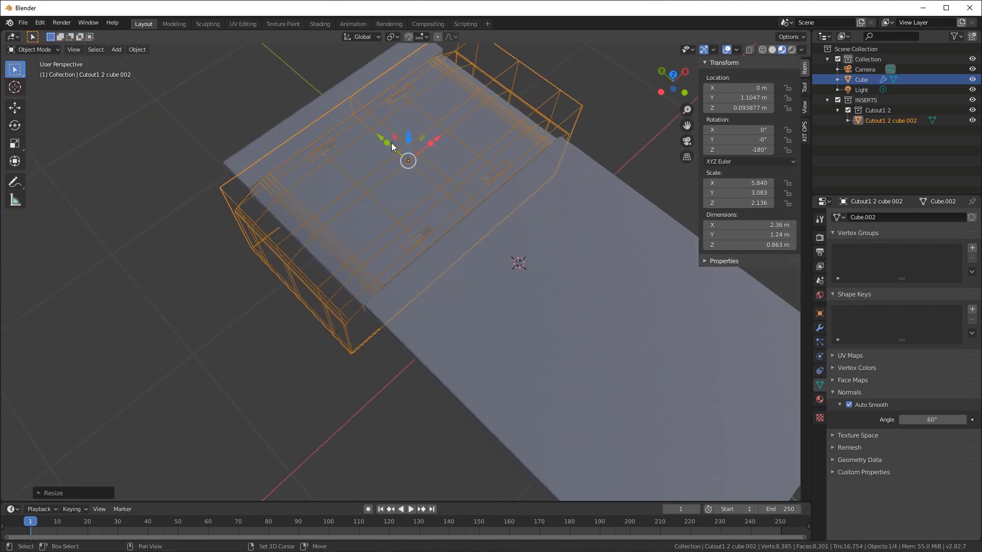
{"action": "middle_click_drag", "start_coordinate": [392, 146], "coordinate": [340, 170]}
{"action": "mouse_move", "coordinate": [342, 171]}
{"action": "left_mouse_down"}
{"action": "mouse_move", "coordinate": [329, 167]}
{"action": "mouse_move", "coordinate": [352, 180]}
{"action": "left_mouse_up"}
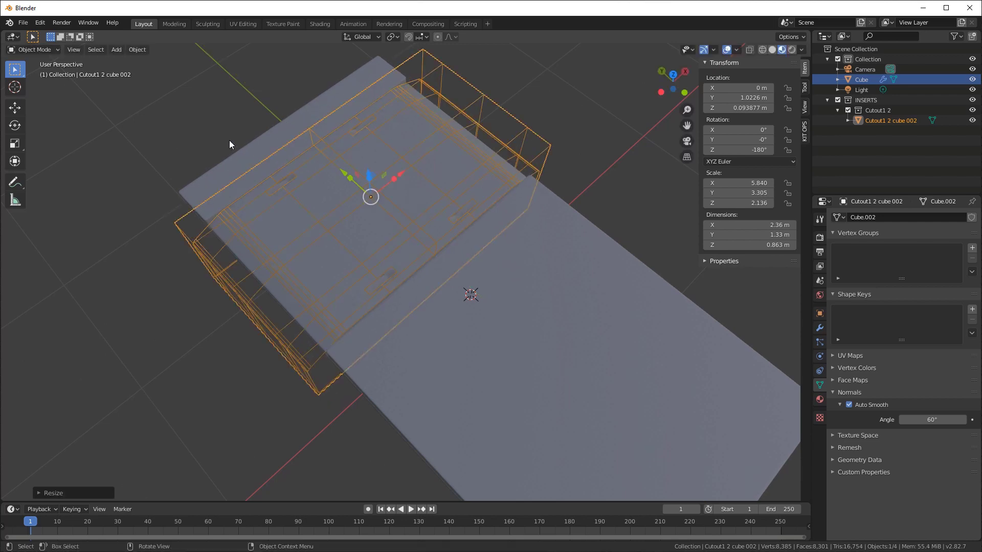
{"action": "left_click", "coordinate": [229, 144]}
{"action": "middle_click_drag", "start_coordinate": [229, 144], "coordinate": [776, 114]}
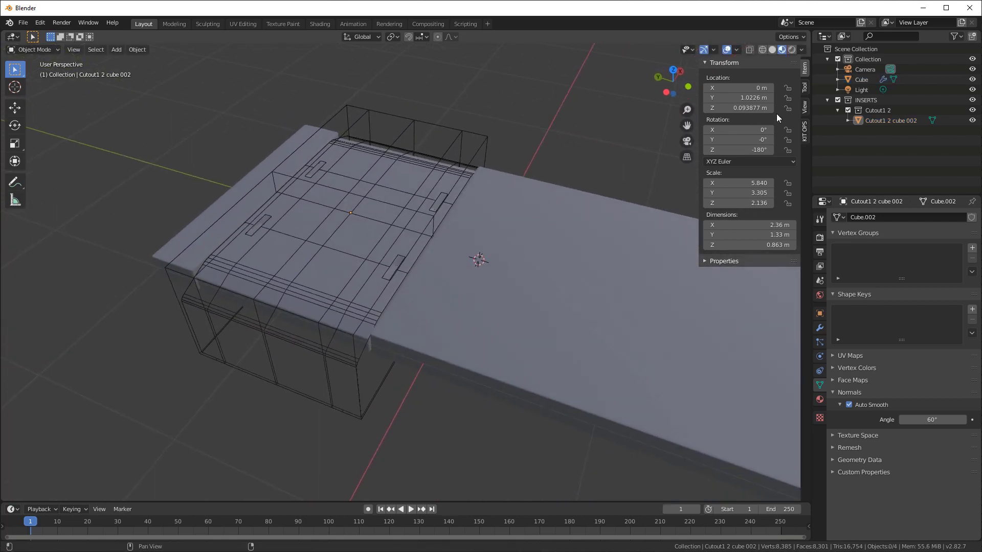
Turn off the KIT OPS wire object display, keep the cutter display on, and open the slab's modifier stack.
{"action": "left_click", "coordinate": [803, 133]}
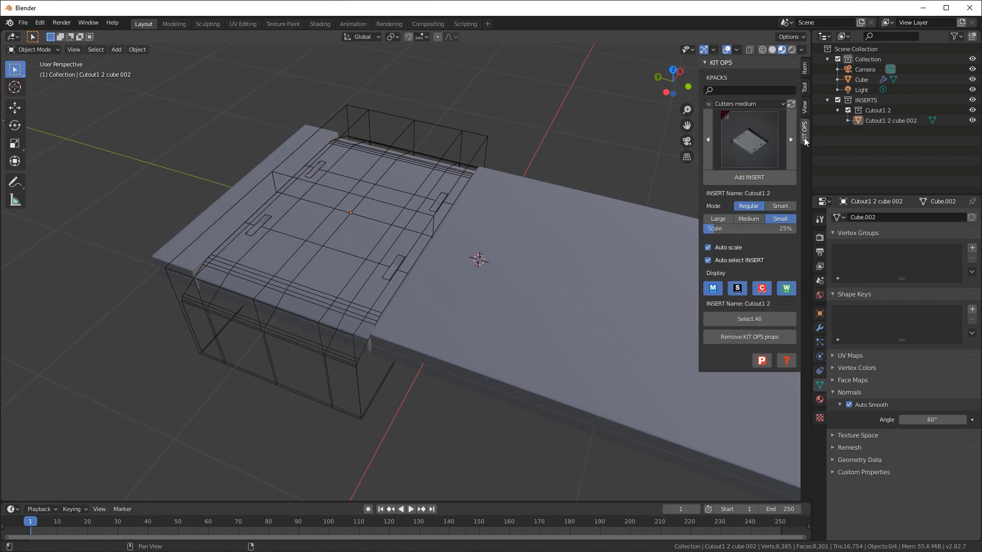
{"action": "left_click", "coordinate": [787, 289]}
{"action": "left_click", "coordinate": [762, 288]}
{"action": "middle_click_drag", "start_coordinate": [569, 281], "coordinate": [731, 299]}
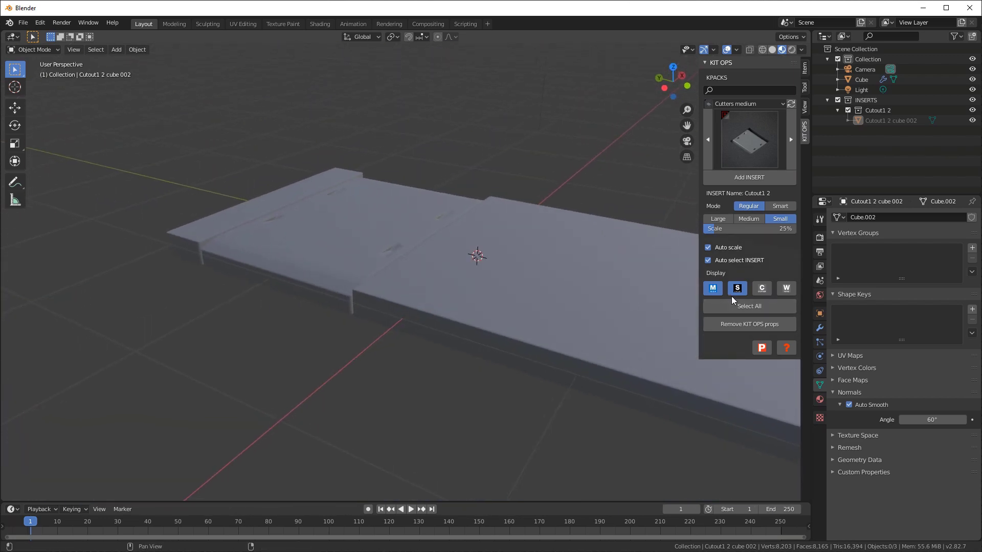
{"action": "left_click", "coordinate": [761, 289]}
{"action": "middle_click_drag", "start_coordinate": [539, 262], "coordinate": [483, 253]}
{"action": "left_click", "coordinate": [483, 253]}
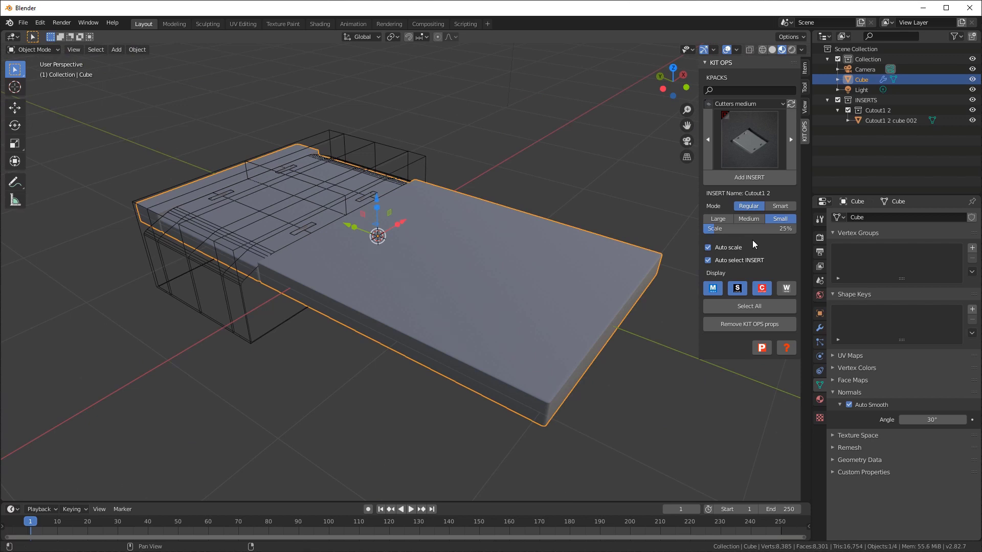
{"action": "left_click", "coordinate": [819, 329]}
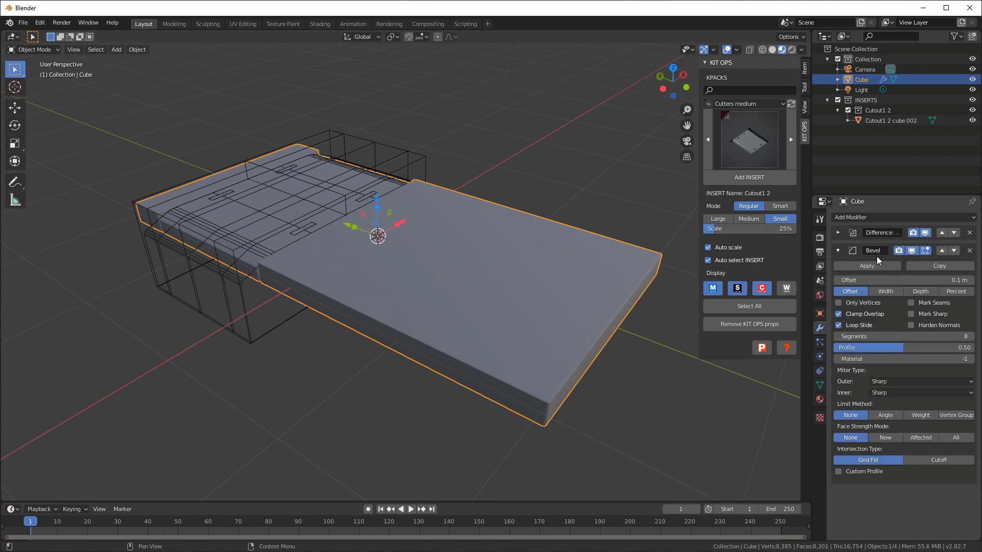
Disable every modifier type under Sort Modifiers in the KIT OPS add-on's general preferences and close the preferences.
{"action": "left_click", "coordinate": [40, 22]}
{"action": "left_click", "coordinate": [82, 168]}
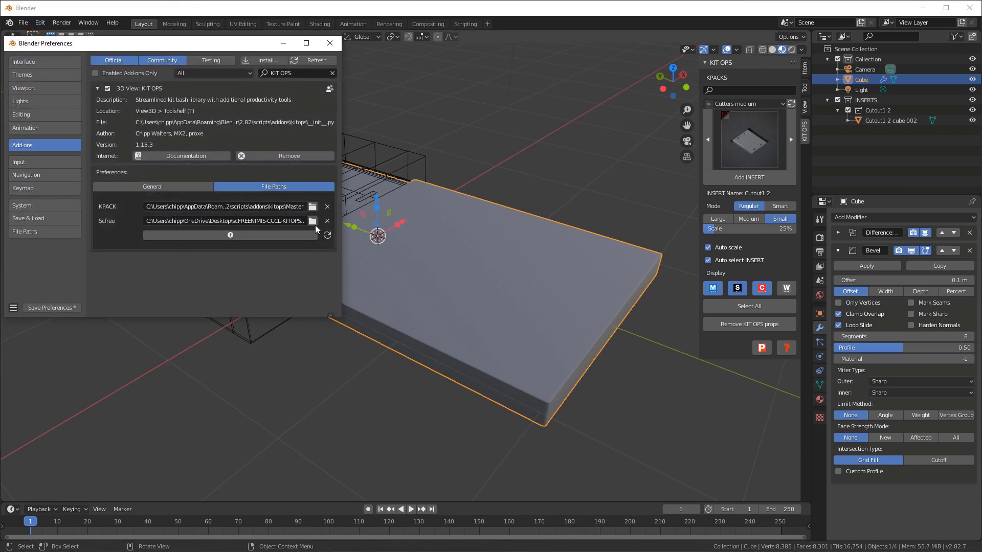
{"action": "left_click", "coordinate": [151, 188]}
{"action": "scroll", "coordinate": [210, 243], "scroll_direction": "down", "scroll_amount": 1}
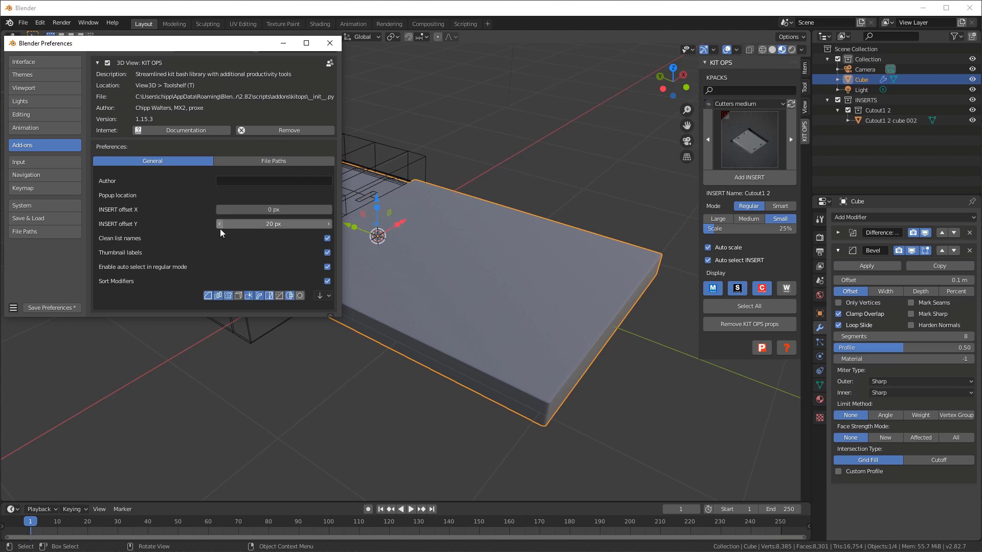
{"action": "left_click", "coordinate": [228, 296]}
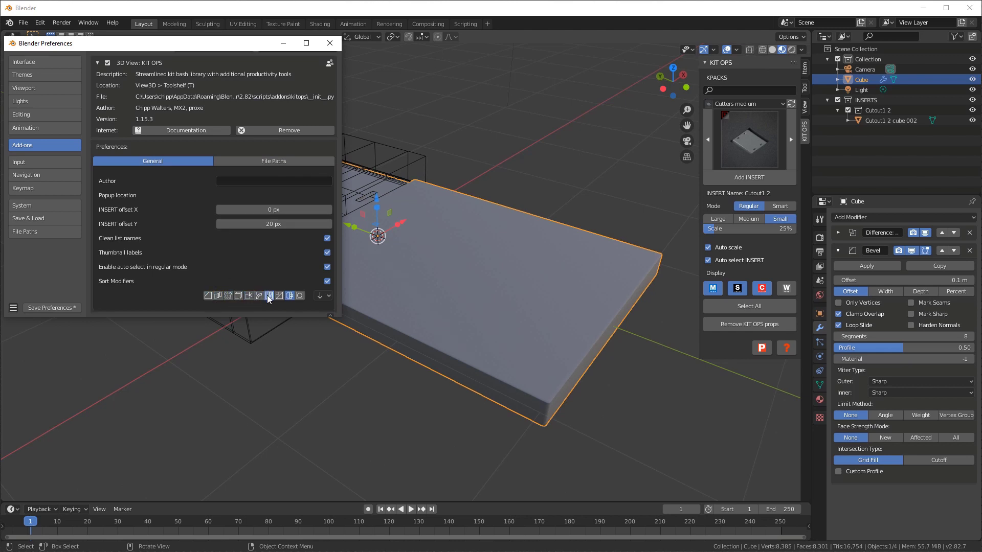
{"action": "left_click", "coordinate": [268, 297]}
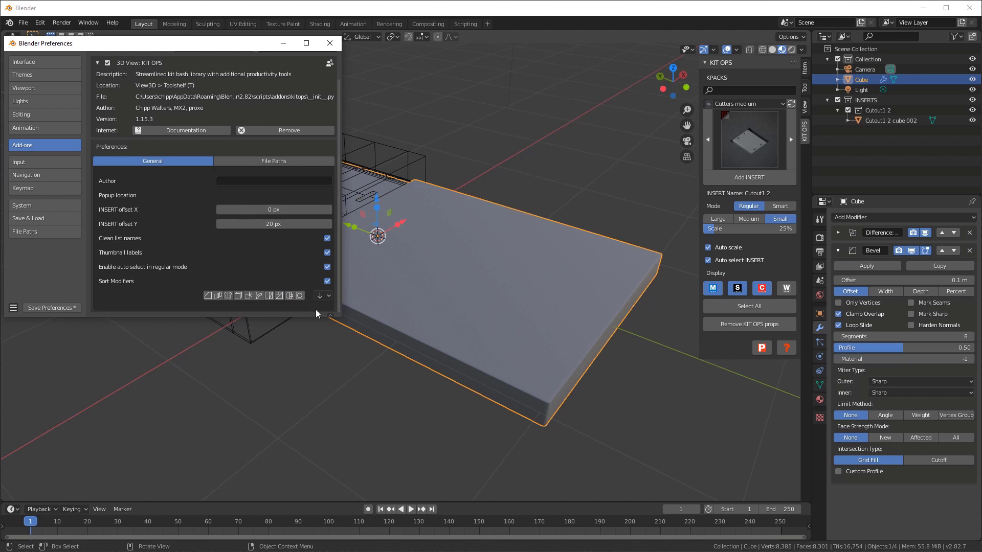
{"action": "left_click", "coordinate": [329, 43]}
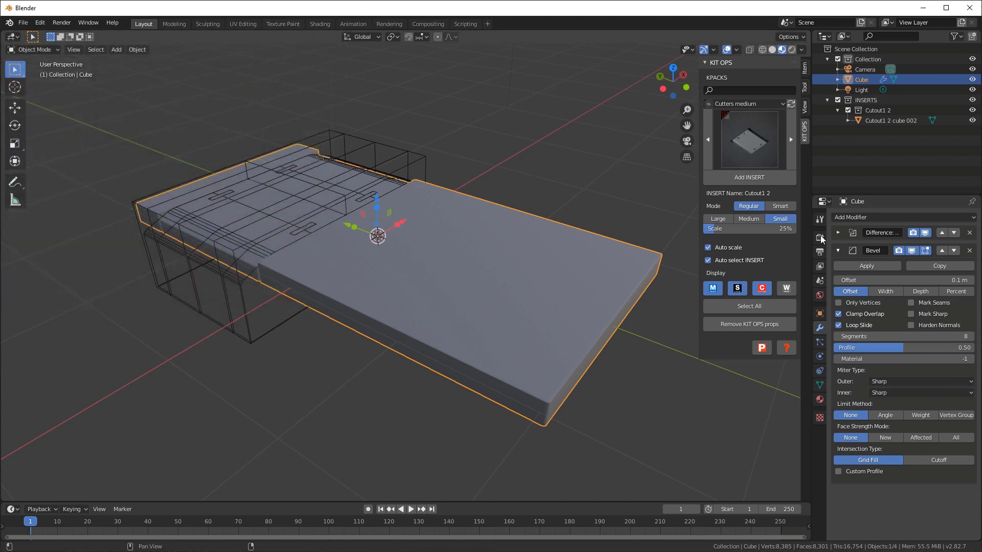
Move the slab's Bevel modifier above the Difference boolean in the modifier stack.
{"action": "left_click", "coordinate": [941, 250]}
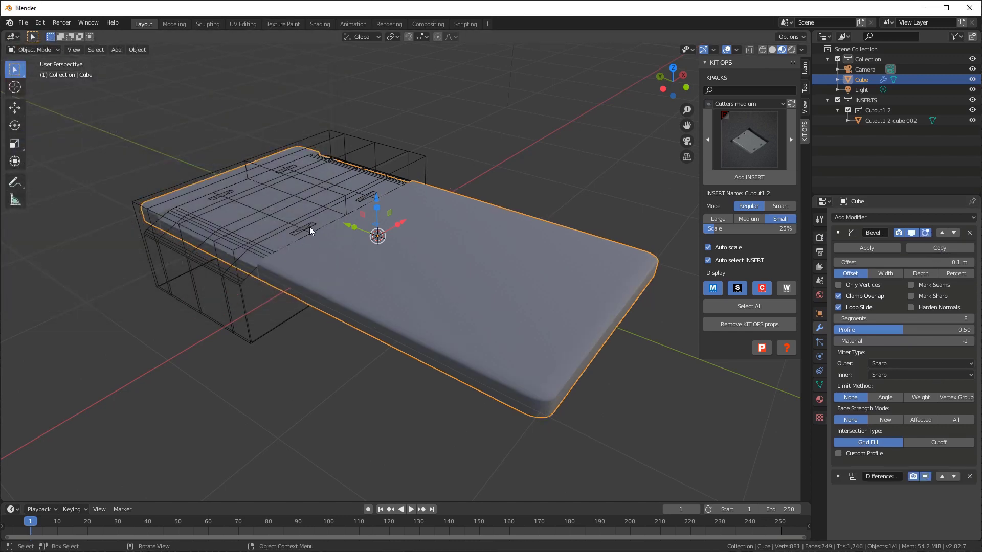
{"action": "middle_click_drag", "start_coordinate": [309, 226], "coordinate": [450, 225]}
Place the F Screwlatch insert from the Objects controls KPACK on the slab's top face beside the cutout.
{"action": "left_click", "coordinate": [741, 103]}
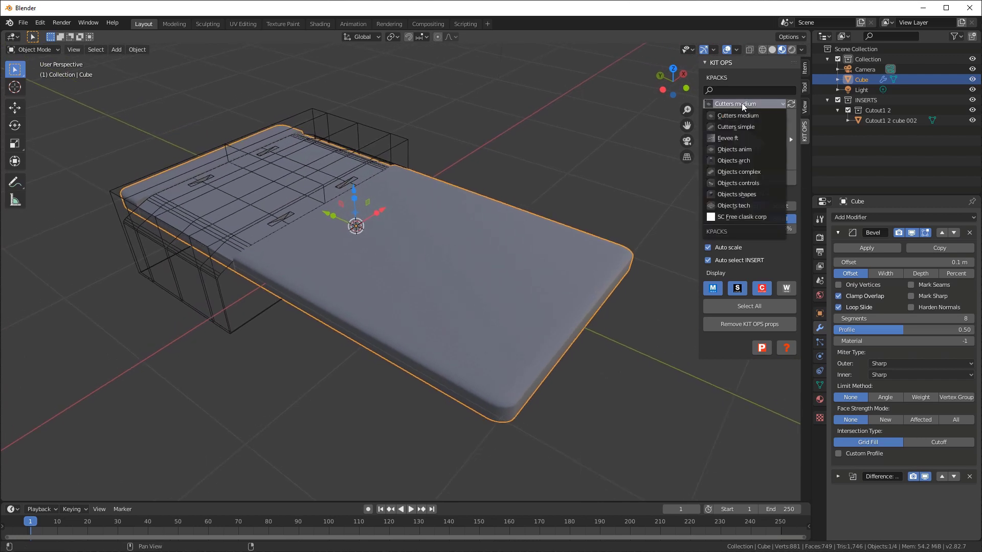
{"action": "left_click", "coordinate": [737, 183]}
{"action": "left_click", "coordinate": [758, 137]}
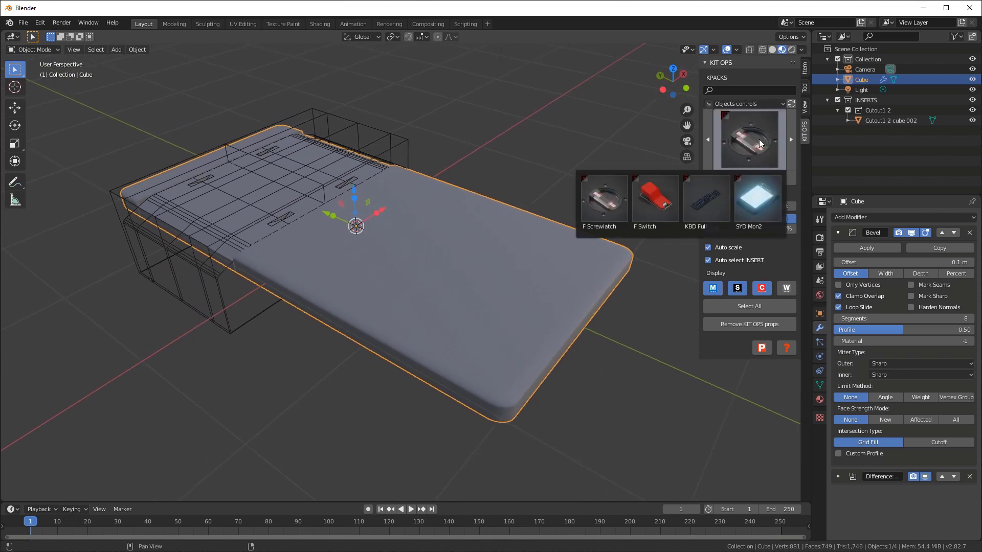
{"action": "left_click", "coordinate": [614, 202]}
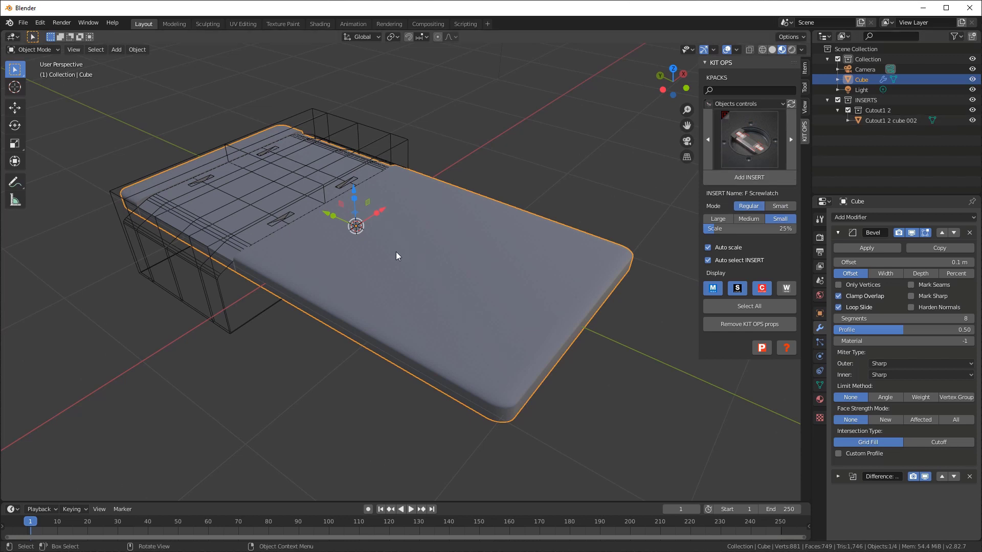
{"action": "middle_click_drag", "start_coordinate": [396, 251], "coordinate": [495, 240]}
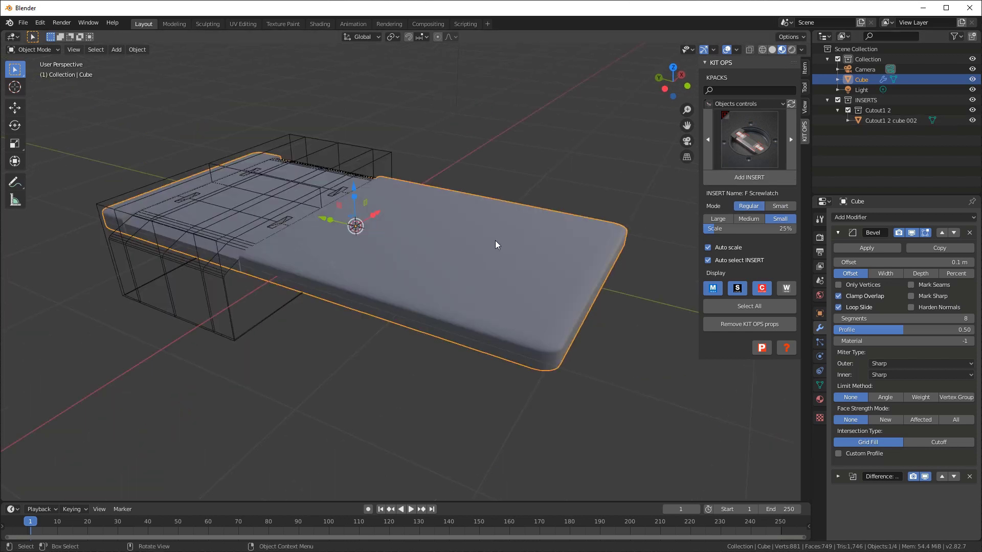
{"action": "left_click", "coordinate": [751, 179]}
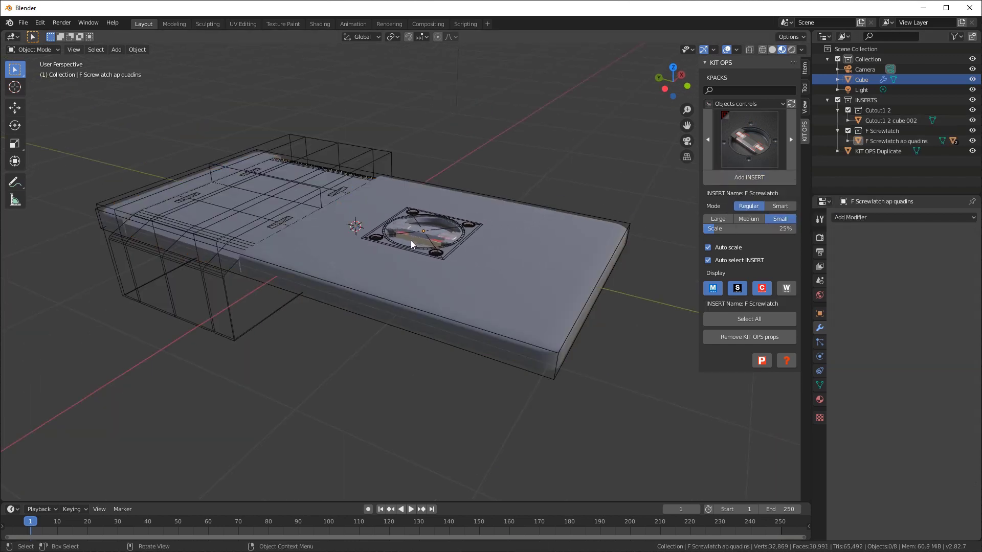
{"action": "left_click", "coordinate": [397, 240]}
Centre the screw latch insert across the slab's width by setting its X location to 0 m.
{"action": "middle_click_drag", "start_coordinate": [425, 197], "coordinate": [542, 192]}
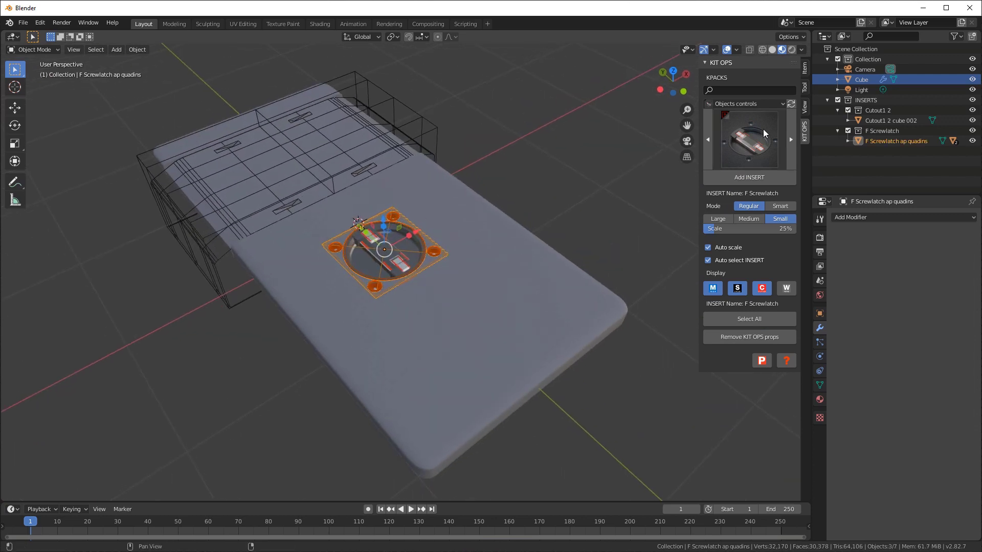
{"action": "left_click", "coordinate": [803, 68]}
{"action": "left_click", "coordinate": [739, 88]}
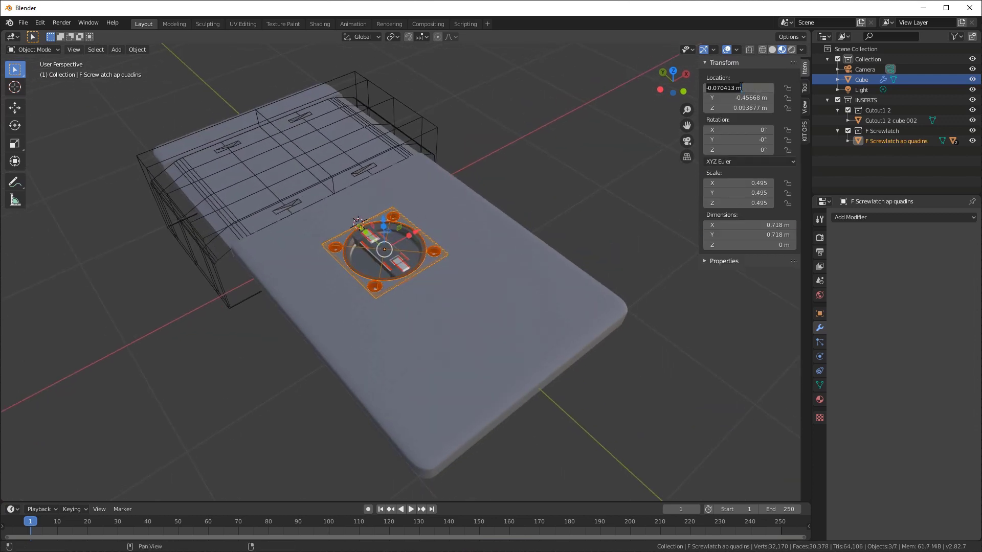
{"action": "type", "text": "0"}
{"action": "key", "text": "Return"}
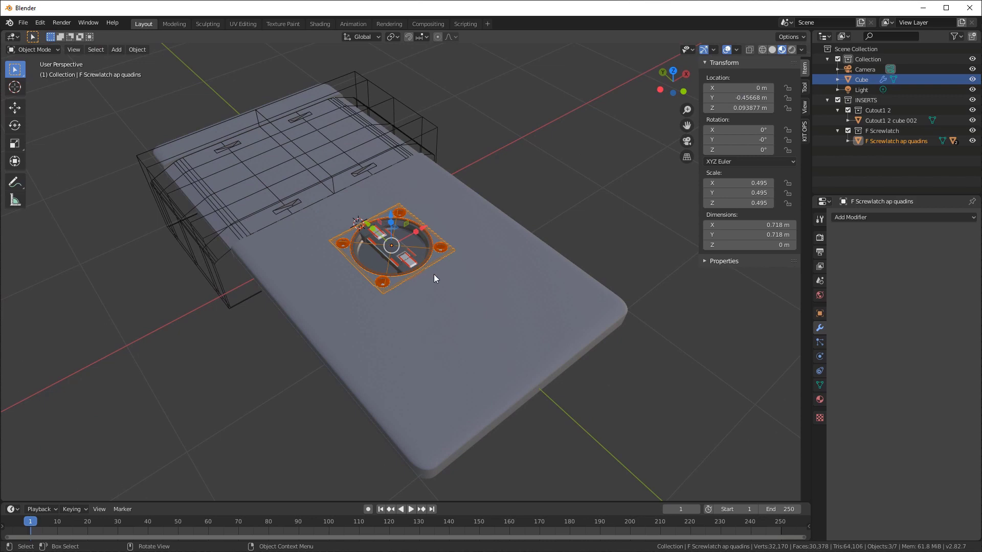
Enlarge the screw latch insert to a scale of about 0.726 and move it along Y to about -0.313 m.
{"action": "key", "text": "s"}
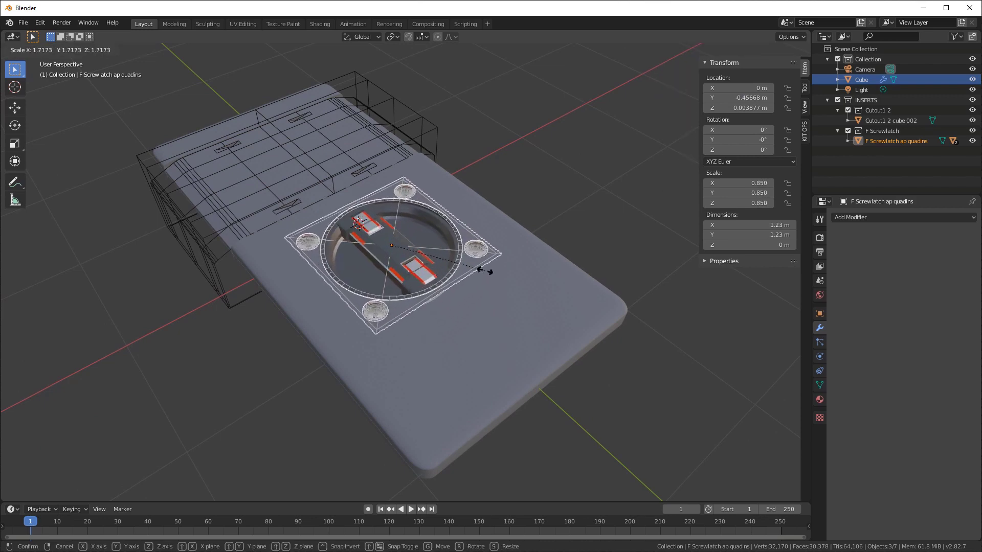
{"action": "left_click", "coordinate": [471, 267]}
{"action": "left_click_drag", "start_coordinate": [376, 229], "coordinate": [365, 219]}
{"action": "left_click", "coordinate": [413, 323]}
{"action": "middle_click_drag", "start_coordinate": [413, 325], "coordinate": [456, 307]}
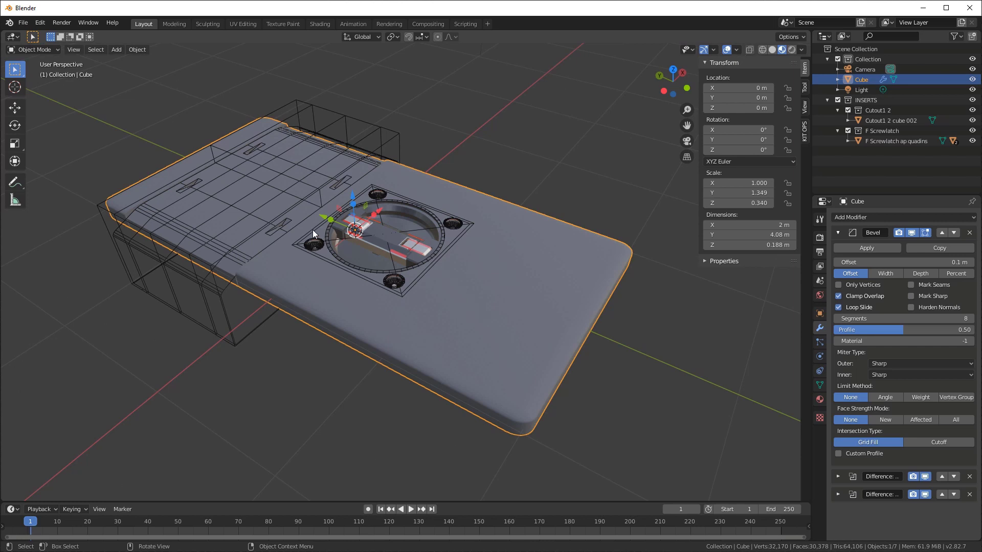
{"action": "left_click", "coordinate": [376, 231]}
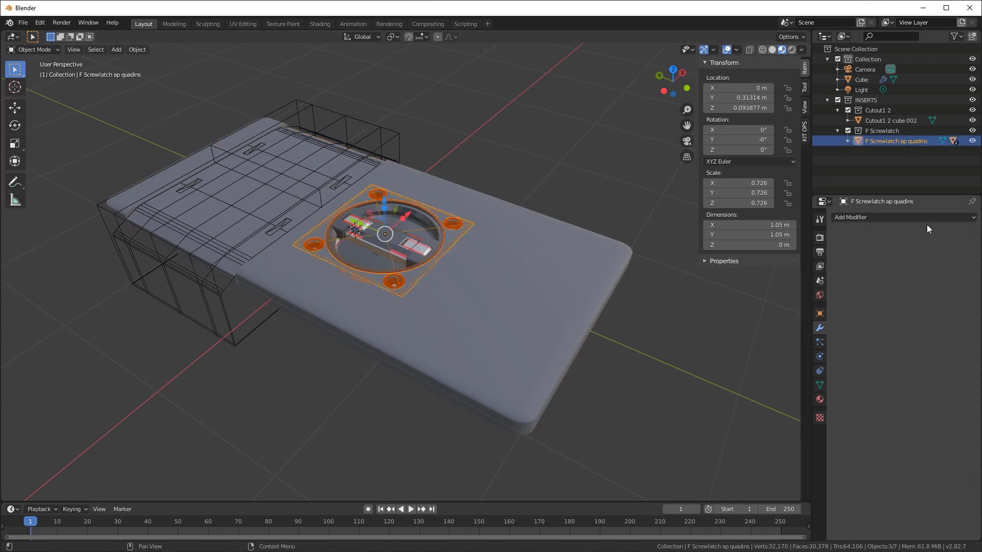
Place the F Buttonpanel insert from the Objects tech KPACK on the slab's top face near its free end.
{"action": "left_click", "coordinate": [804, 132]}
{"action": "left_click", "coordinate": [743, 104]}
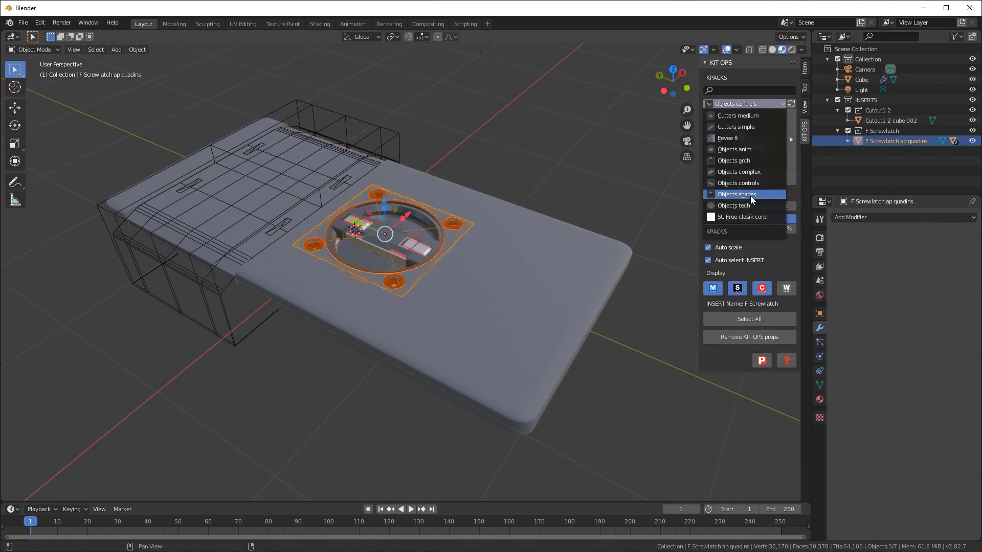
{"action": "left_click", "coordinate": [750, 207]}
{"action": "left_click", "coordinate": [750, 142]}
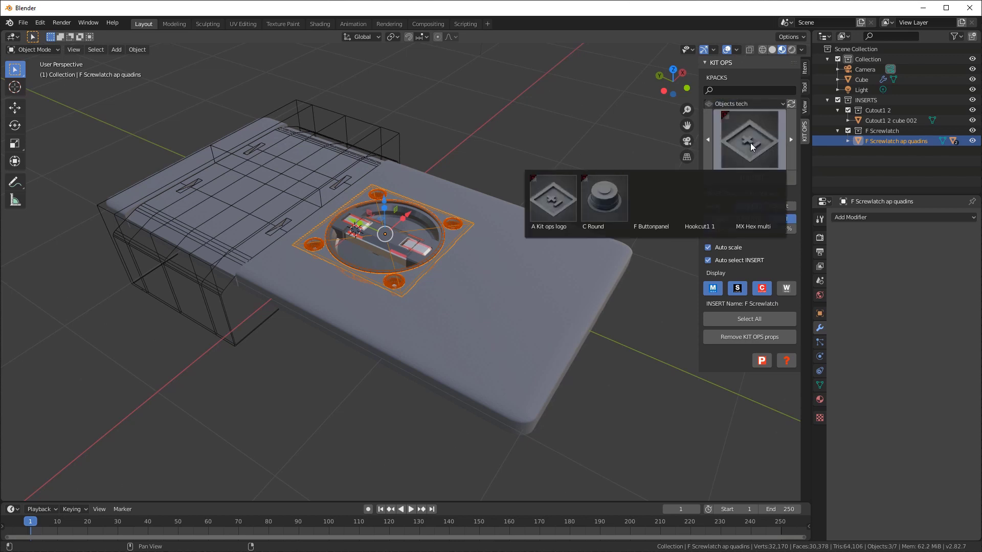
{"action": "left_click", "coordinate": [655, 203]}
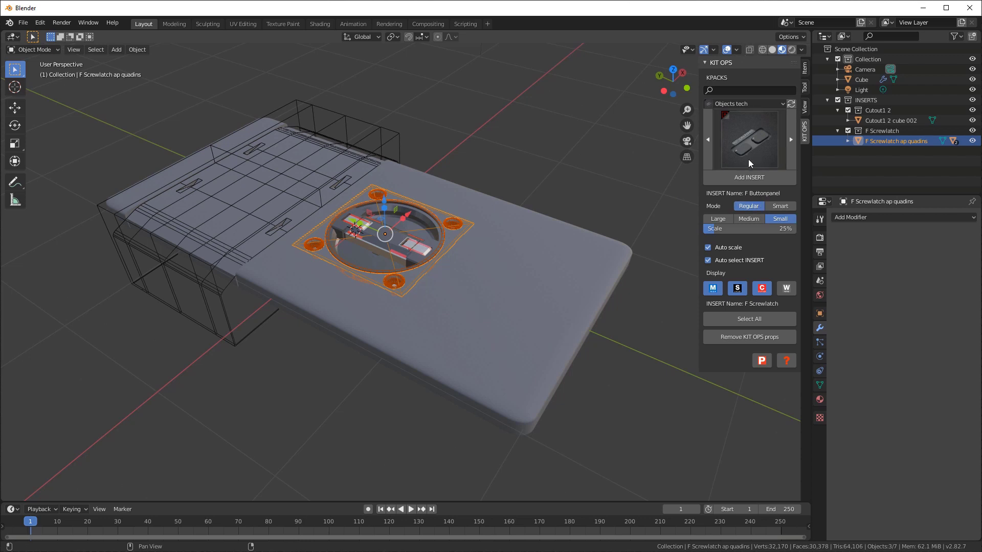
{"action": "left_click", "coordinate": [747, 179]}
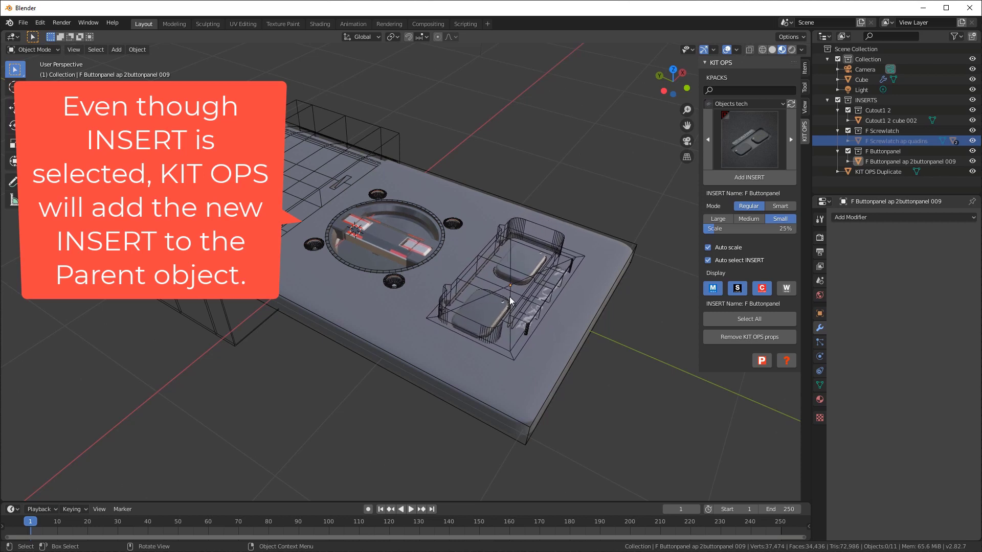
{"action": "left_click", "coordinate": [535, 307]}
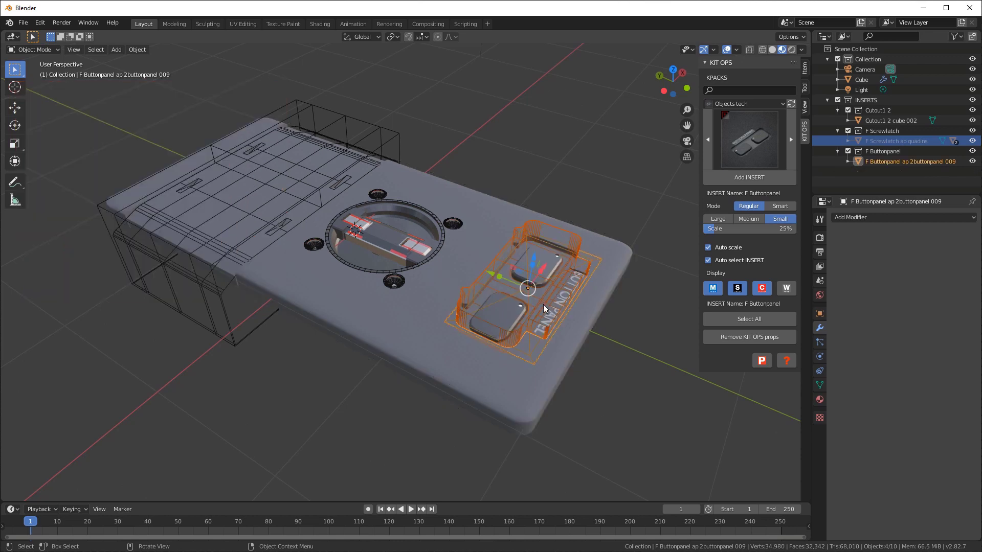
Centre the button panel insert across the slab's width by setting its X location to 0 m.
{"action": "left_click", "coordinate": [805, 68]}
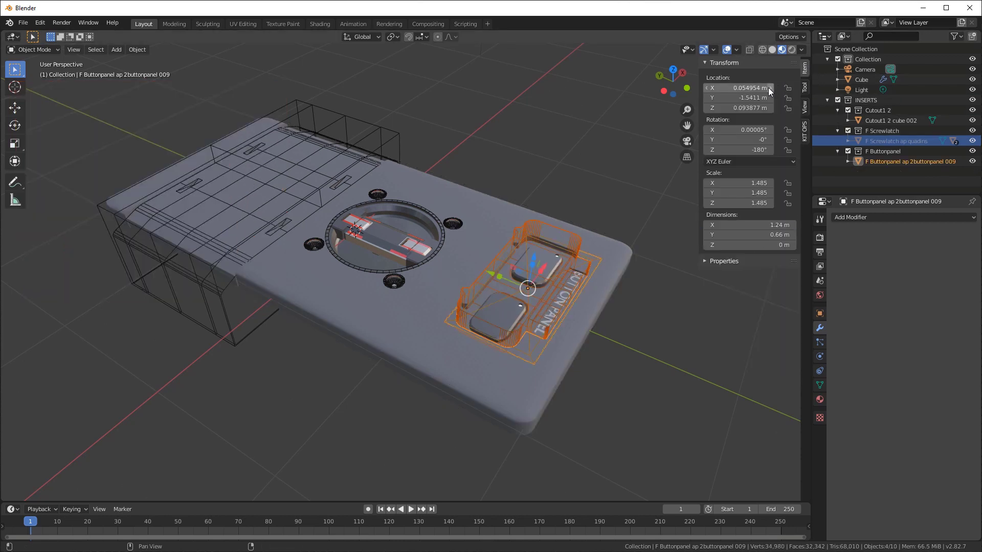
{"action": "left_click", "coordinate": [744, 88]}
{"action": "type", "text": "0"}
{"action": "key", "text": "Return"}
Rotate the button panel insert 180° about the Z axis and move it along Y toward the screw latch.
{"action": "middle_click_drag", "start_coordinate": [531, 250], "coordinate": [544, 203]}
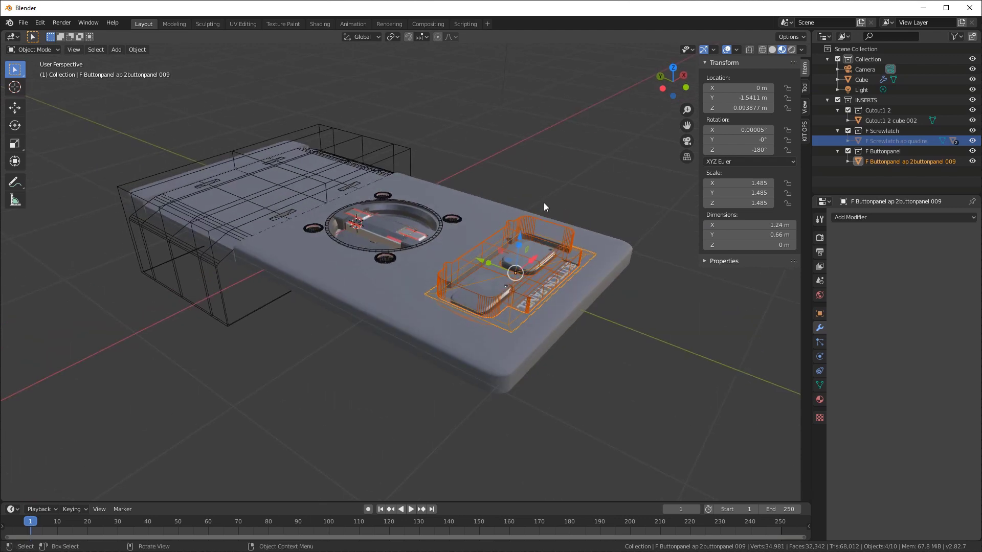
{"action": "key", "text": "r"}
{"action": "key", "text": "z"}
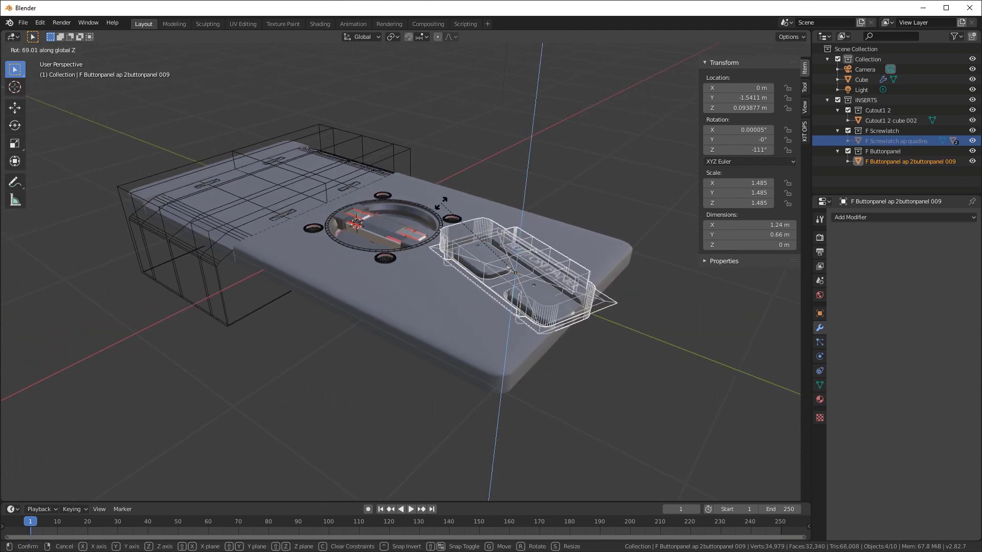
{"action": "type", "text": "180"}
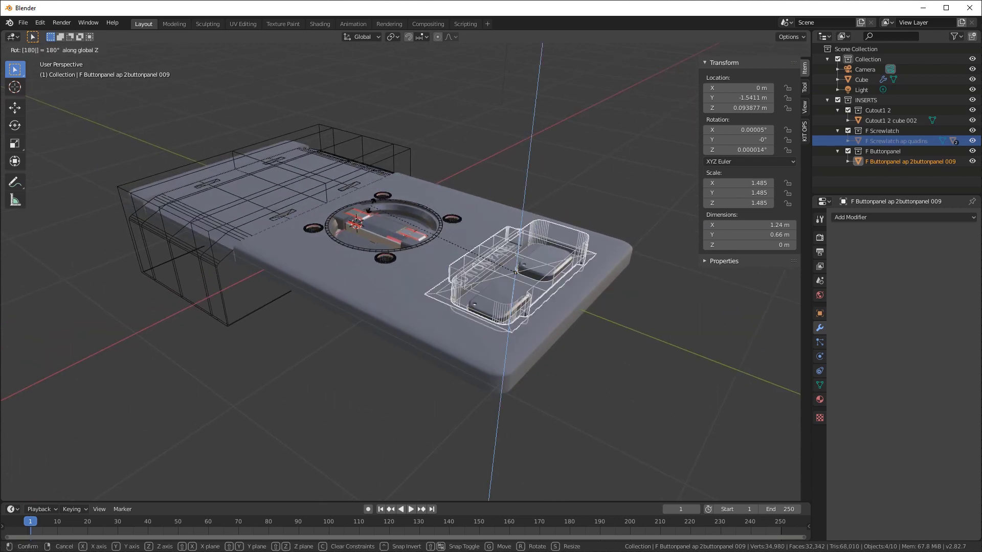
{"action": "key", "text": "Return"}
{"action": "scroll", "coordinate": [498, 287], "scroll_direction": "up", "scroll_amount": 1}
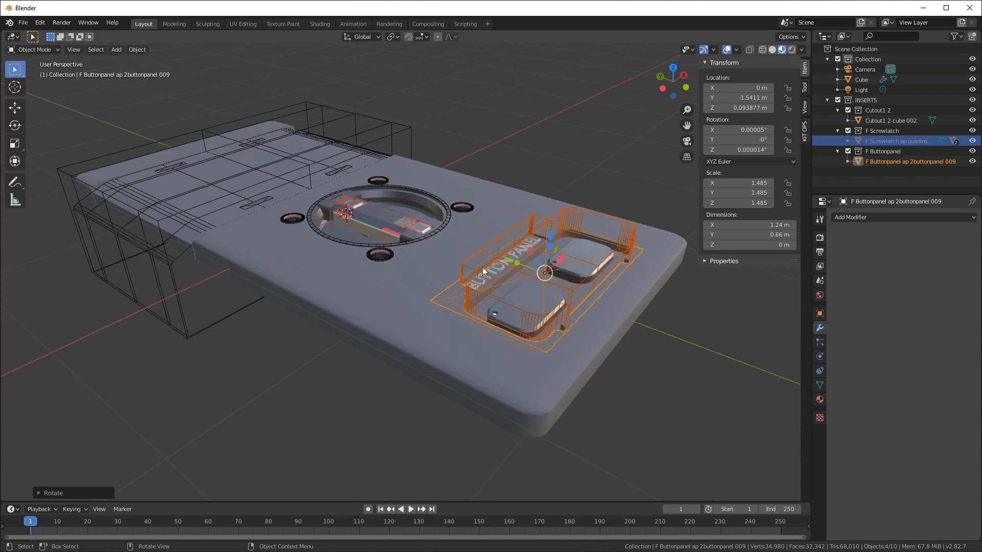
{"action": "key", "text": "g"}
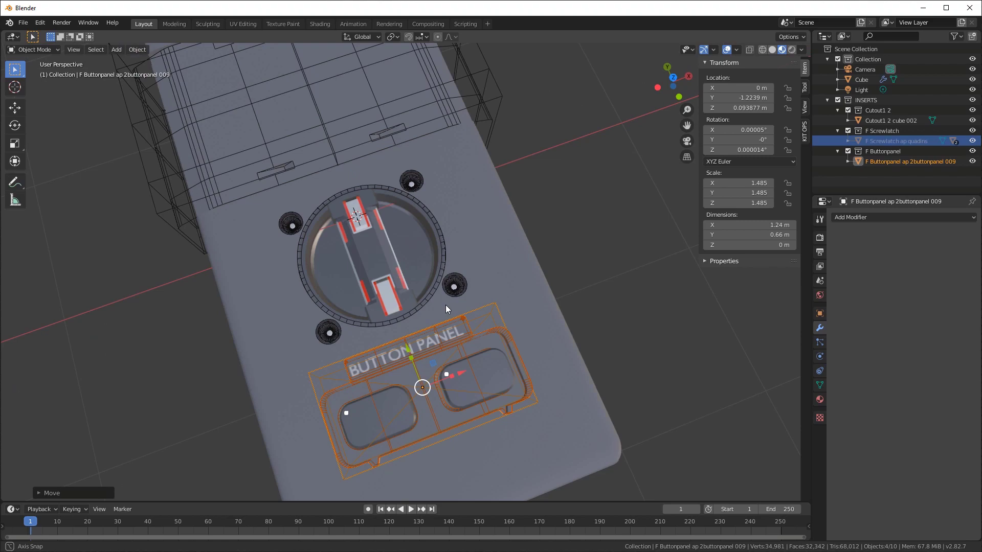
{"action": "middle_click_drag", "start_coordinate": [446, 305], "coordinate": [342, 281]}
Scale the screw latch insert to about 0.714 and move it along Y to about -0.23 m, away from the button panel.
{"action": "left_click", "coordinate": [342, 281]}
{"action": "key", "text": "s"}
{"action": "left_click", "coordinate": [464, 199]}
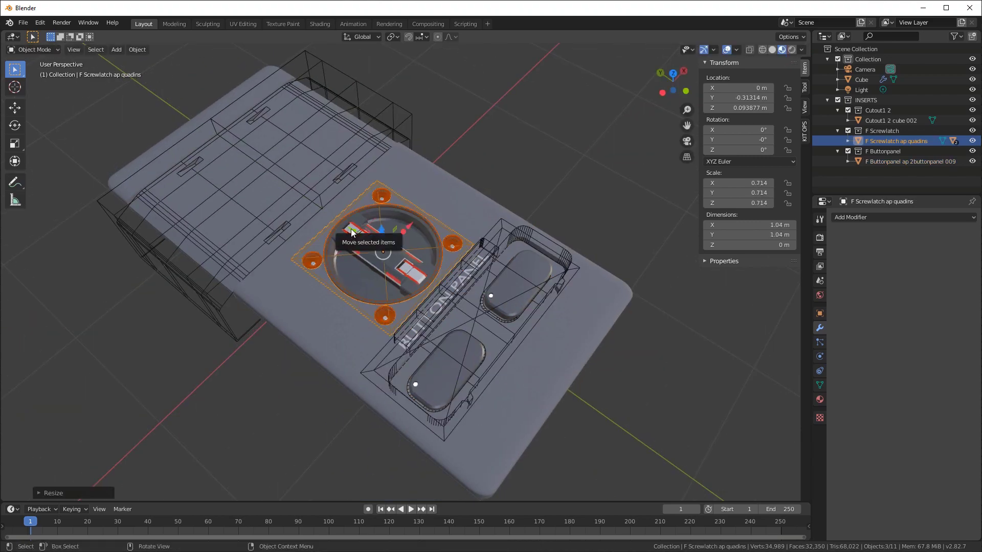
{"action": "left_click_drag", "start_coordinate": [351, 231], "coordinate": [338, 222]}
{"action": "middle_click_drag", "start_coordinate": [445, 337], "coordinate": [483, 273]}
{"action": "scroll", "coordinate": [441, 317], "scroll_direction": "up", "scroll_amount": 1}
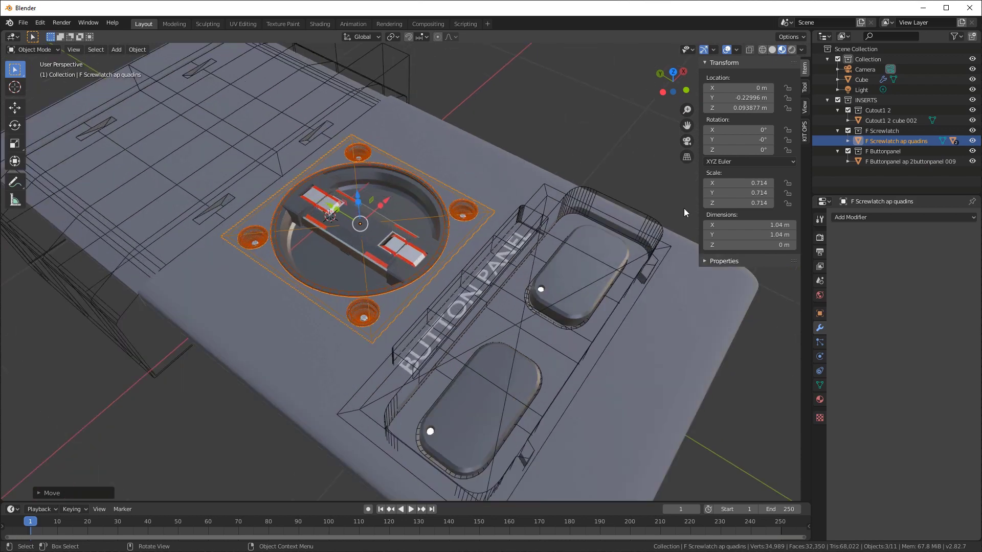
Delete only the BUTTON PANEL text of the insert with Auto select INSERT turned off, and turn that option back on.
{"action": "left_click", "coordinate": [804, 131]}
{"action": "left_click", "coordinate": [493, 265]}
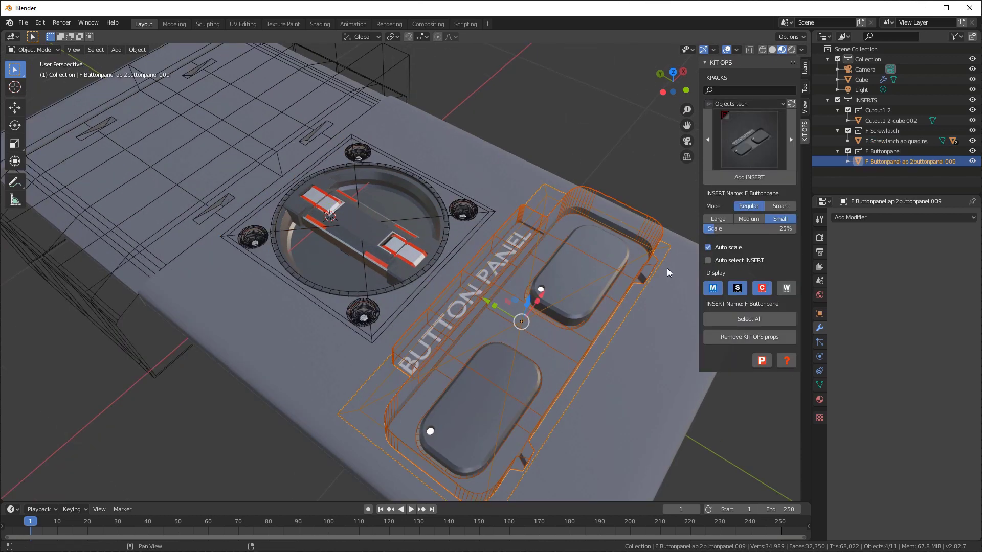
{"action": "left_click", "coordinate": [510, 249]}
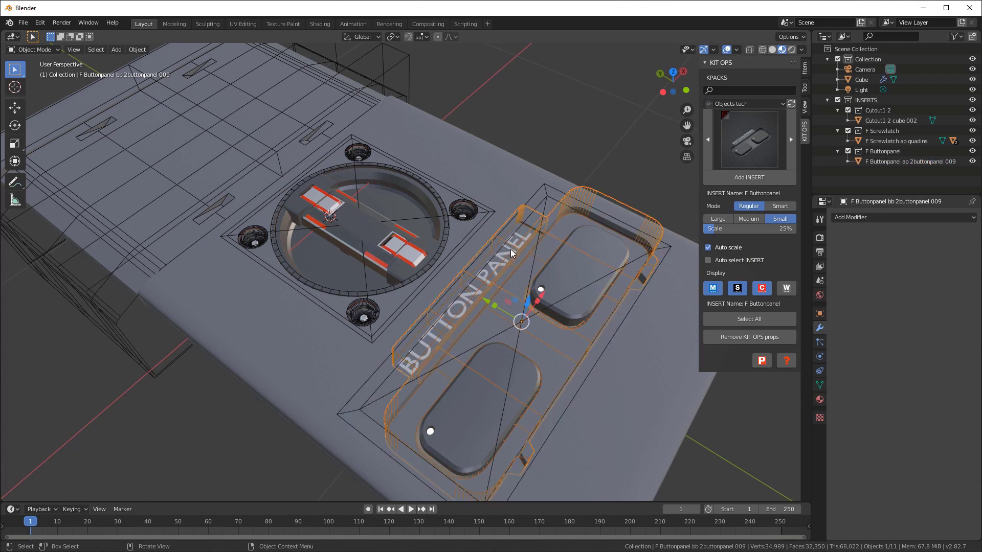
{"action": "left_click", "coordinate": [510, 250]}
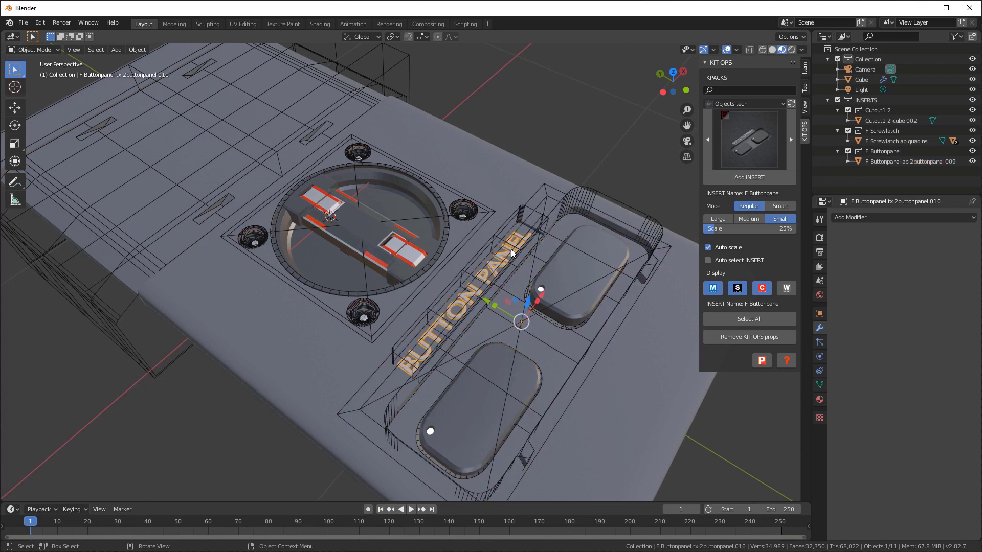
{"action": "key", "text": "x"}
{"action": "left_click", "coordinate": [499, 290]}
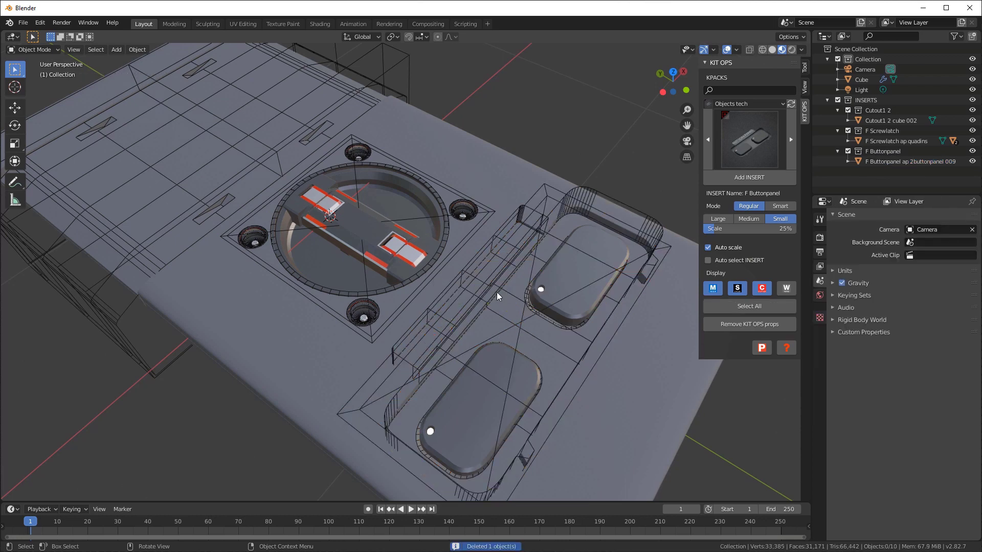
{"action": "left_click", "coordinate": [708, 260]}
{"action": "middle_click_drag", "start_coordinate": [685, 270], "coordinate": [491, 251]}
Place the Cast rib cutter insert from the Cutters medium KPACK on the slab's end face beyond the button panel.
{"action": "left_click", "coordinate": [501, 386]}
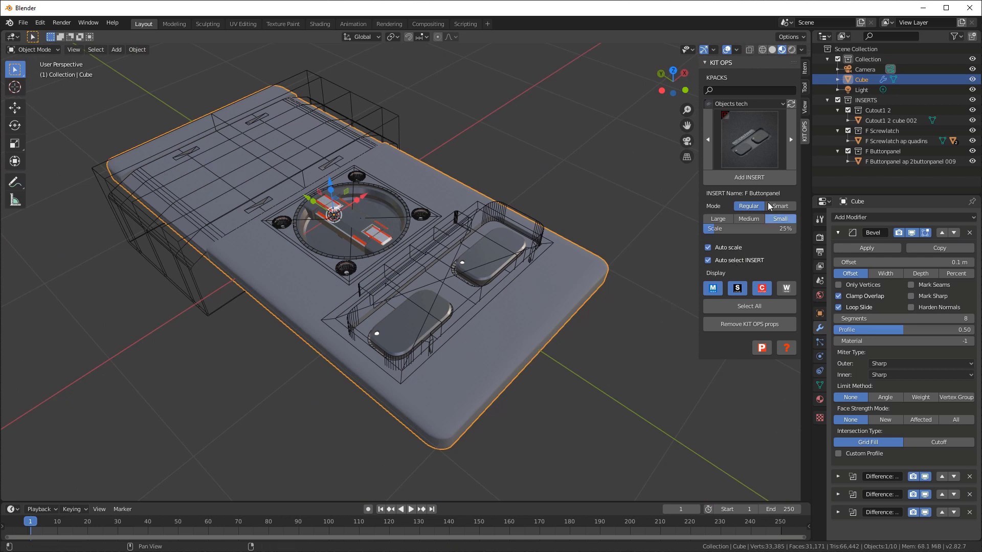
{"action": "scroll", "coordinate": [758, 107], "scroll_direction": "up", "scroll_amount": 1, "text": "ctrl"}
{"action": "left_click", "coordinate": [753, 133]}
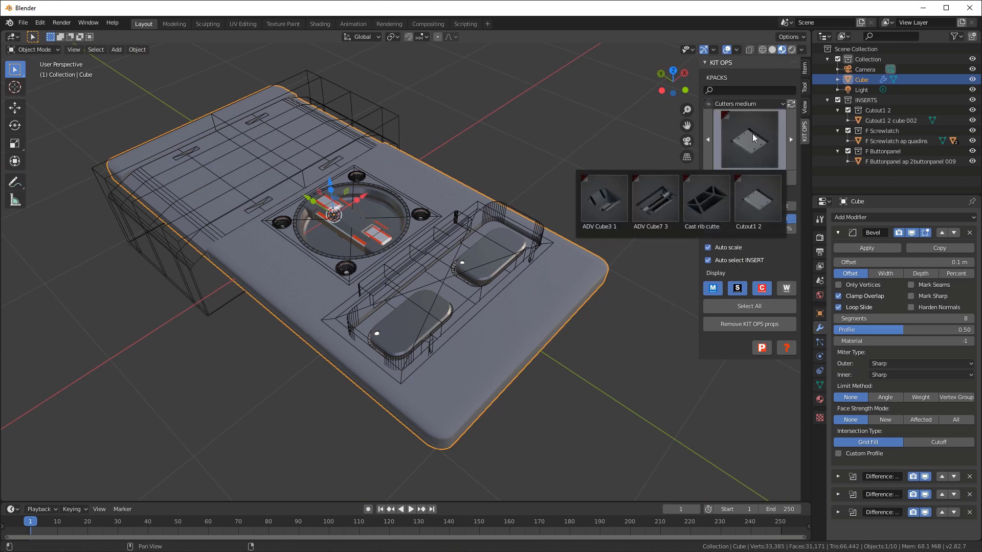
{"action": "left_click", "coordinate": [712, 204]}
{"action": "middle_click_drag", "start_coordinate": [538, 302], "coordinate": [521, 258]}
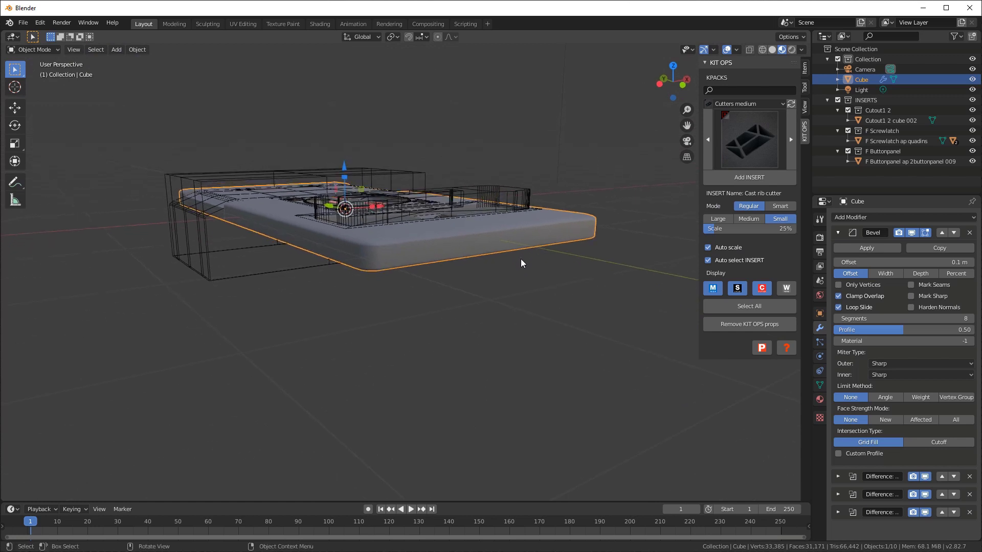
{"action": "left_click", "coordinate": [753, 177]}
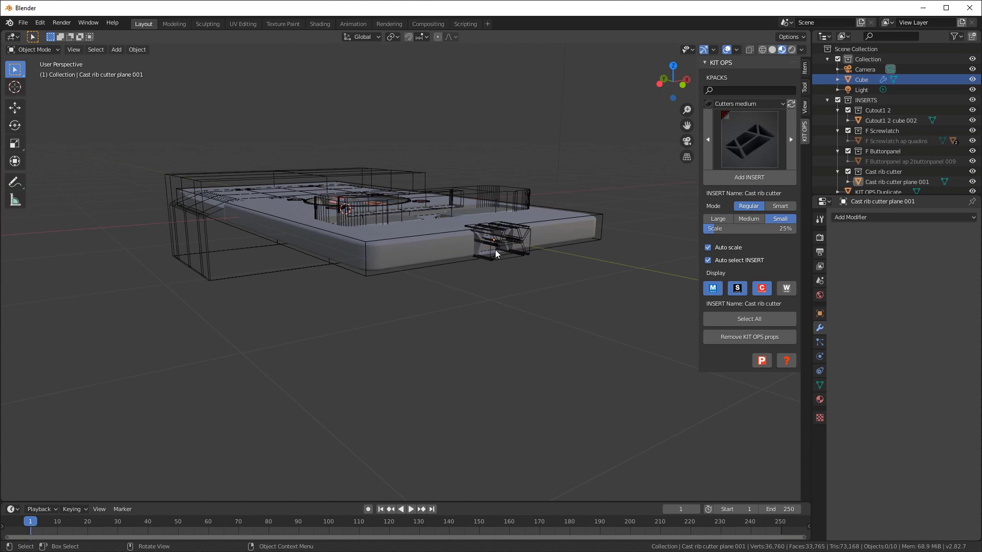
{"action": "left_click", "coordinate": [495, 249]}
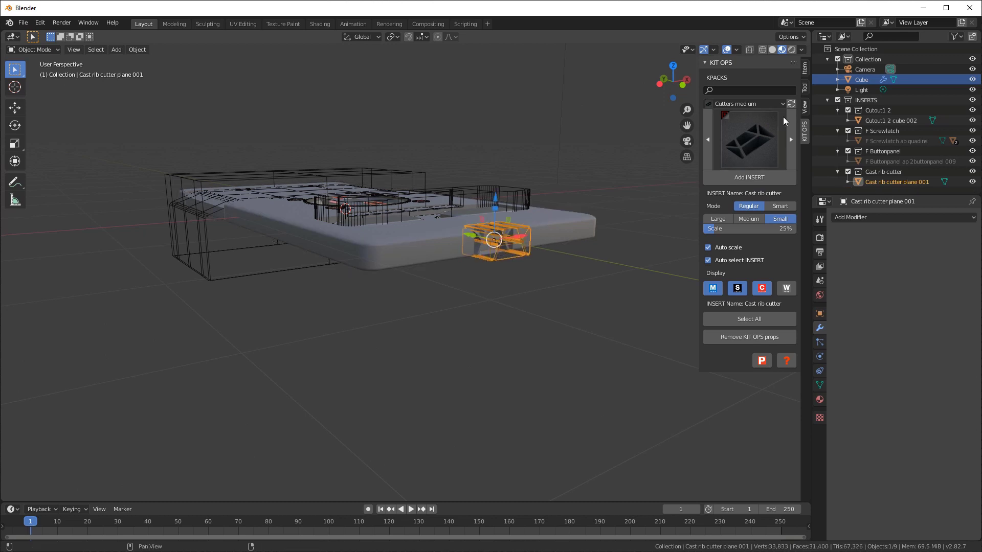
Centre the cast rib cutter on the slab's end face by setting its X location to 0 m.
{"action": "left_click", "coordinate": [805, 69]}
{"action": "left_click", "coordinate": [738, 88]}
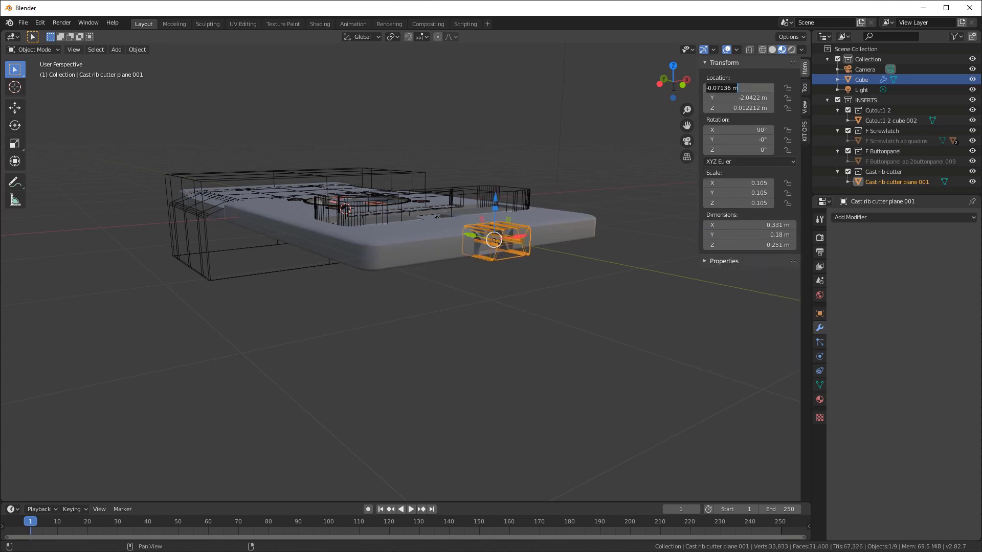
{"action": "type", "text": "0"}
{"action": "key", "text": "Return"}
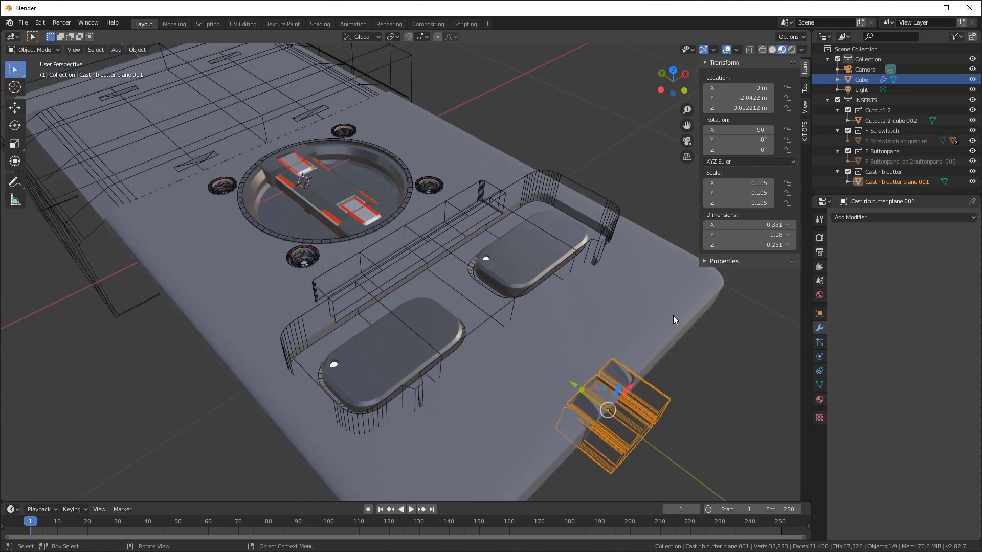
Stretch the cast rib cutter to a scale of about 0.321 in X and 0.236 in Z, and raise it to Z about 0.04 m.
{"action": "middle_click_drag", "start_coordinate": [673, 320], "coordinate": [579, 228]}
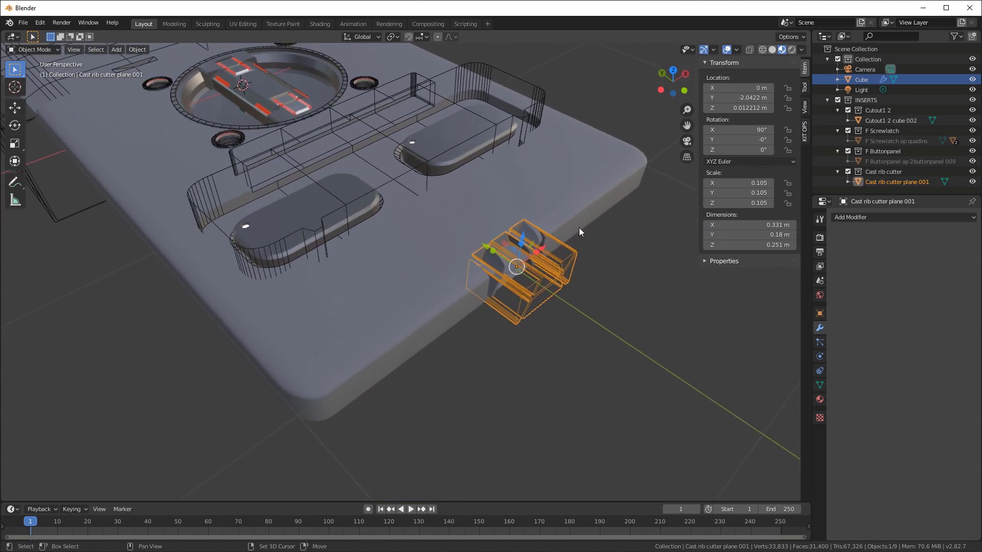
{"action": "left_click_drag", "start_coordinate": [537, 253], "coordinate": [580, 226]}
{"action": "middle_click_drag", "start_coordinate": [545, 238], "coordinate": [566, 259]}
{"action": "left_click_drag", "start_coordinate": [497, 285], "coordinate": [460, 261]}
{"action": "middle_click_drag", "start_coordinate": [525, 288], "coordinate": [471, 234]}
{"action": "left_click_drag", "start_coordinate": [438, 87], "coordinate": [438, 78]}
{"action": "middle_click_drag", "start_coordinate": [438, 85], "coordinate": [474, 152]}
{"action": "scroll", "coordinate": [471, 119], "scroll_direction": "down", "scroll_amount": 5}
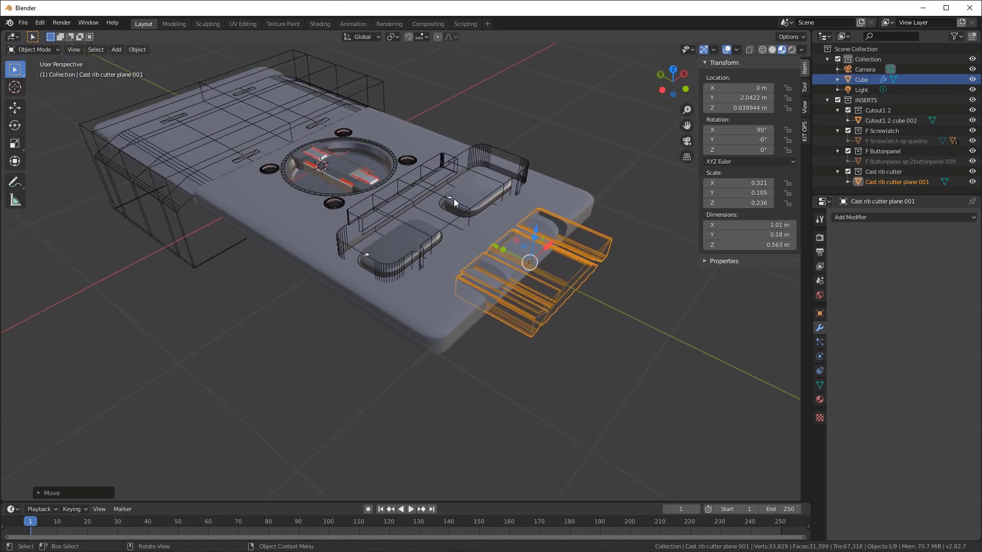
Set the cast rib cutter's viewport display from wire to Solid.
{"action": "left_click", "coordinate": [436, 272]}
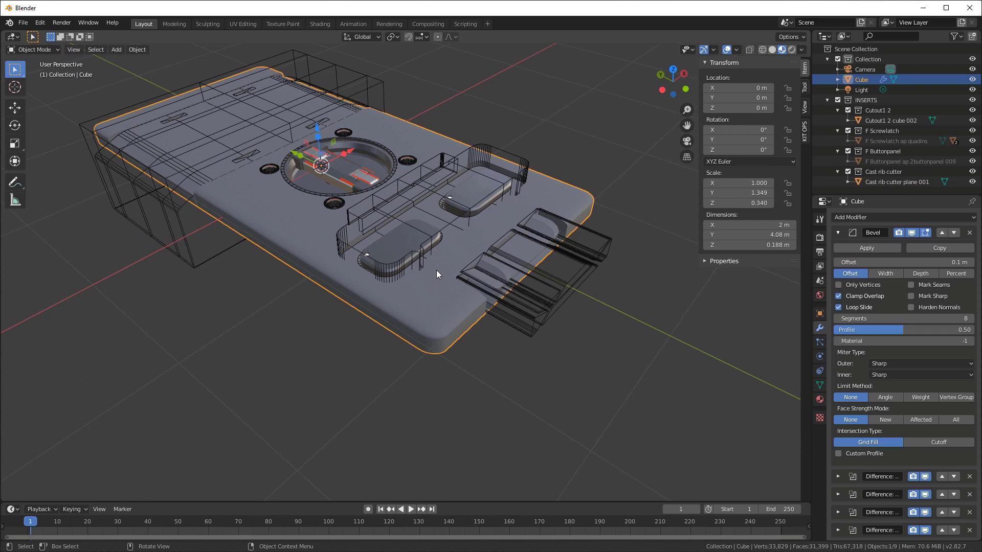
{"action": "left_click", "coordinate": [594, 230]}
{"action": "middle_click_drag", "start_coordinate": [594, 230], "coordinate": [592, 247]}
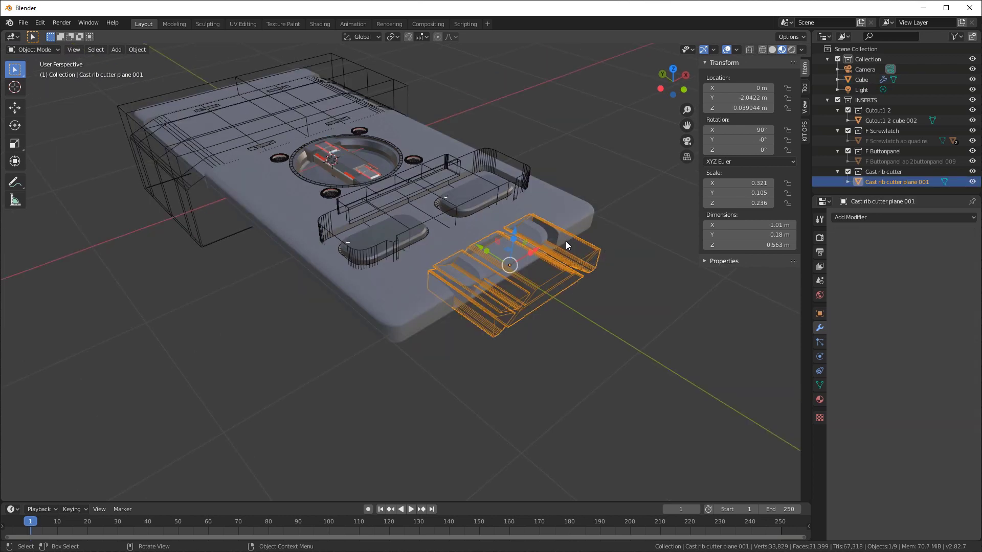
{"action": "left_click", "coordinate": [820, 313]}
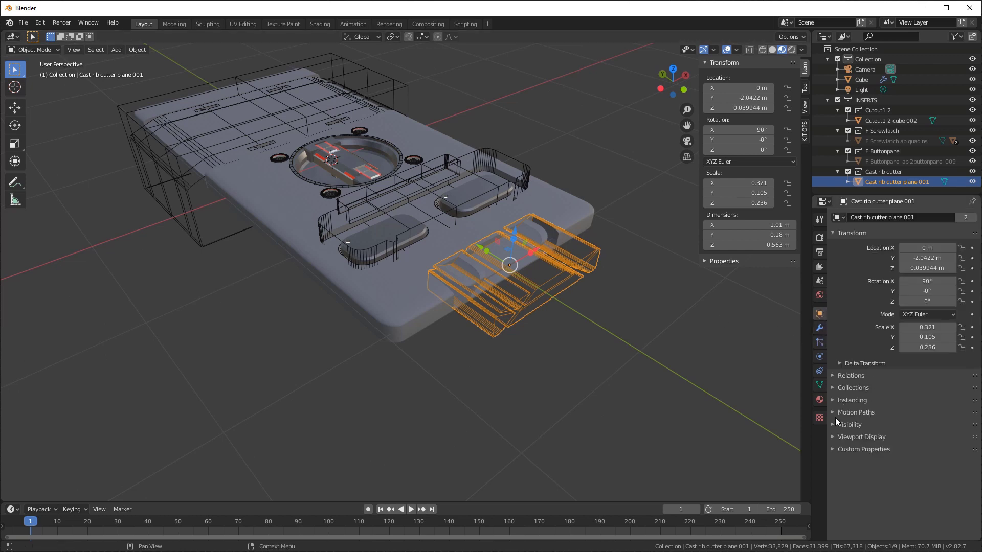
{"action": "left_click", "coordinate": [833, 437]}
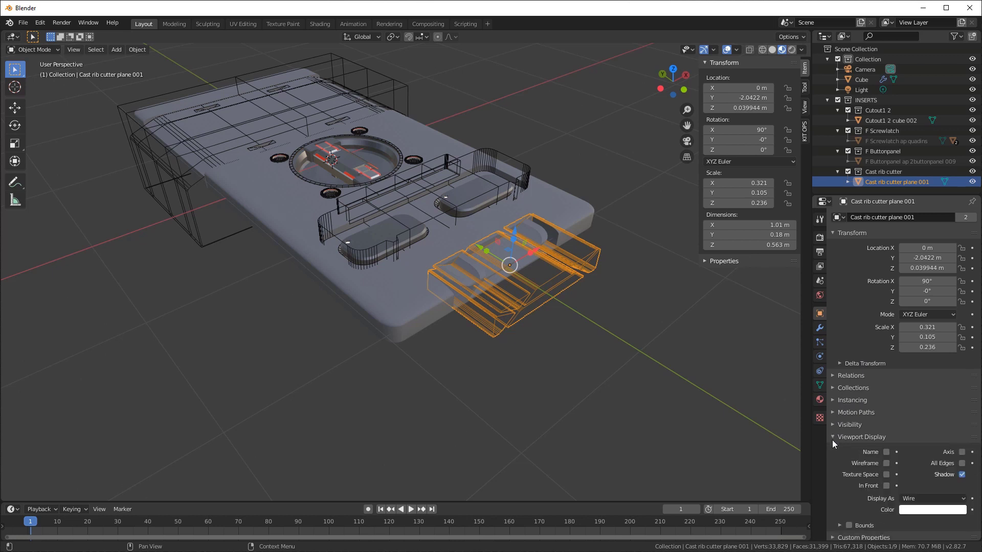
{"action": "left_click", "coordinate": [918, 501]}
{"action": "left_click", "coordinate": [915, 465]}
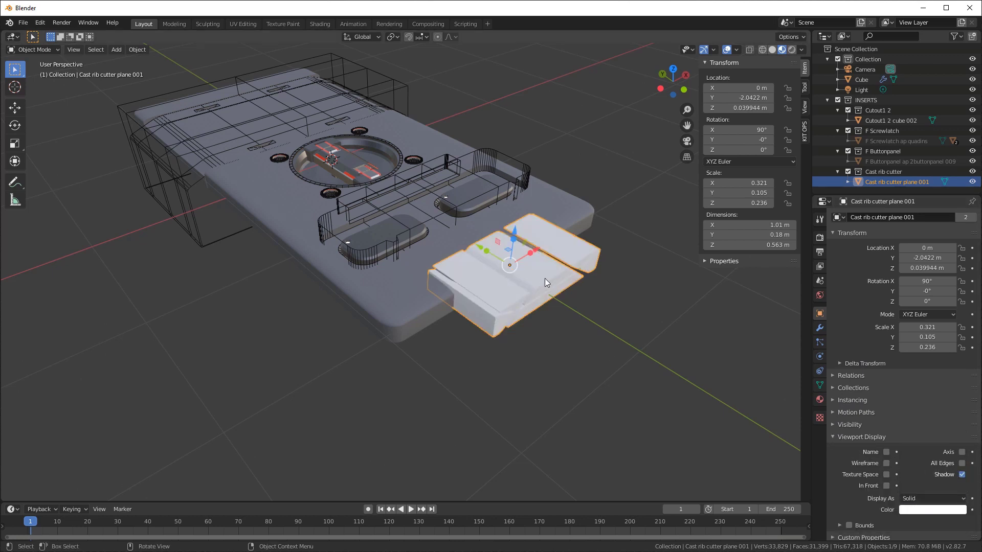
Create a new material named aluminum on the cast rib cutter.
{"action": "left_click", "coordinate": [820, 399]}
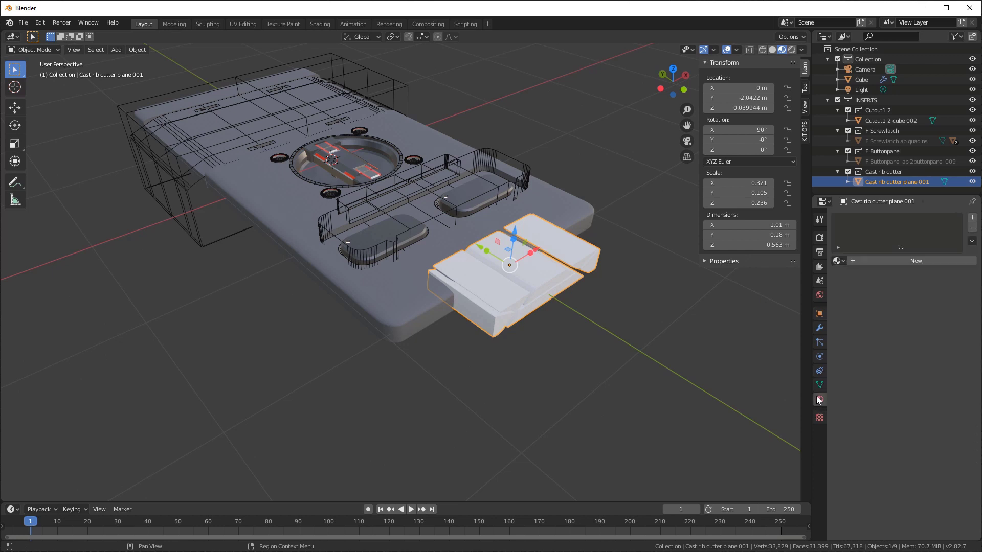
{"action": "left_click", "coordinate": [922, 261]}
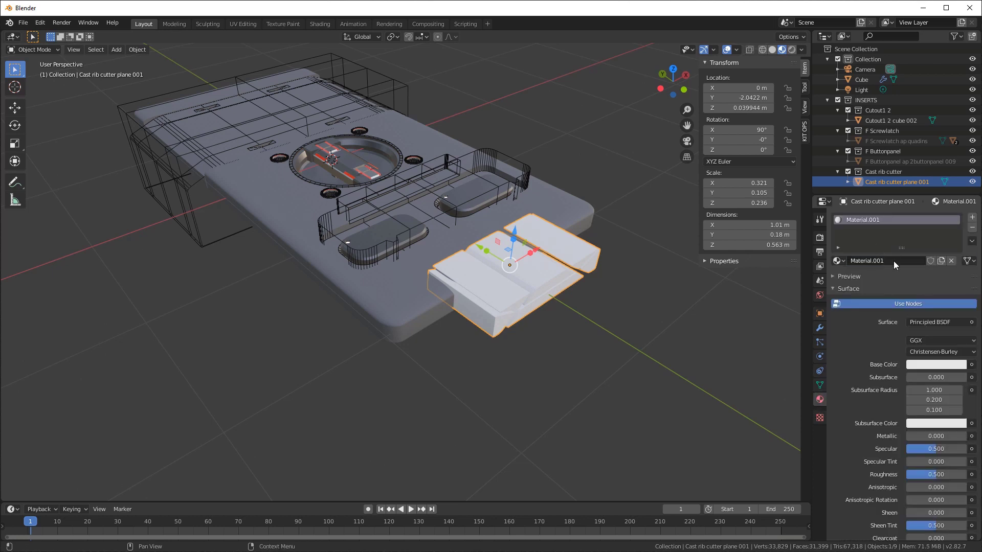
{"action": "left_click", "coordinate": [894, 261]}
{"action": "type", "text": "aluminum"}
{"action": "key", "text": "Return"}
Set the aluminum material's Metallic to 1.000 and its Roughness to about 0.183.
{"action": "left_click_drag", "start_coordinate": [915, 437], "coordinate": [968, 438]}
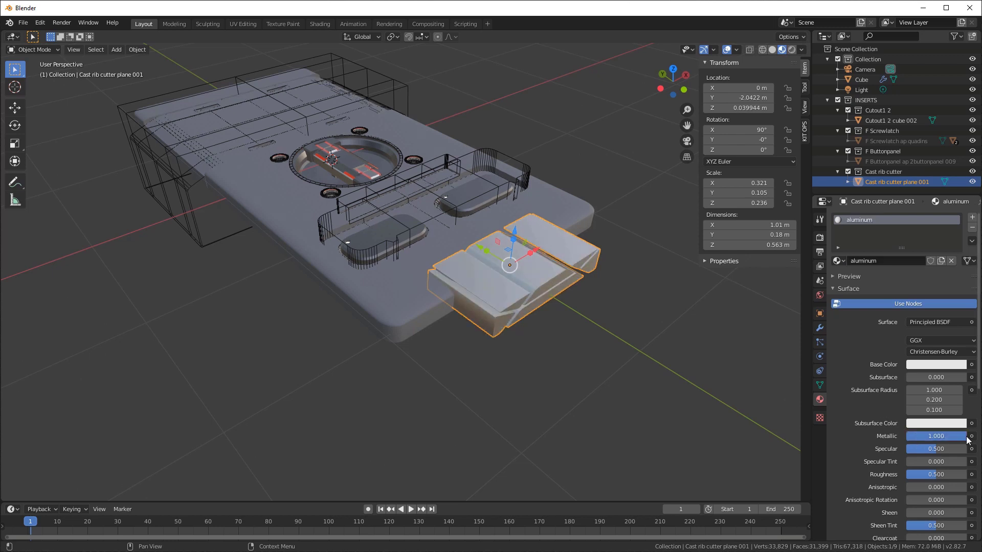
{"action": "left_click_drag", "start_coordinate": [912, 474], "coordinate": [897, 474]}
{"action": "middle_click_drag", "start_coordinate": [621, 278], "coordinate": [511, 218]}
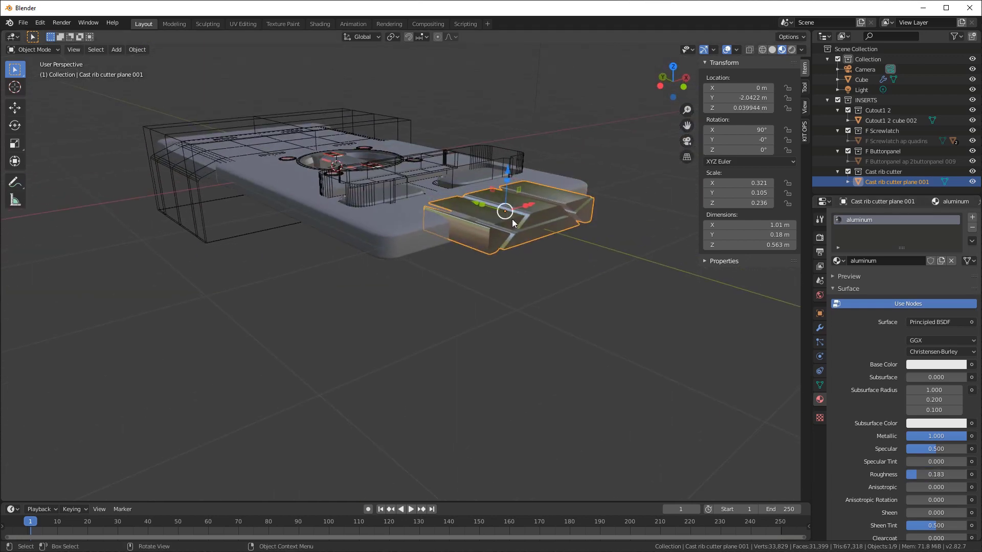
{"action": "scroll", "coordinate": [509, 213], "scroll_direction": "up", "scroll_amount": 3}
{"action": "scroll", "coordinate": [509, 214], "scroll_direction": "down", "scroll_amount": 3}
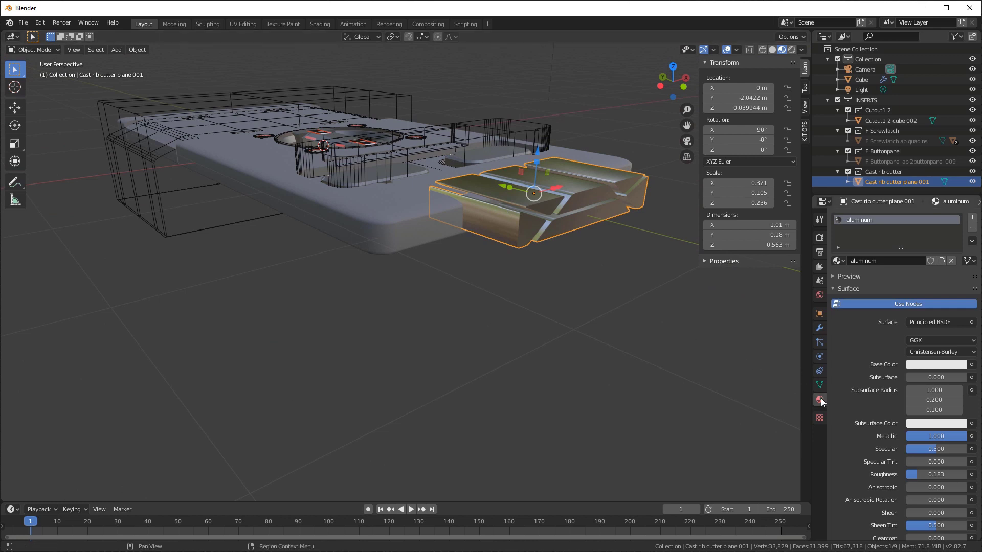
Set the cast rib cutter's viewport display to Wire.
{"action": "left_click", "coordinate": [819, 317]}
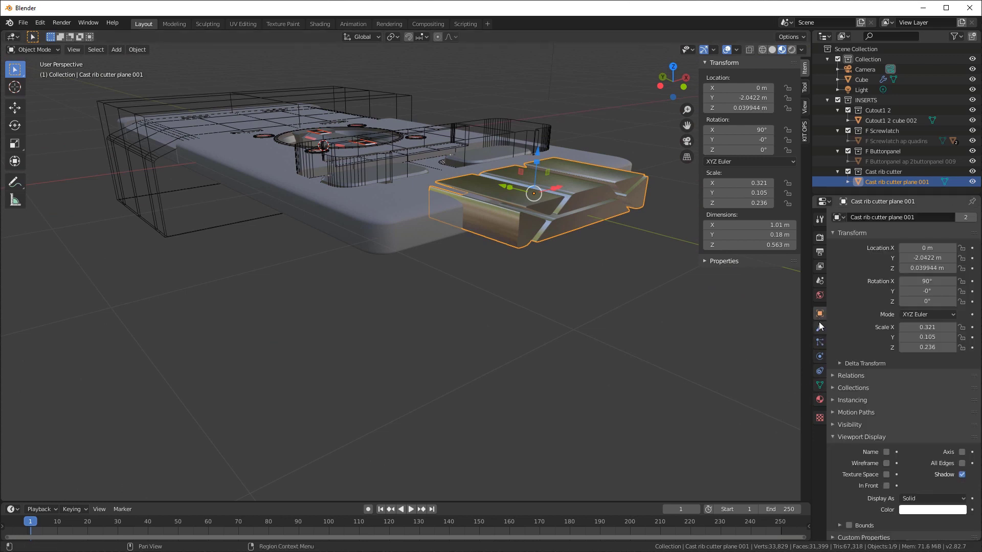
{"action": "left_click", "coordinate": [919, 497]}
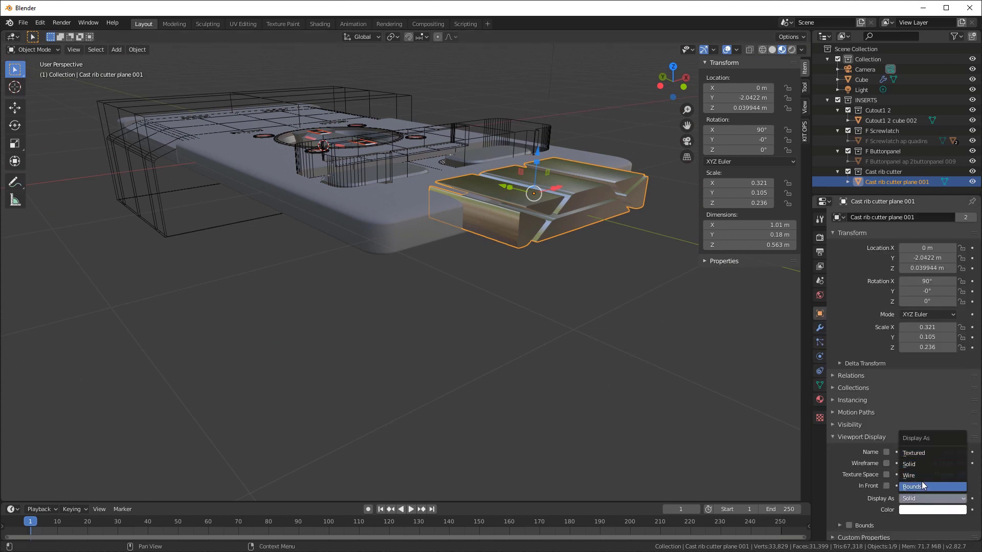
{"action": "left_click", "coordinate": [918, 476]}
Select the slab and rename its material to plastic.
{"action": "middle_click_drag", "start_coordinate": [489, 153], "coordinate": [498, 170]}
{"action": "left_click", "coordinate": [498, 170]}
{"action": "left_click", "coordinate": [818, 399]}
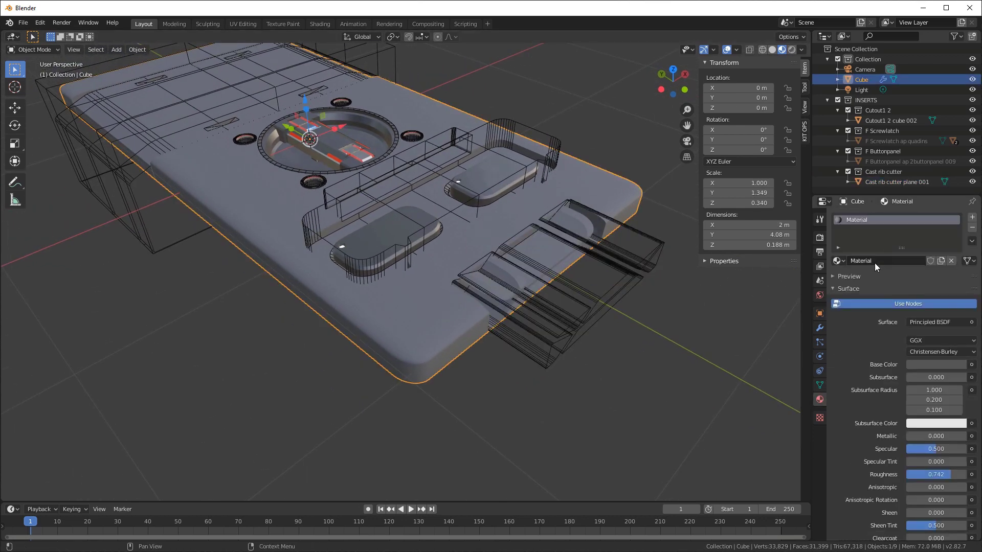
{"action": "double_click", "coordinate": [875, 261]}
{"action": "type", "text": "plastic"}
{"action": "key", "text": "Return"}
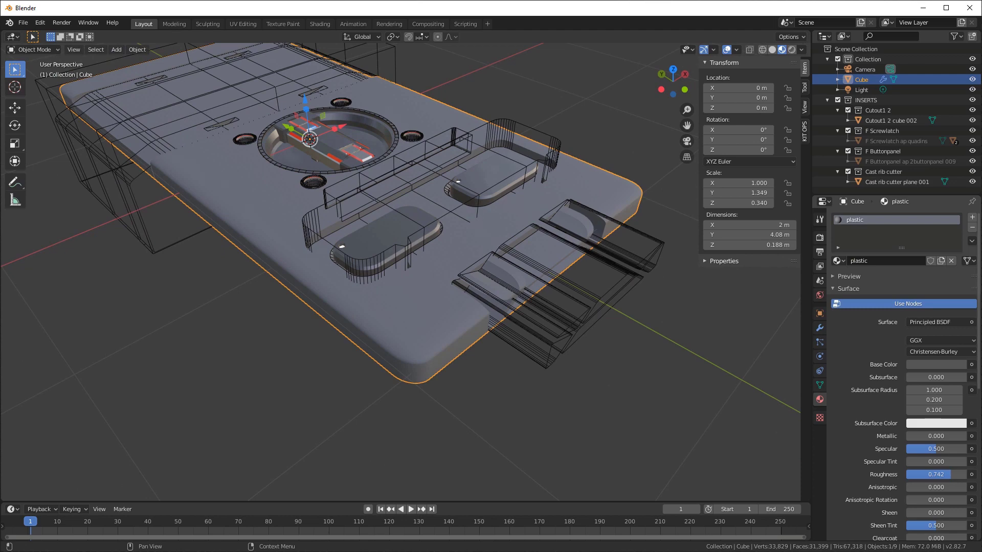
Add a second material slot to the slab with the existing aluminum material, and view the end cutout with overlays hidden.
{"action": "mouse_move", "coordinate": [572, 216]}
{"action": "middle_mouse_down"}
{"action": "mouse_move", "coordinate": [551, 188]}
{"action": "mouse_move", "coordinate": [584, 224]}
{"action": "middle_mouse_up"}
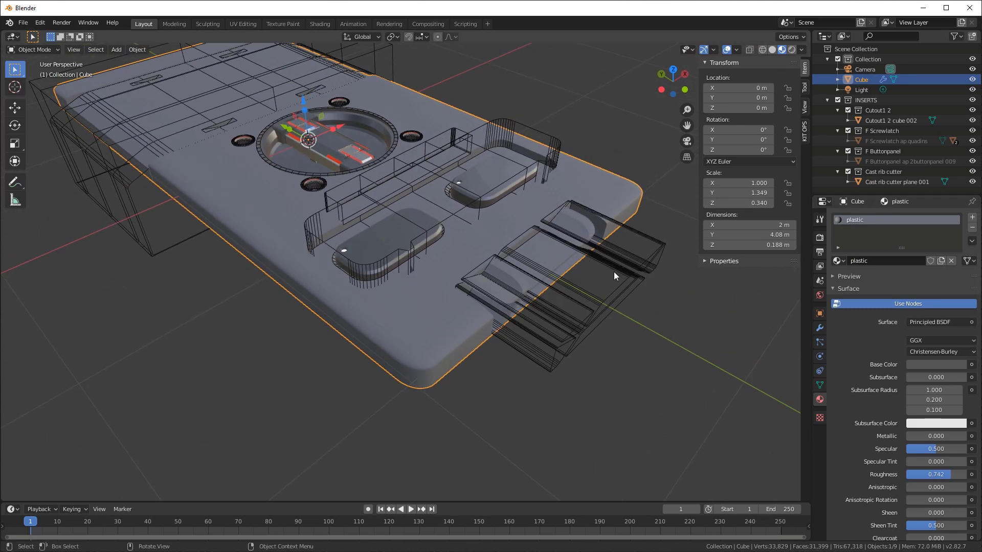
{"action": "left_click", "coordinate": [972, 220]}
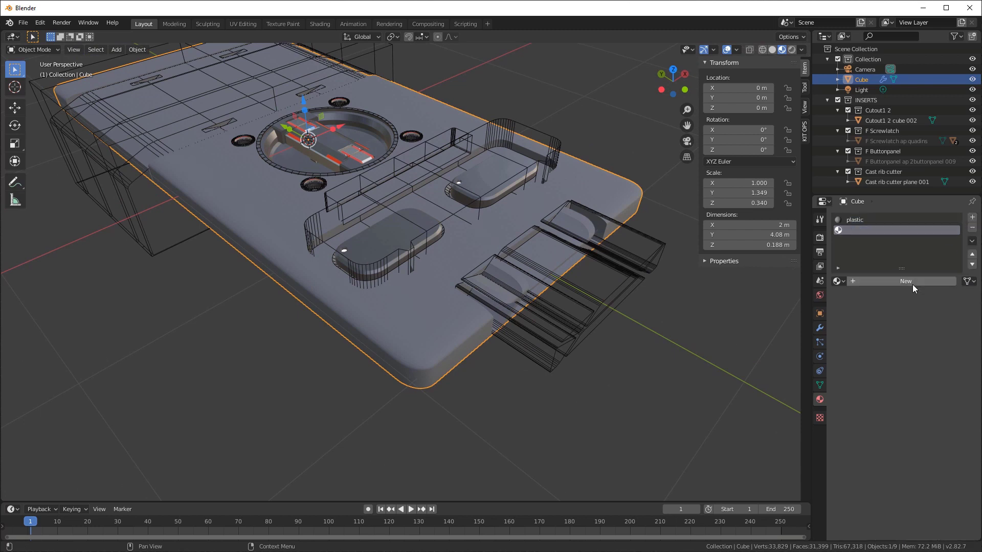
{"action": "left_click", "coordinate": [837, 281]}
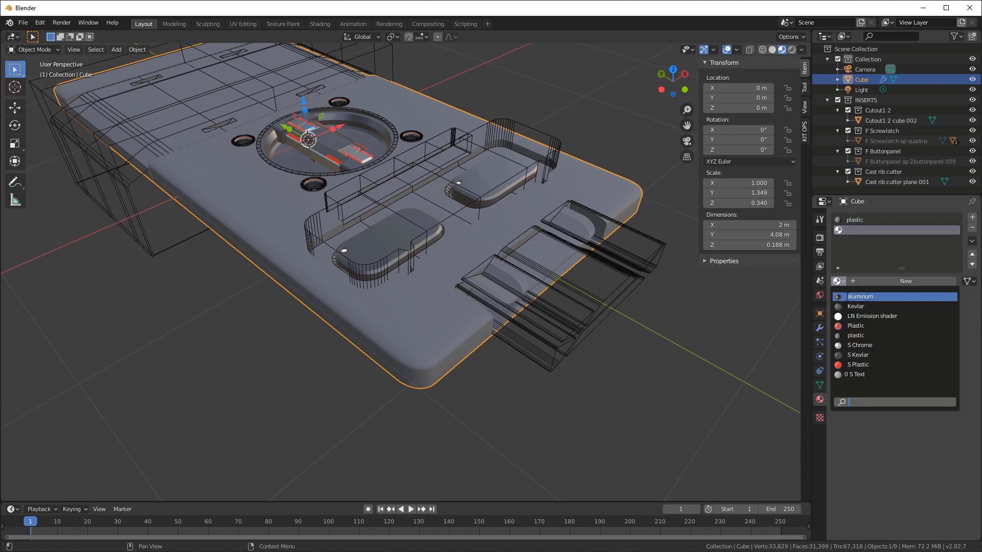
{"action": "left_click", "coordinate": [859, 297]}
{"action": "left_click", "coordinate": [616, 115]}
{"action": "middle_click_drag", "start_coordinate": [612, 106], "coordinate": [600, 105]}
{"action": "left_click", "coordinate": [726, 50]}
{"action": "middle_click_drag", "start_coordinate": [473, 220], "coordinate": [507, 197]}
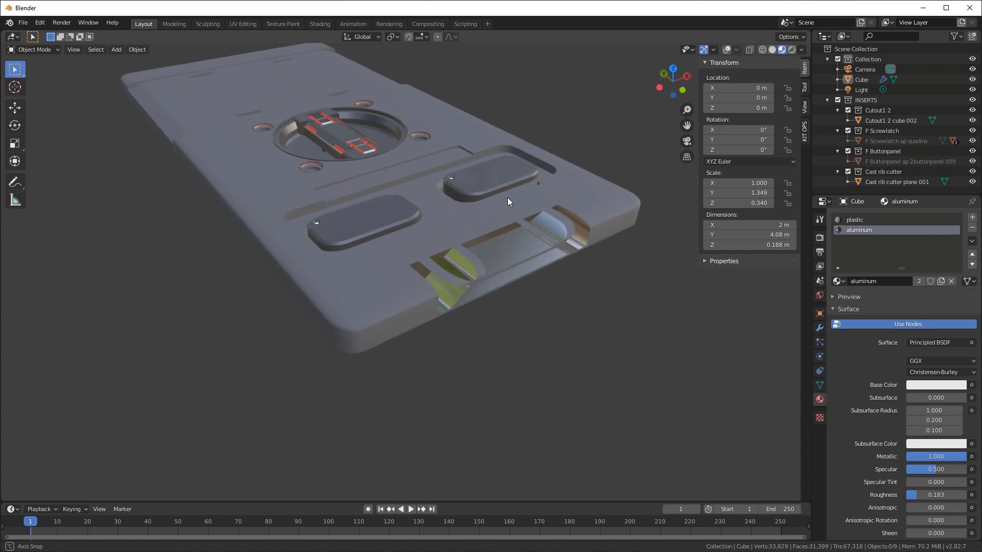
Select the cast rib cutter and shrink it to a scale of about 0.230 in X and 0.080 in Y with overlays hidden.
{"action": "left_click", "coordinate": [726, 49]}
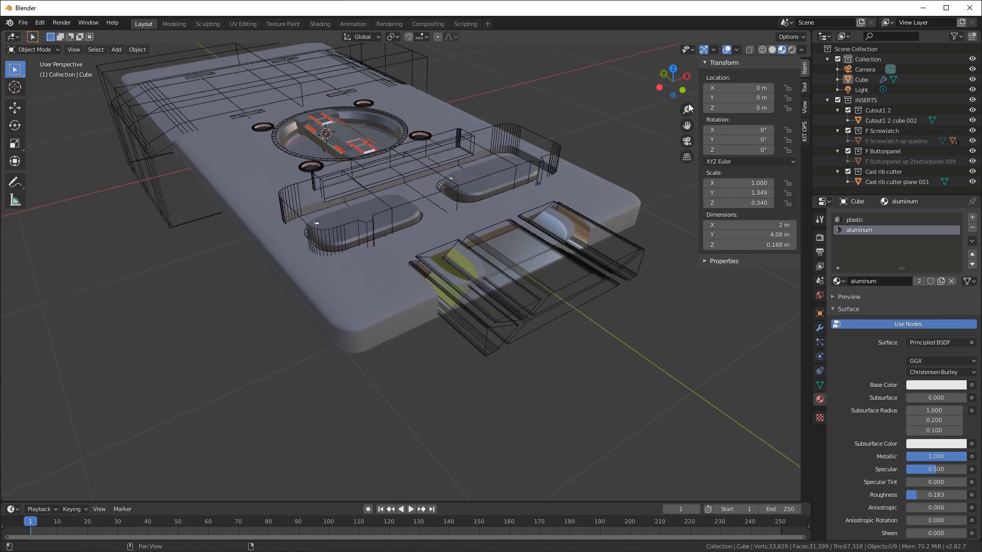
{"action": "left_click", "coordinate": [562, 285]}
{"action": "left_click", "coordinate": [725, 50]}
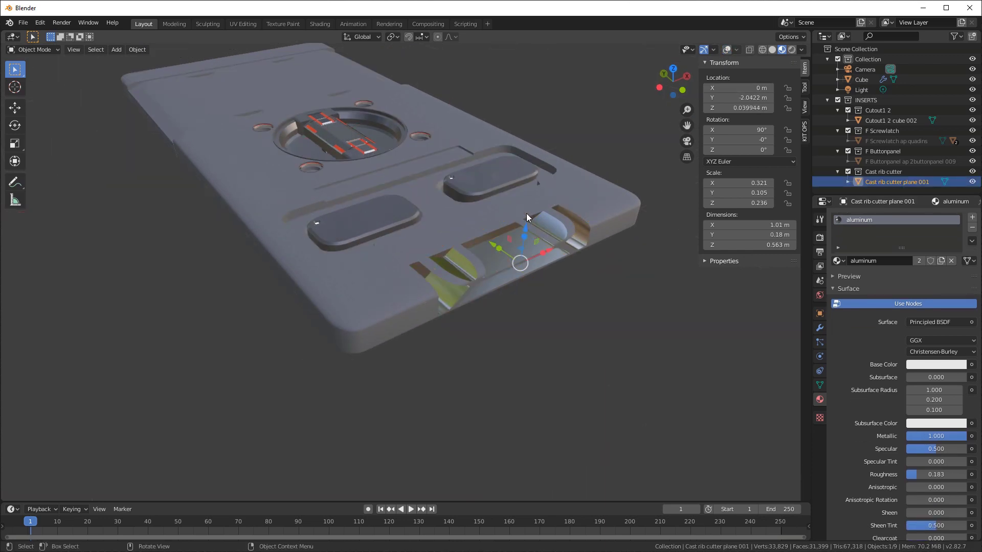
{"action": "middle_click_drag", "start_coordinate": [533, 229], "coordinate": [455, 235]}
{"action": "scroll", "coordinate": [496, 214], "scroll_direction": "up", "scroll_amount": 3}
{"action": "left_click_drag", "start_coordinate": [617, 287], "coordinate": [598, 276]}
{"action": "middle_click_drag", "start_coordinate": [599, 276], "coordinate": [402, 193]}
{"action": "key", "text": "s"}
{"action": "key", "text": "y"}
{"action": "key", "text": "x"}
{"action": "left_click", "coordinate": [550, 365]}
Shift the cast rib cutter outward along Y to about -2.052 m and show the viewport overlays again.
{"action": "middle_click_drag", "start_coordinate": [549, 364], "coordinate": [493, 280]}
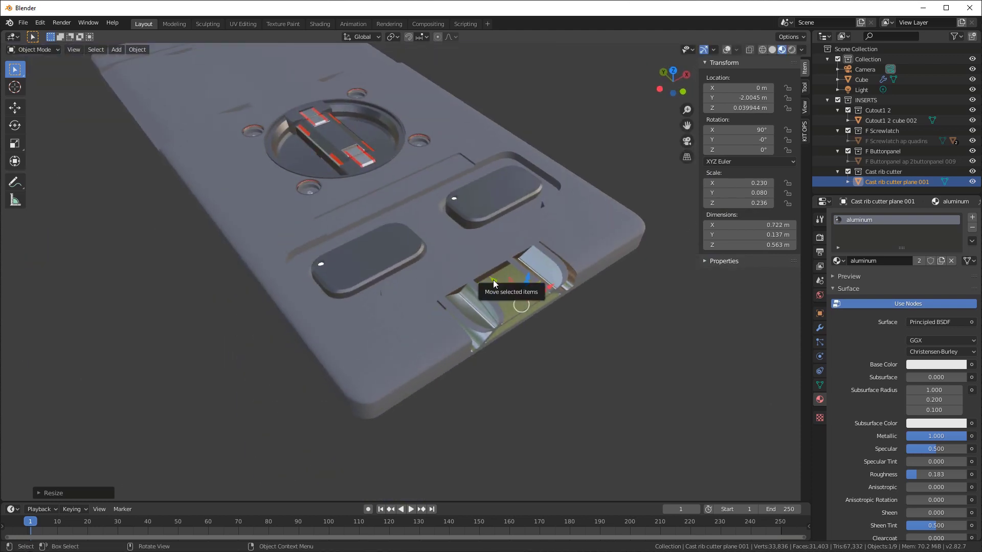
{"action": "left_click_drag", "start_coordinate": [492, 281], "coordinate": [502, 289]}
{"action": "middle_click_drag", "start_coordinate": [503, 288], "coordinate": [504, 277]}
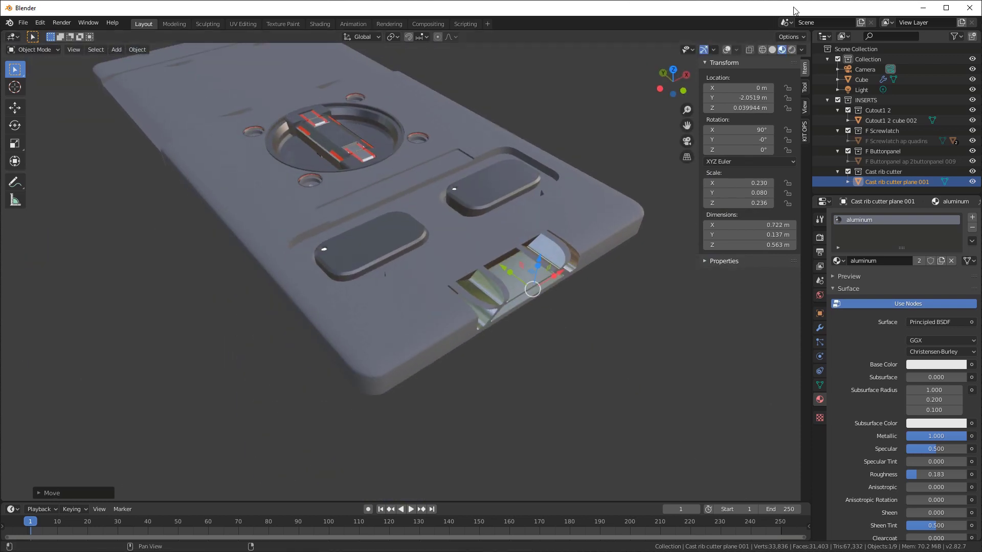
{"action": "left_click", "coordinate": [727, 50]}
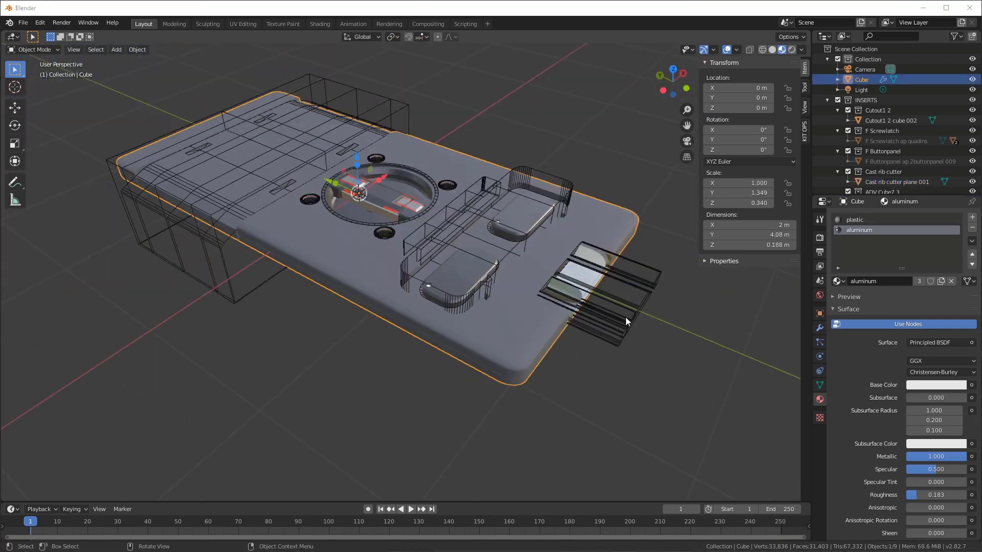
Add a cube mesh and scale it to about 1.197 in X, 0.808 in Y and 0.450 in Z.
{"action": "middle_click_drag", "start_coordinate": [386, 256], "coordinate": [353, 271]}
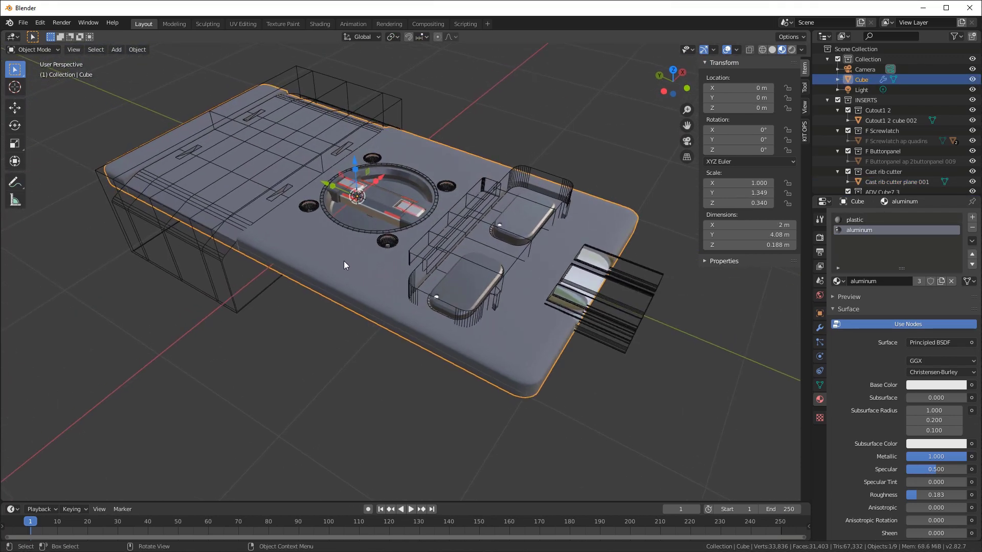
{"action": "key", "text": "shift+a"}
{"action": "mouse_move", "coordinate": [343, 256]}
{"action": "left_click", "coordinate": [386, 266]}
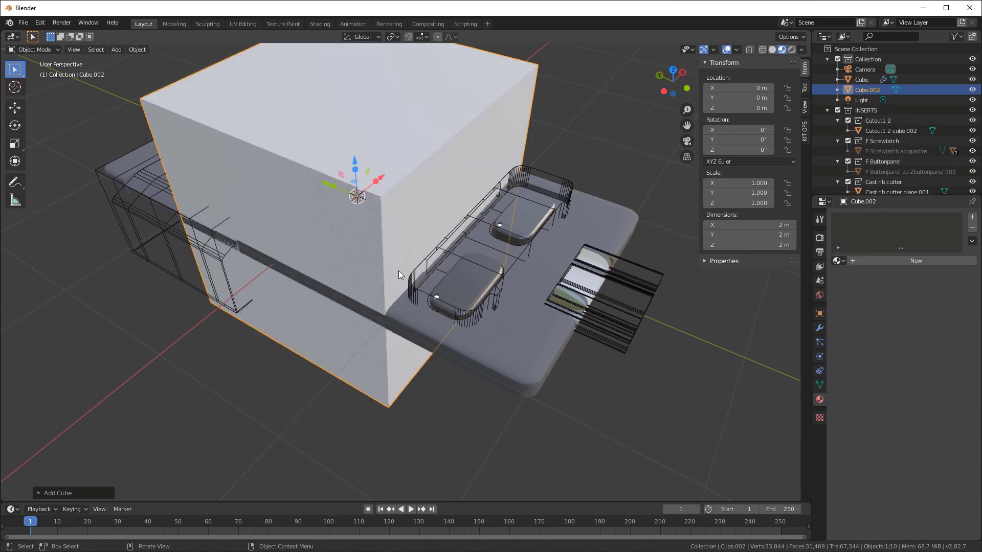
{"action": "key", "text": "s"}
{"action": "left_click", "coordinate": [420, 205]}
Move the new cube beneath the slab to about Y -0.209 m and Z -0.498 m, and stretch its Y scale to about 0.942.
{"action": "left_click_drag", "start_coordinate": [355, 161], "coordinate": [400, 275]}
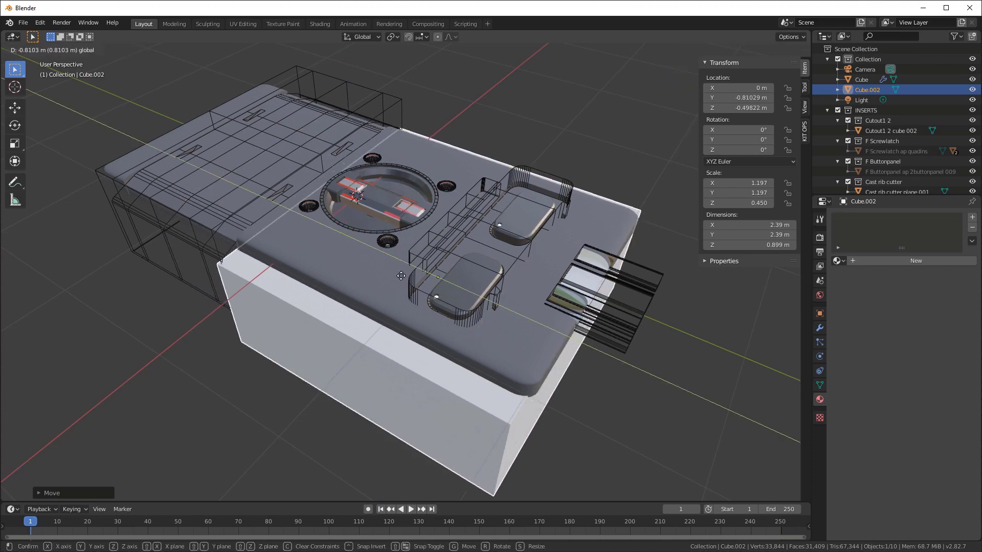
{"action": "left_click", "coordinate": [366, 242]}
{"action": "key", "text": "s"}
{"action": "key", "text": "y"}
{"action": "left_click", "coordinate": [427, 202]}
Reduce the new cube's Z scale to about 0.281 and raise it to Z about -0.307 m.
{"action": "middle_click_drag", "start_coordinate": [428, 201], "coordinate": [422, 171]}
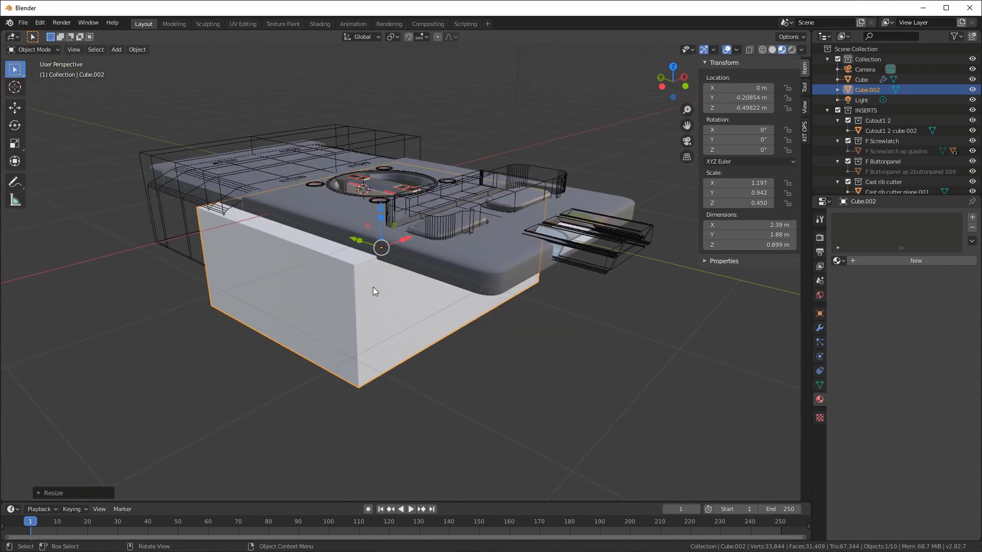
{"action": "left_click_drag", "start_coordinate": [379, 210], "coordinate": [379, 182]}
{"action": "left_click_drag", "start_coordinate": [378, 197], "coordinate": [379, 208]}
{"action": "middle_click_drag", "start_coordinate": [380, 200], "coordinate": [386, 215]}
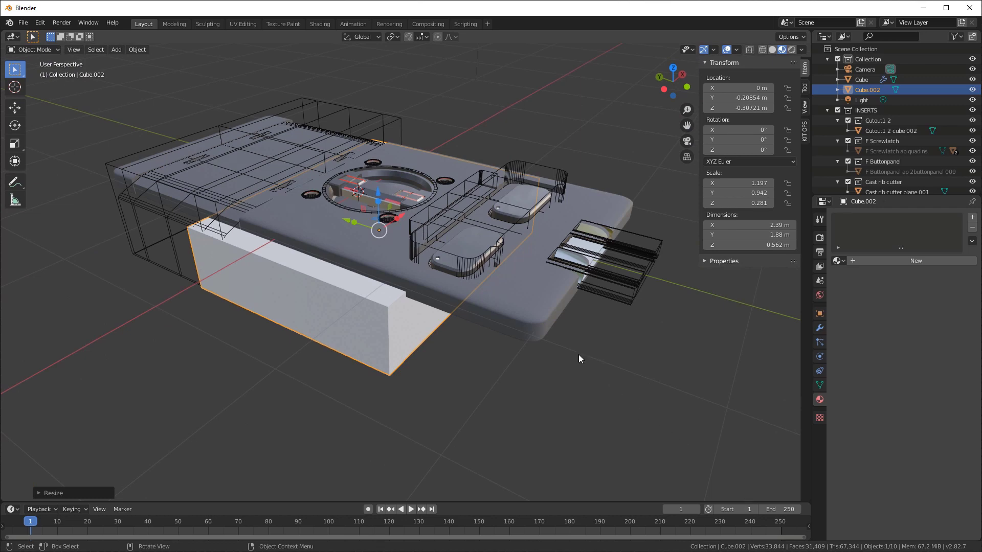
{"action": "middle_click_drag", "start_coordinate": [418, 287], "coordinate": [417, 271]}
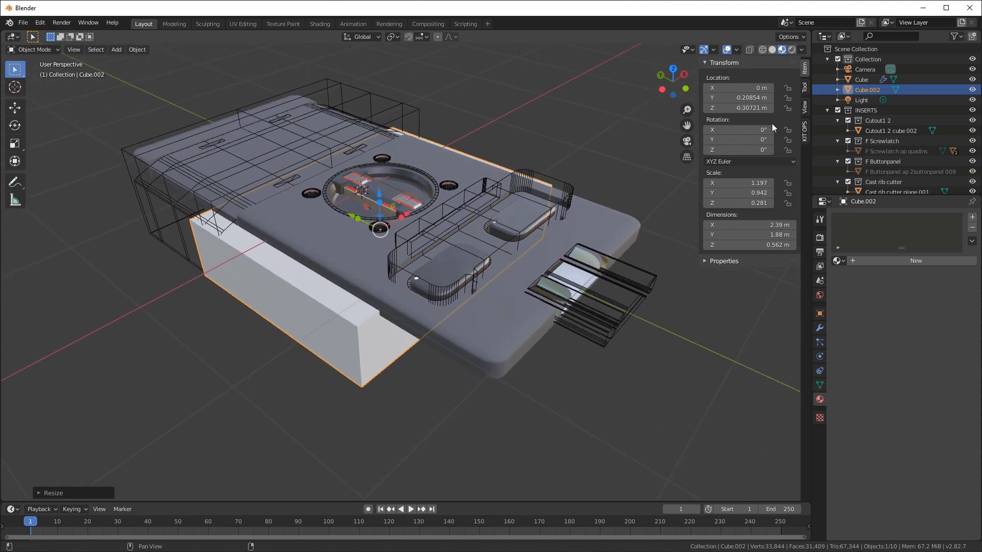
Place the MX Trench part insert from the Cutters simple KPACK on the new block's exposed upper face beside the slab.
{"action": "left_click", "coordinate": [804, 132]}
{"action": "left_click", "coordinate": [756, 102]}
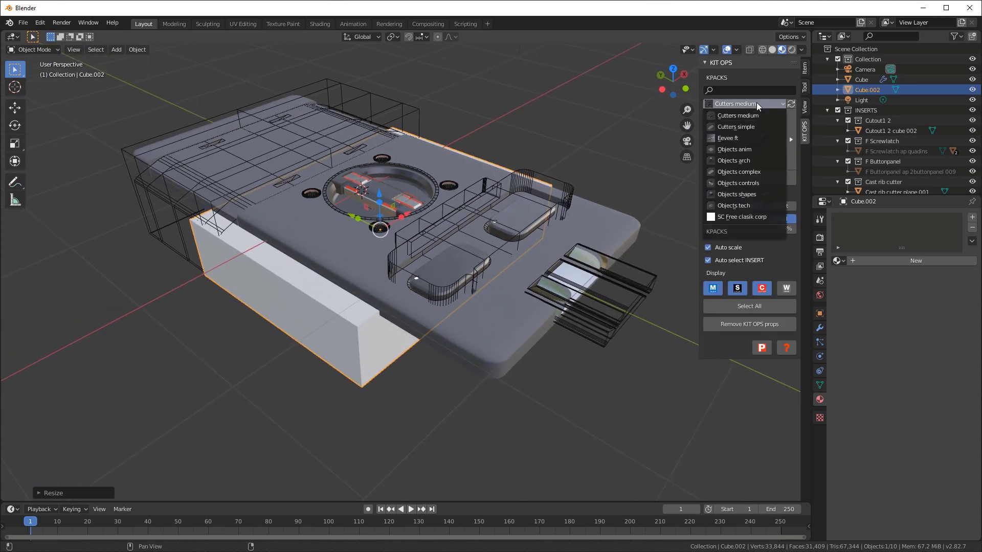
{"action": "left_click", "coordinate": [754, 126]}
{"action": "left_click", "coordinate": [747, 139]}
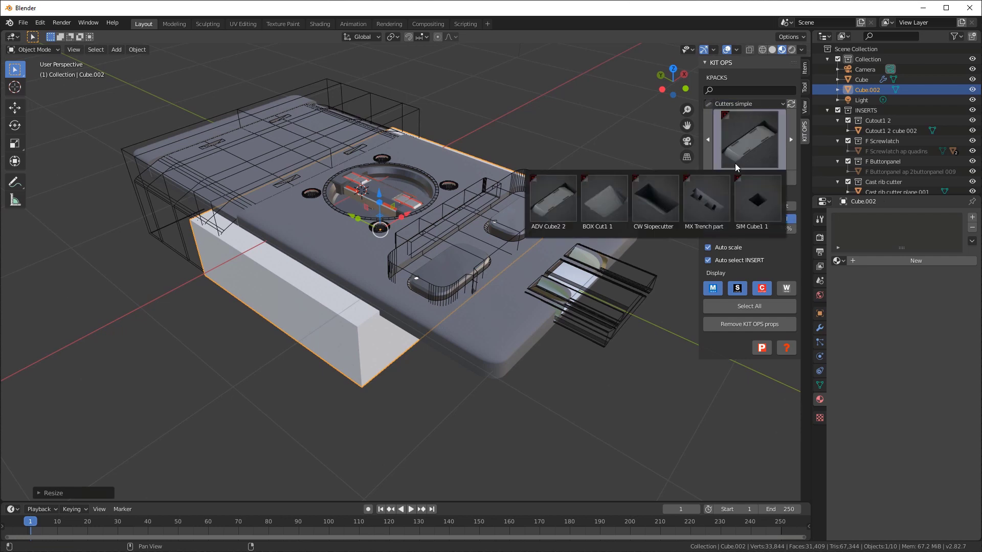
{"action": "left_click", "coordinate": [710, 204]}
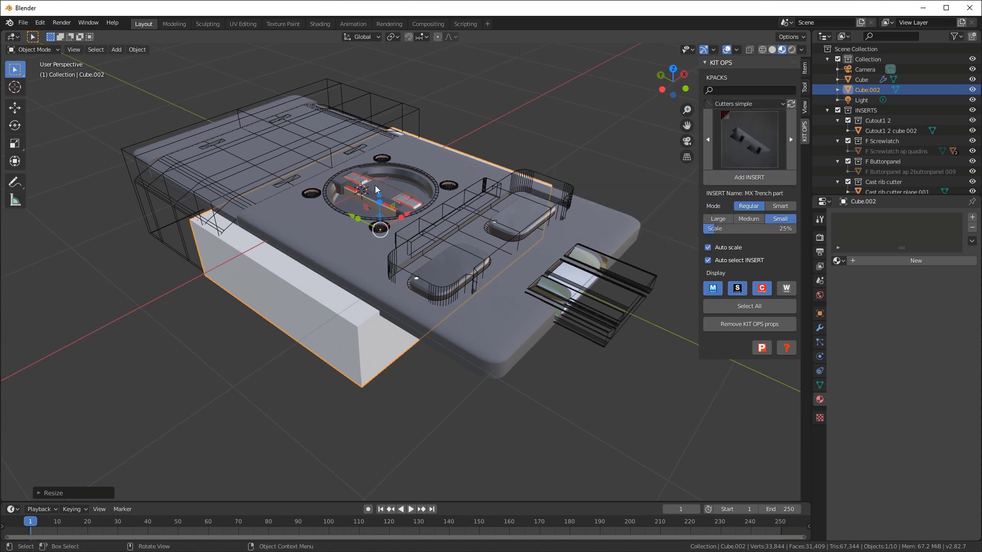
{"action": "left_click", "coordinate": [740, 177]}
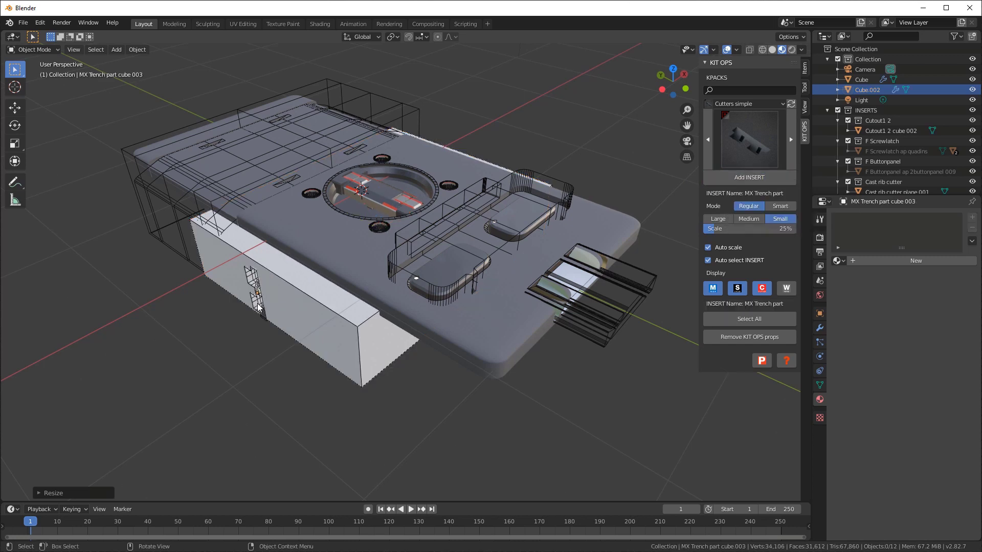
{"action": "scroll", "coordinate": [282, 293], "scroll_direction": "up", "scroll_amount": 6, "text": "ctrl"}
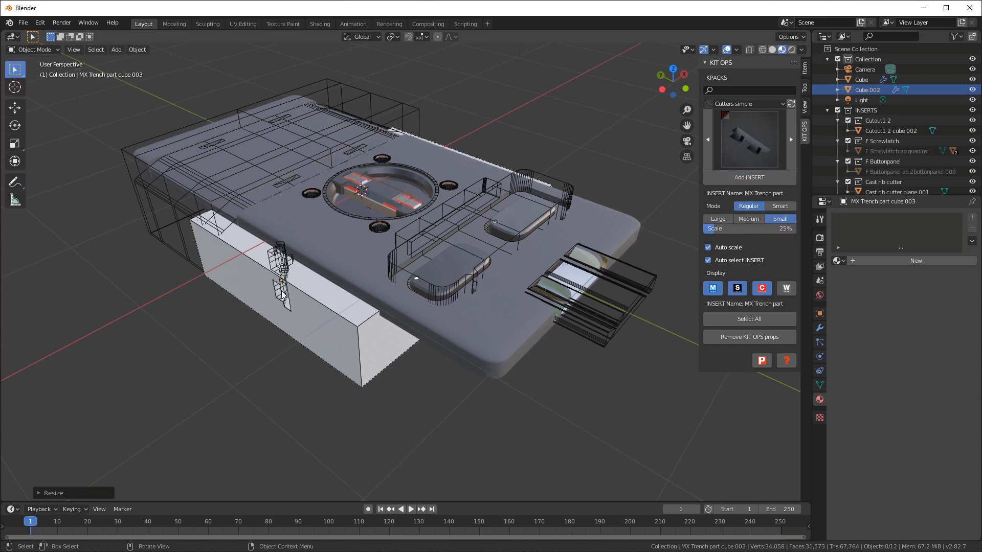
{"action": "left_click", "coordinate": [269, 272]}
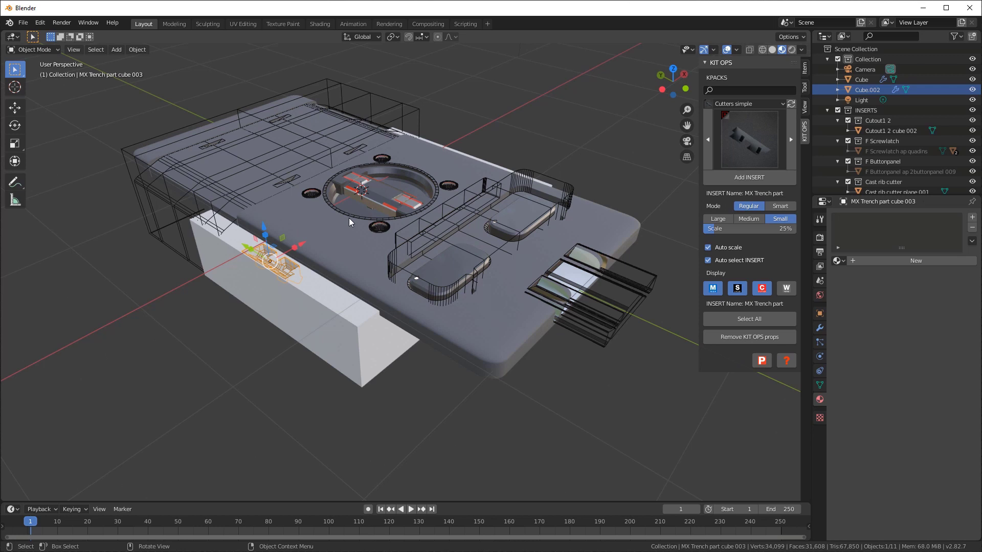
Rotate the trench cutter about the Z axis and move it onto the block's long outer upper edge.
{"action": "type", "text": "rz18"}
{"action": "key", "text": "Return"}
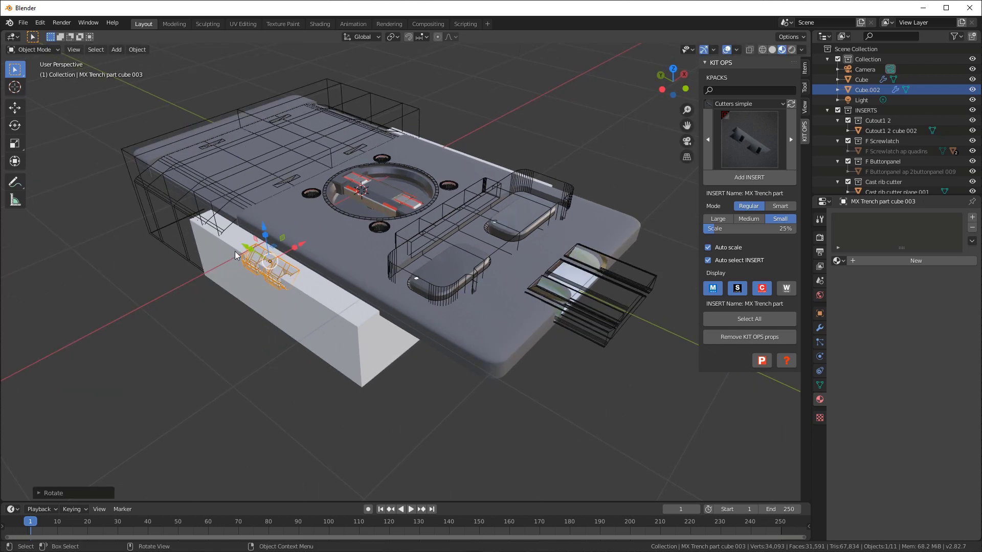
{"action": "left_click_drag", "start_coordinate": [249, 252], "coordinate": [198, 230]}
{"action": "middle_click_drag", "start_coordinate": [266, 212], "coordinate": [269, 367], "text": "alt"}
{"action": "key", "text": "KP_5"}
{"action": "key", "text": "g"}
{"action": "key", "text": "z"}
{"action": "left_click", "coordinate": [329, 165]}
Enlarge and reposition the trench cutter so it runs along the full length of the block's outer upper edge.
{"action": "left_click_drag", "start_coordinate": [167, 277], "coordinate": [162, 274]}
{"action": "middle_click_drag", "start_coordinate": [235, 271], "coordinate": [200, 251]}
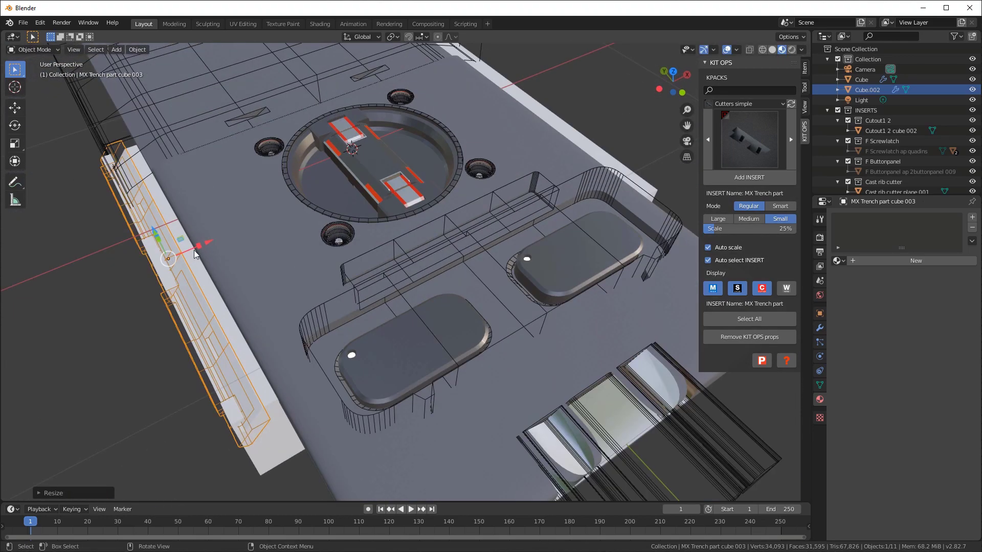
{"action": "left_click_drag", "start_coordinate": [199, 249], "coordinate": [197, 248]}
{"action": "key", "text": "Return"}
{"action": "middle_click_drag", "start_coordinate": [197, 248], "coordinate": [241, 220]}
{"action": "key", "text": "g"}
{"action": "left_click", "coordinate": [382, 354]}
{"action": "key", "text": "s"}
{"action": "key", "text": "Return"}
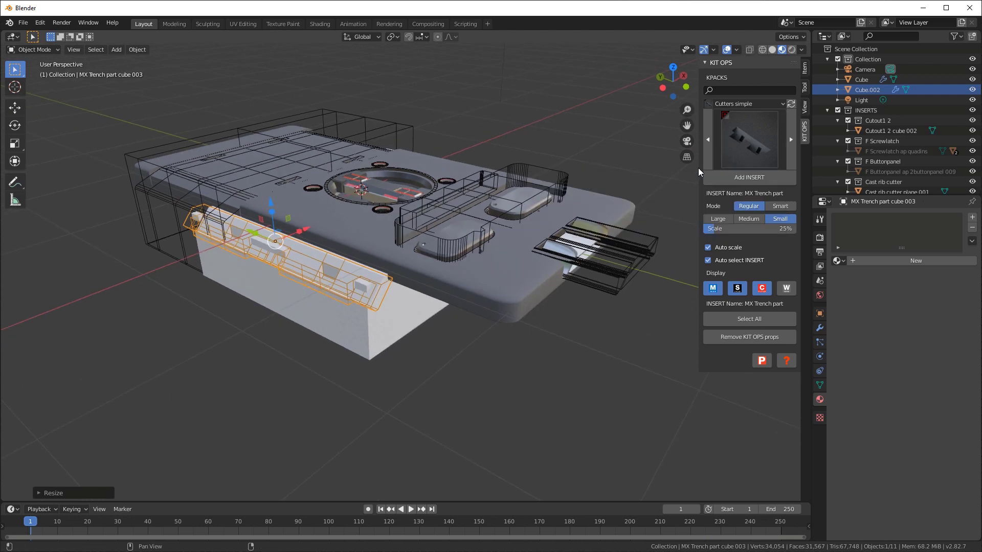
Place the CW Slopecutter insert from the Cutters simple KPACK on the block's long outer side face.
{"action": "left_click", "coordinate": [747, 136]}
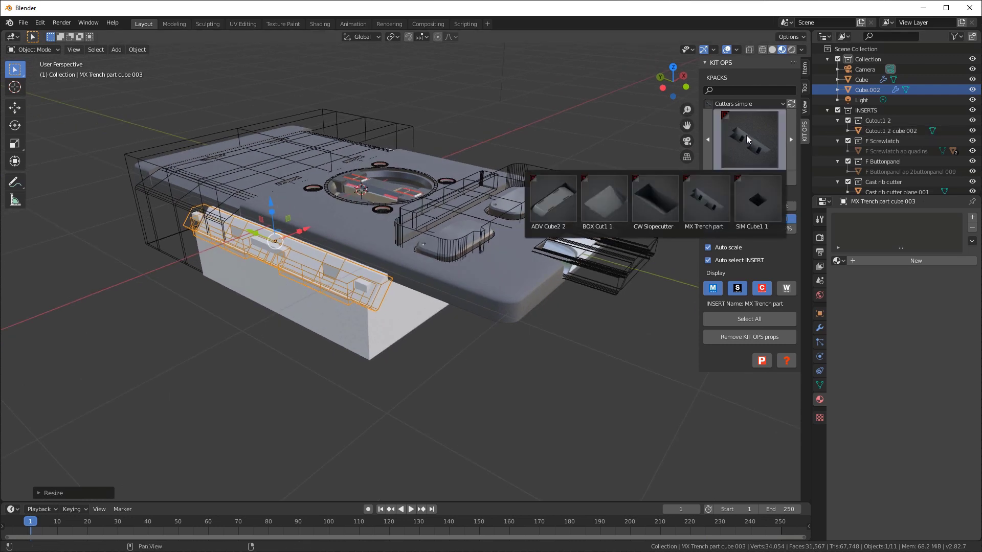
{"action": "left_click", "coordinate": [649, 204]}
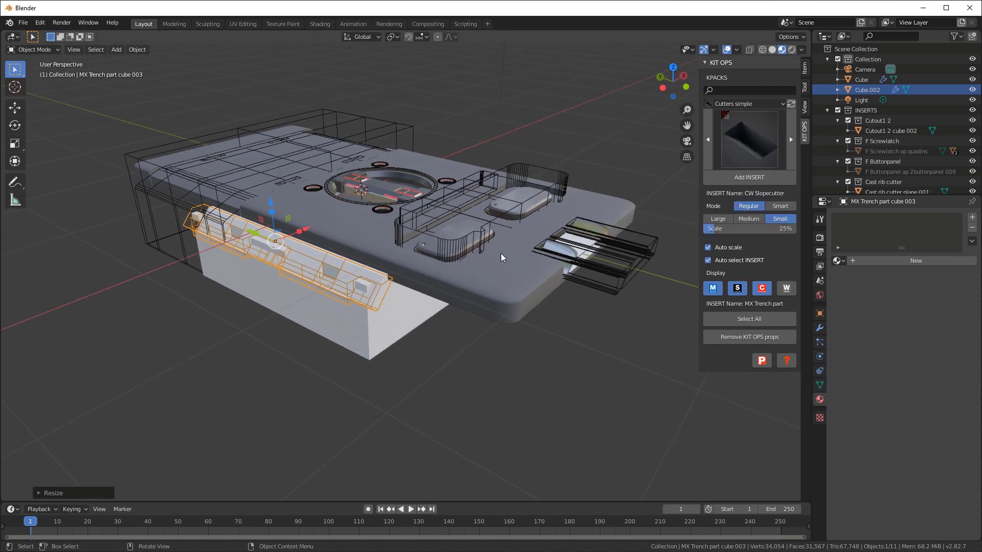
{"action": "left_click", "coordinate": [743, 178]}
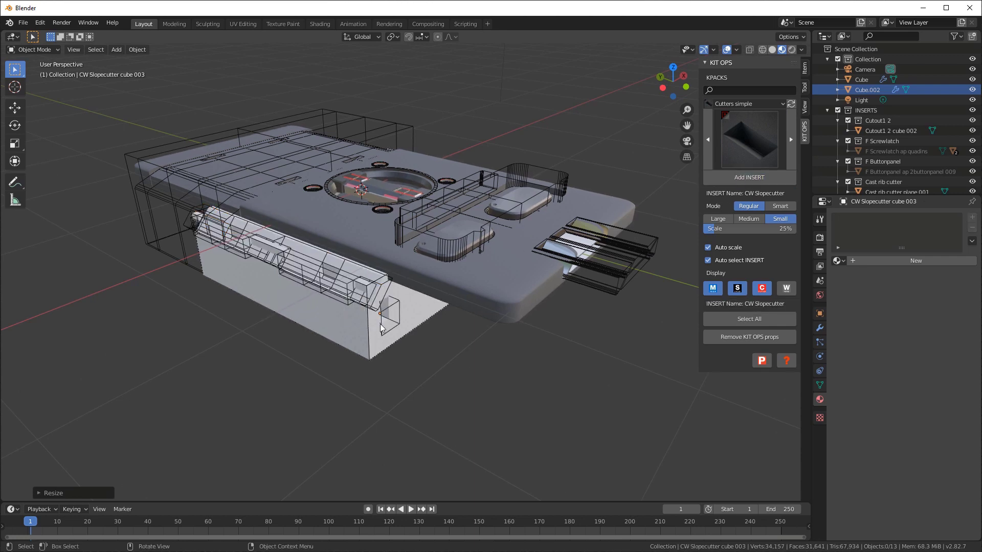
{"action": "left_click", "coordinate": [261, 291]}
{"action": "middle_click_drag", "start_coordinate": [371, 258], "coordinate": [302, 281]}
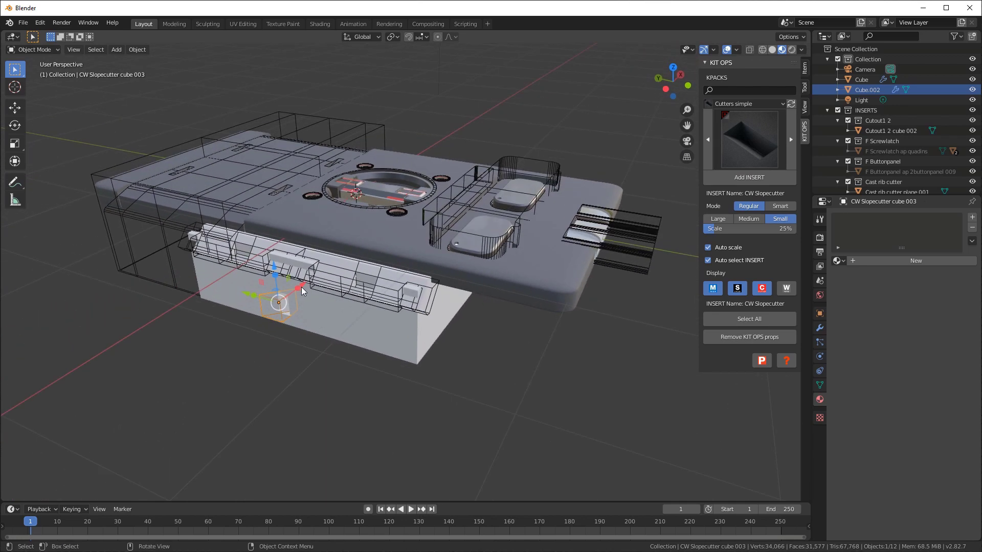
Rotate the slope cutter 90° about the global X axis.
{"action": "key", "text": "r"}
{"action": "key", "text": "x"}
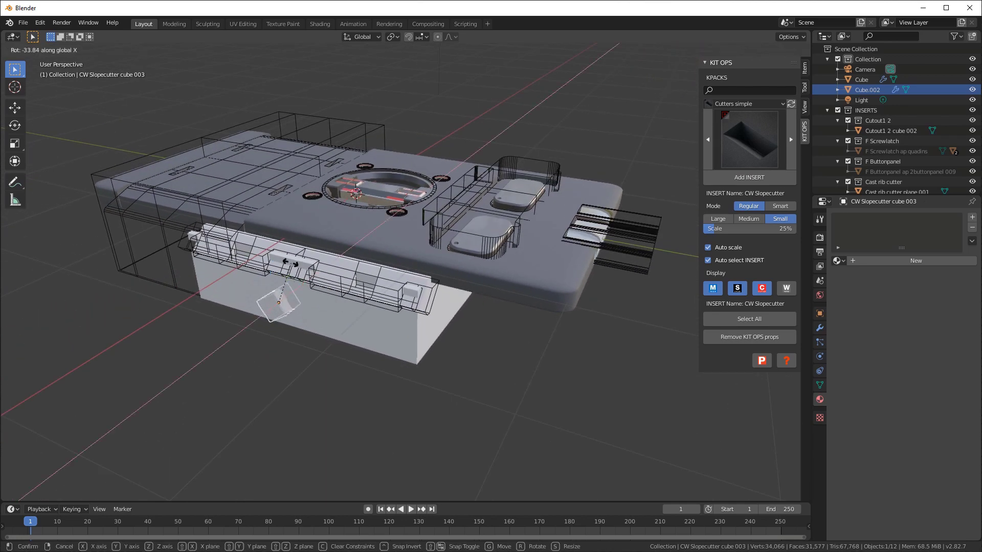
{"action": "left_click", "coordinate": [324, 367]}
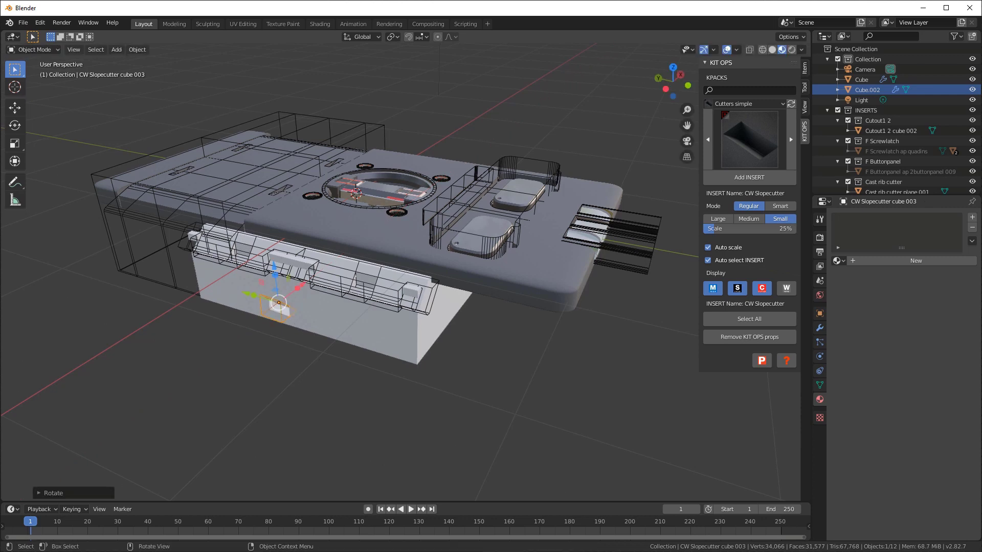
{"action": "left_click", "coordinate": [51, 493]}
{"action": "left_click", "coordinate": [149, 456]}
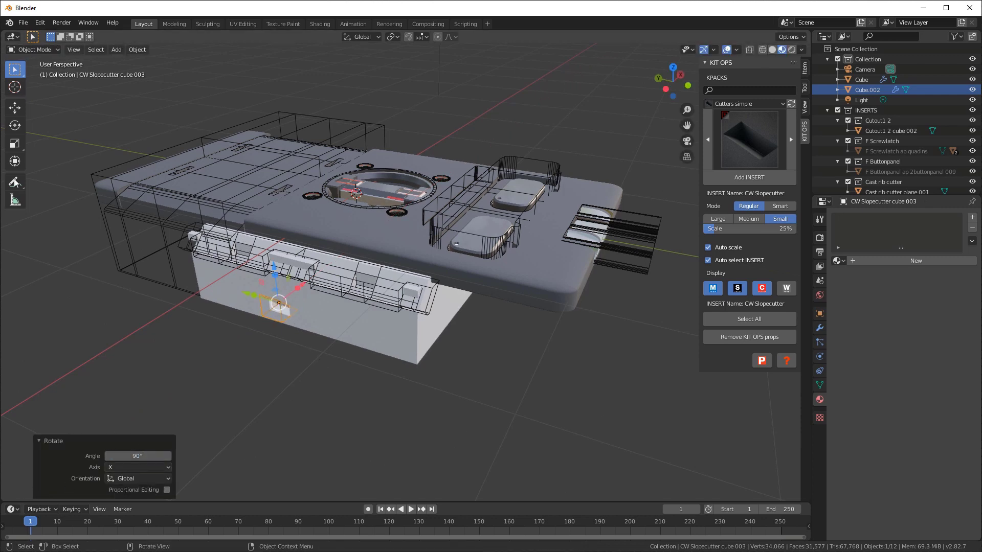
Enlarge the slope cutter by about 2.308 and stretch it about 5.599 times along Y to bevel the block's full lower outer edge.
{"action": "scroll", "coordinate": [216, 308], "scroll_direction": "up", "scroll_amount": 2}
{"action": "key", "text": "s"}
{"action": "left_click", "coordinate": [381, 394]}
{"action": "scroll", "coordinate": [307, 347], "scroll_direction": "up", "scroll_amount": 1}
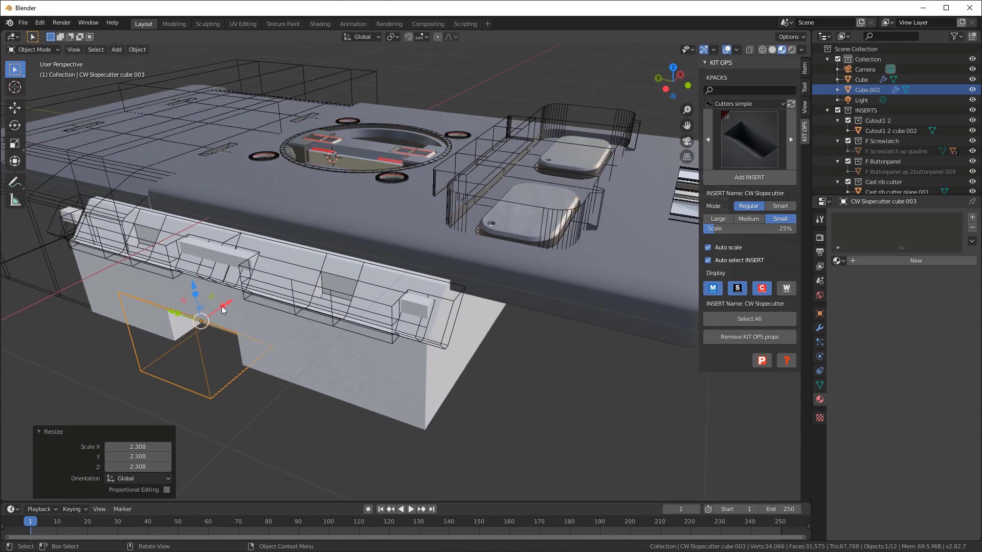
{"action": "left_click_drag", "start_coordinate": [222, 305], "coordinate": [77, 284]}
{"action": "mouse_move", "coordinate": [261, 318]}
{"action": "middle_mouse_down"}
{"action": "mouse_move", "coordinate": [262, 290]}
{"action": "mouse_move", "coordinate": [215, 293]}
{"action": "mouse_move", "coordinate": [215, 313]}
{"action": "mouse_move", "coordinate": [245, 318]}
{"action": "mouse_move", "coordinate": [263, 305]}
{"action": "middle_mouse_up"}
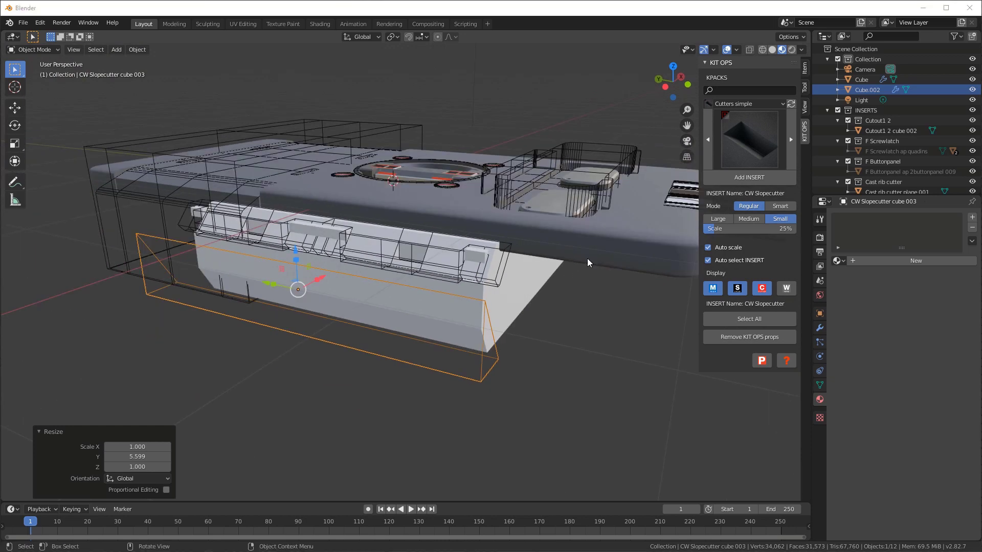
Place the ADV Cube7 3 insert from the Cutters medium KPACK on the block's wide end face.
{"action": "left_click", "coordinate": [734, 105]}
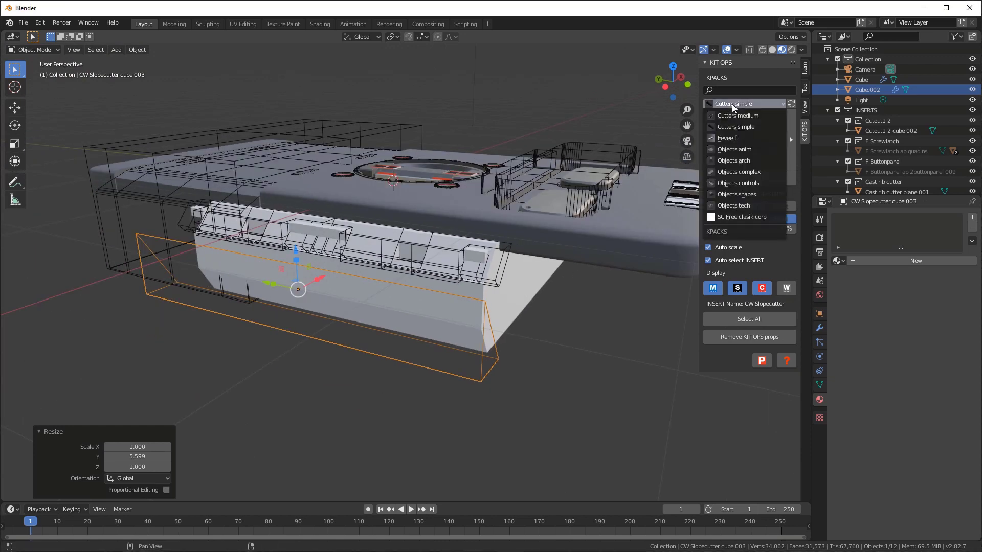
{"action": "left_click", "coordinate": [739, 116]}
{"action": "left_click", "coordinate": [748, 149]}
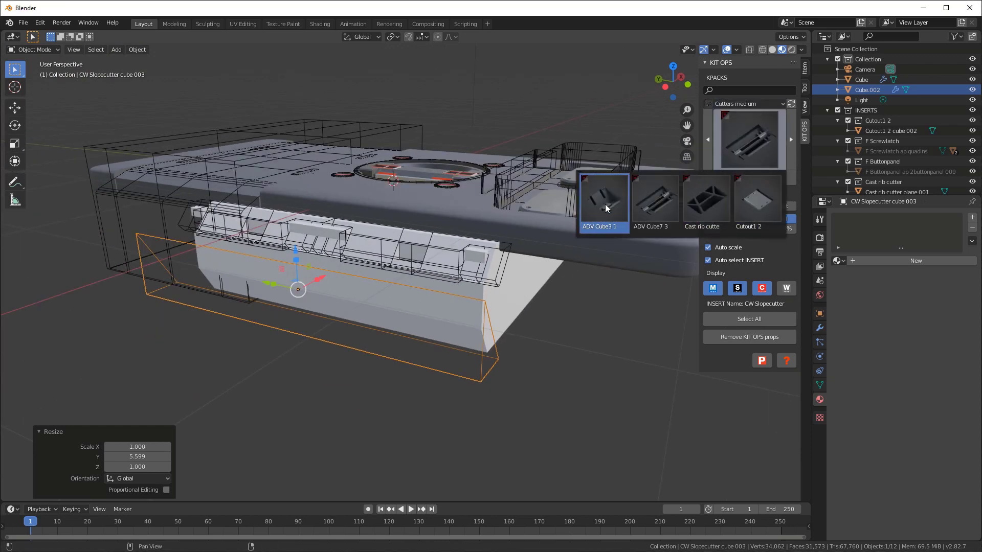
{"action": "left_click", "coordinate": [655, 193]}
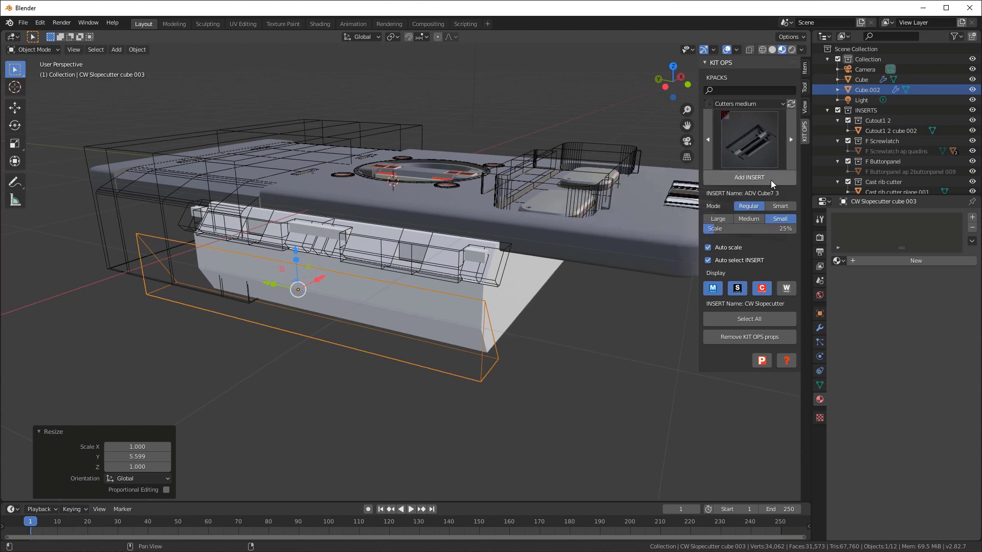
{"action": "middle_click_drag", "start_coordinate": [562, 194], "coordinate": [420, 203]}
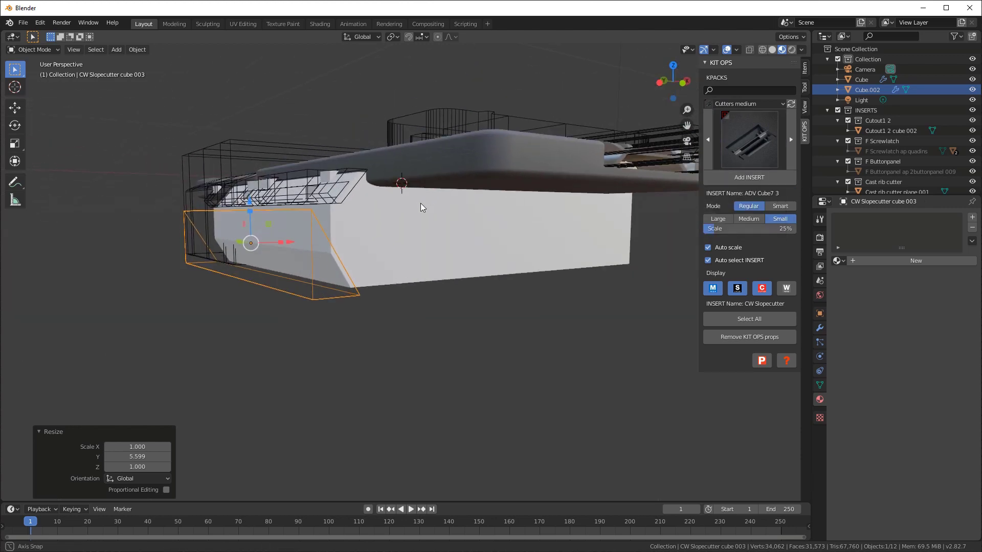
{"action": "left_click", "coordinate": [749, 178]}
{"action": "left_click", "coordinate": [442, 238]}
Set the ADV Cube7 3 insert's X location to 0 m.
{"action": "left_click", "coordinate": [760, 87]}
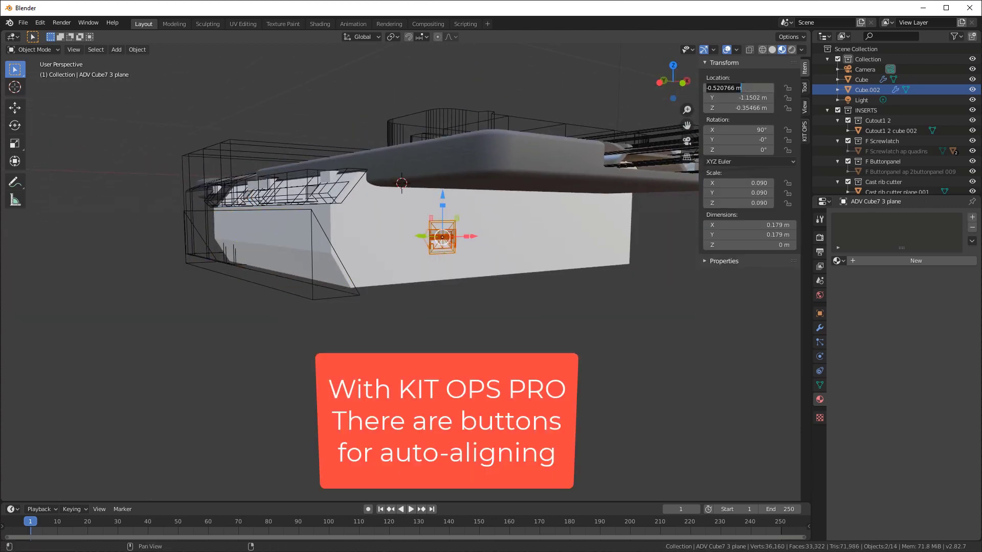
{"action": "type", "text": "0"}
{"action": "key", "text": "Return"}
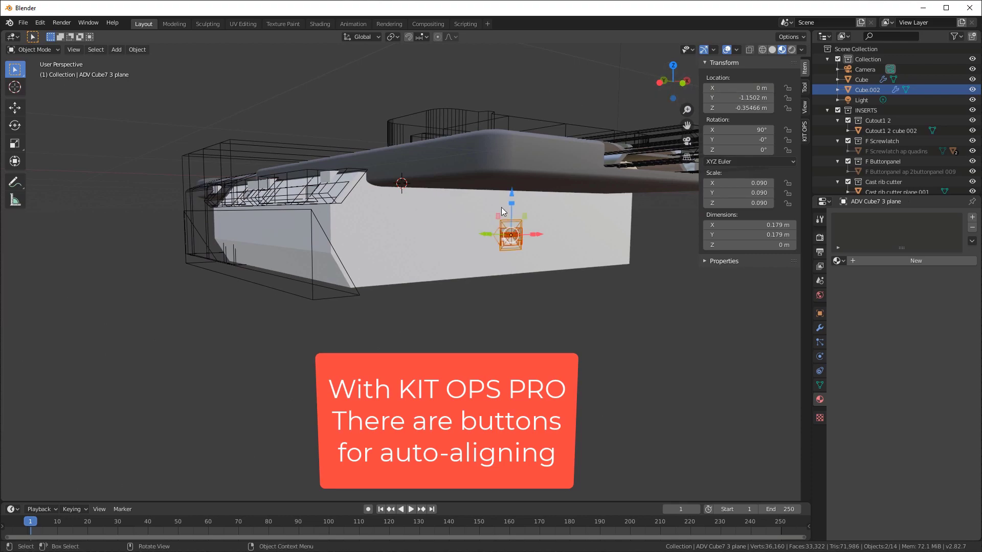
Enlarge the ADV Cube7 3 insert to a scale of about 0.465 and stretch it along X to about 1.231 across the end face.
{"action": "middle_click_drag", "start_coordinate": [512, 217], "coordinate": [515, 197]}
{"action": "key", "text": "s"}
{"action": "left_click", "coordinate": [703, 301]}
{"action": "middle_click_drag", "start_coordinate": [703, 301], "coordinate": [518, 240]}
{"action": "key", "text": "s"}
{"action": "key", "text": "x"}
{"action": "left_click", "coordinate": [562, 237]}
{"action": "middle_click_drag", "start_coordinate": [307, 178], "coordinate": [445, 277]}
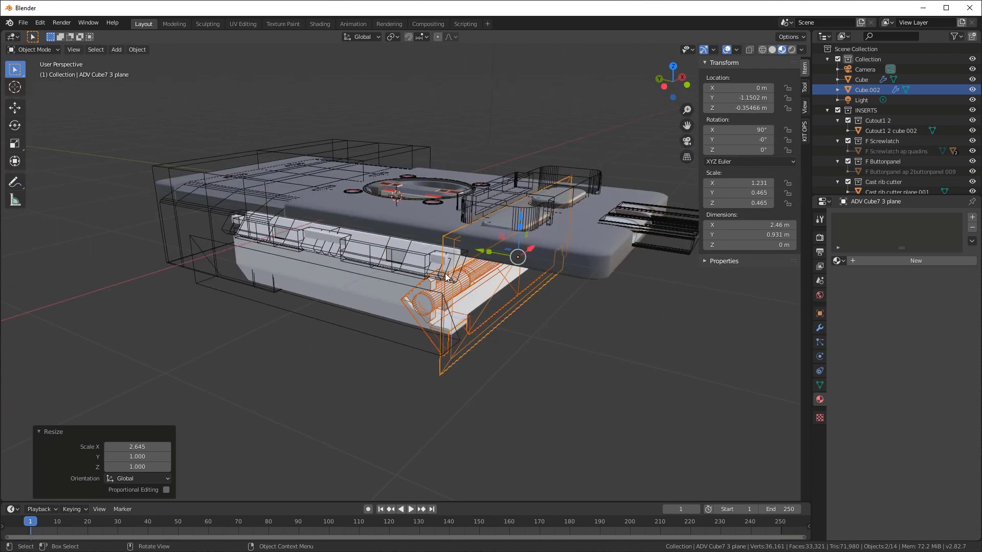
Place the SIM Cube1 1 insert from the Cutters simple KPACK near the end of the block's long side and enlarge it about 2.584 times.
{"action": "left_click", "coordinate": [802, 134]}
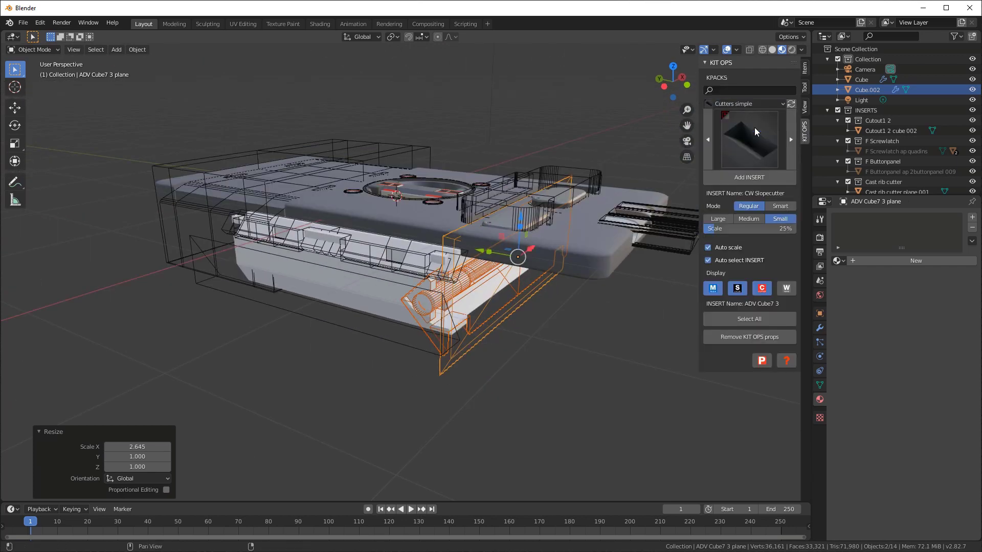
{"action": "left_click", "coordinate": [749, 138]}
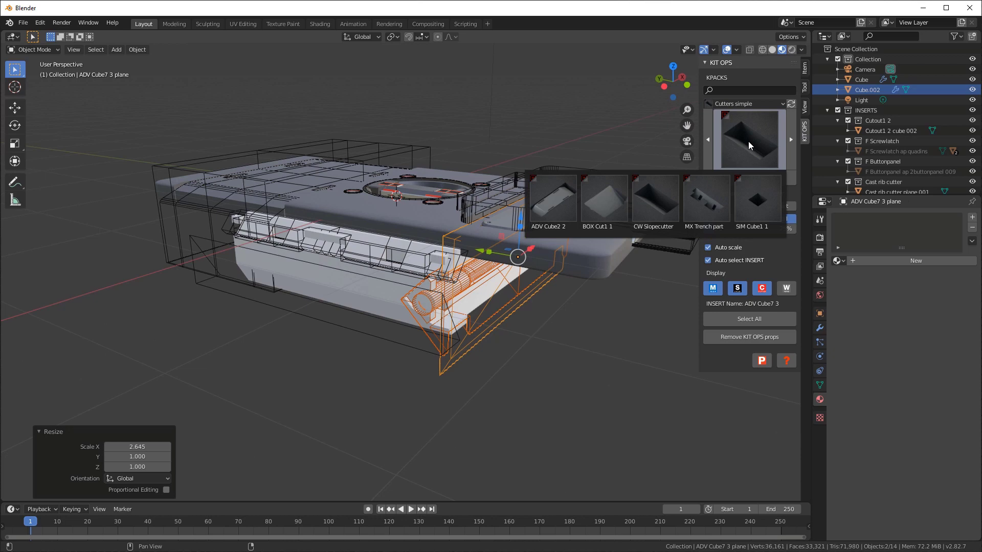
{"action": "left_click", "coordinate": [759, 201]}
{"action": "middle_click_drag", "start_coordinate": [303, 319], "coordinate": [409, 262]}
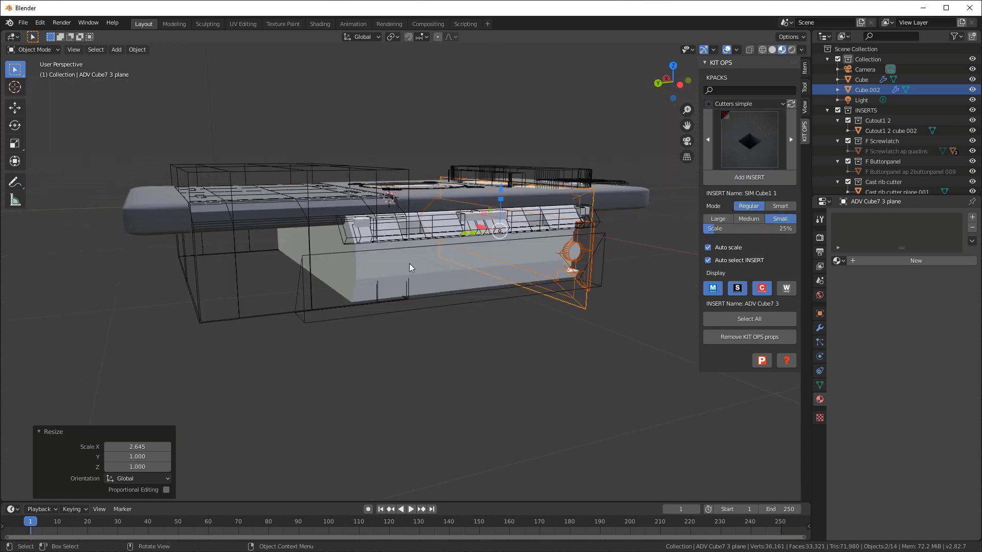
{"action": "scroll", "coordinate": [539, 244], "scroll_direction": "up", "scroll_amount": 2}
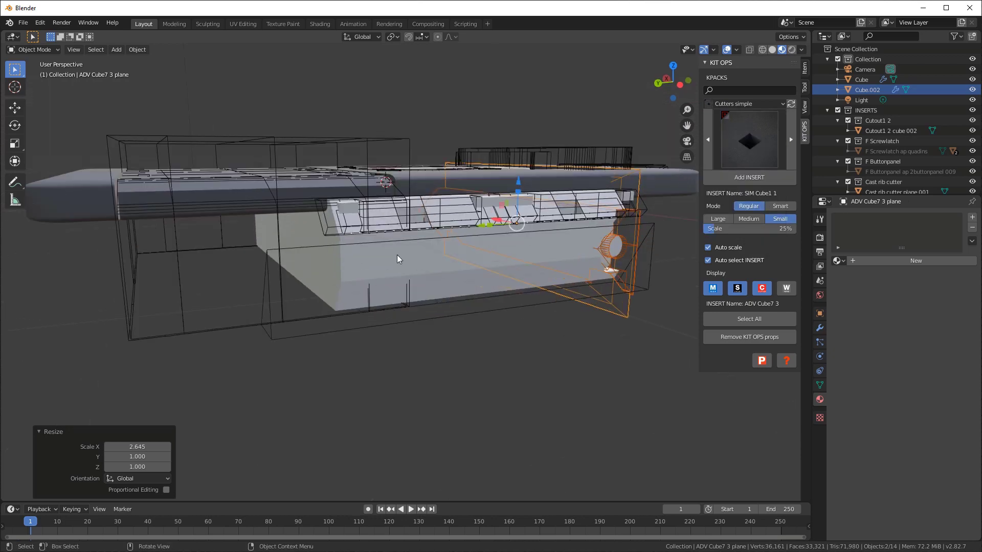
{"action": "left_click", "coordinate": [736, 178]}
{"action": "left_click", "coordinate": [576, 244]}
{"action": "key", "text": "s"}
{"action": "left_click", "coordinate": [603, 261]}
{"action": "middle_click_drag", "start_coordinate": [603, 261], "coordinate": [493, 243]}
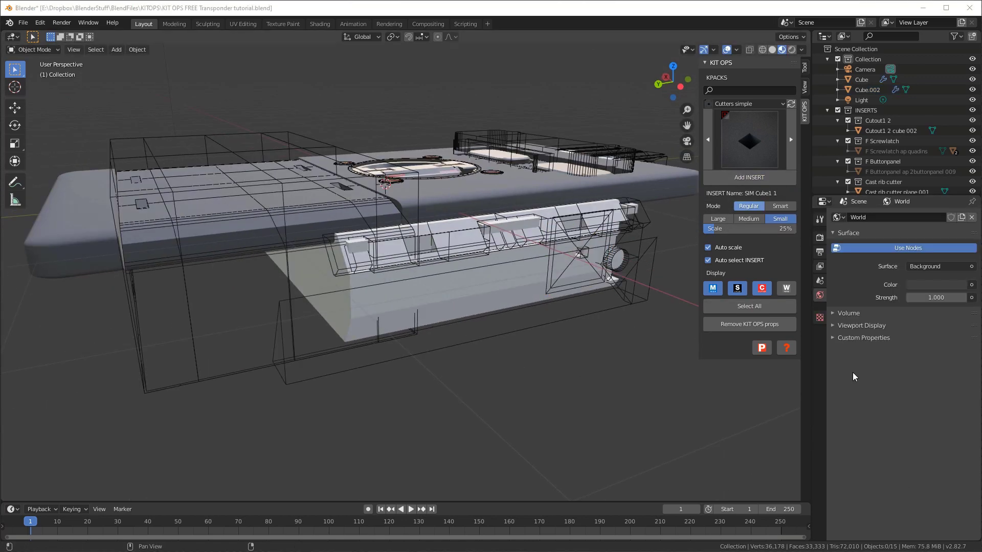
Add a second SIM Cube1 1 insert on the block's long side, shape it into a narrow vertical slot and lower it about 0.0645 m.
{"action": "left_click", "coordinate": [442, 276]}
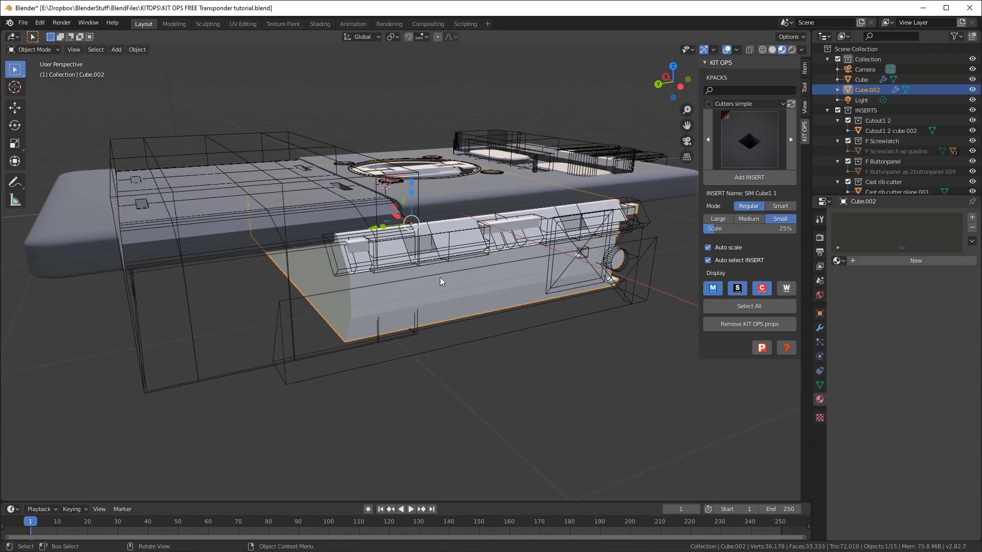
{"action": "left_click", "coordinate": [739, 177]}
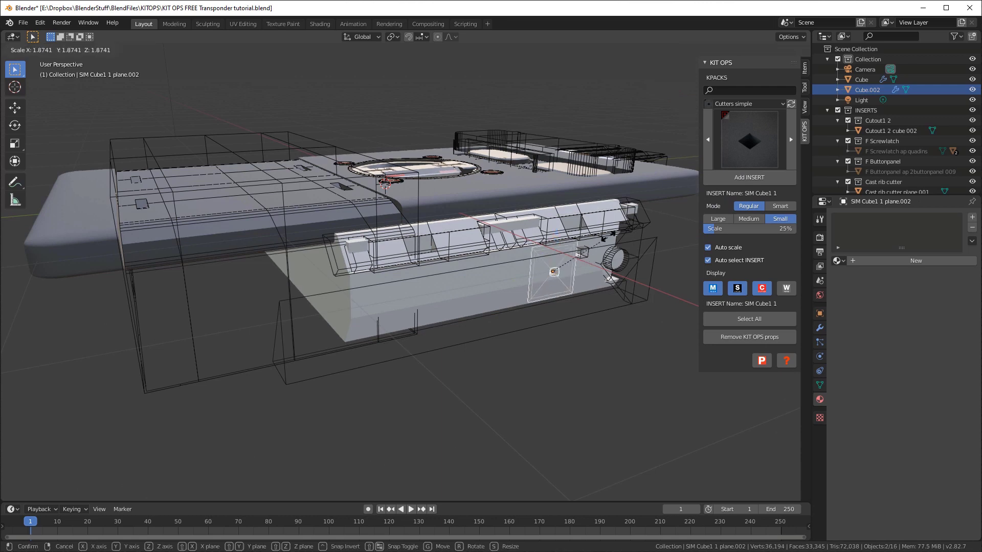
{"action": "left_click", "coordinate": [557, 116]}
{"action": "middle_click_drag", "start_coordinate": [481, 239], "coordinate": [444, 219]}
{"action": "left_click_drag", "start_coordinate": [416, 200], "coordinate": [416, 212]}
{"action": "scroll", "coordinate": [574, 236], "scroll_direction": "up", "scroll_amount": 2}
{"action": "middle_click_drag", "start_coordinate": [522, 229], "coordinate": [507, 266]}
{"action": "scroll", "coordinate": [563, 233], "scroll_direction": "down", "scroll_amount": 3}
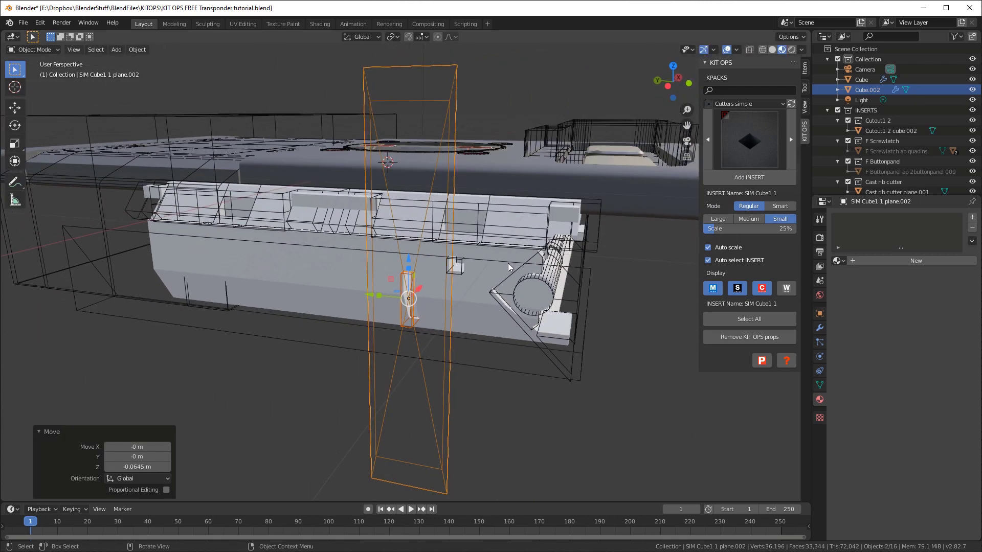
Move the slot cutter about -0.05 m along Y and -0.0692 m along Z onto the block's lower bevel.
{"action": "left_click_drag", "start_coordinate": [370, 293], "coordinate": [381, 294]}
{"action": "middle_click_drag", "start_coordinate": [427, 268], "coordinate": [468, 259]}
{"action": "scroll", "coordinate": [554, 268], "scroll_direction": "up", "scroll_amount": 2}
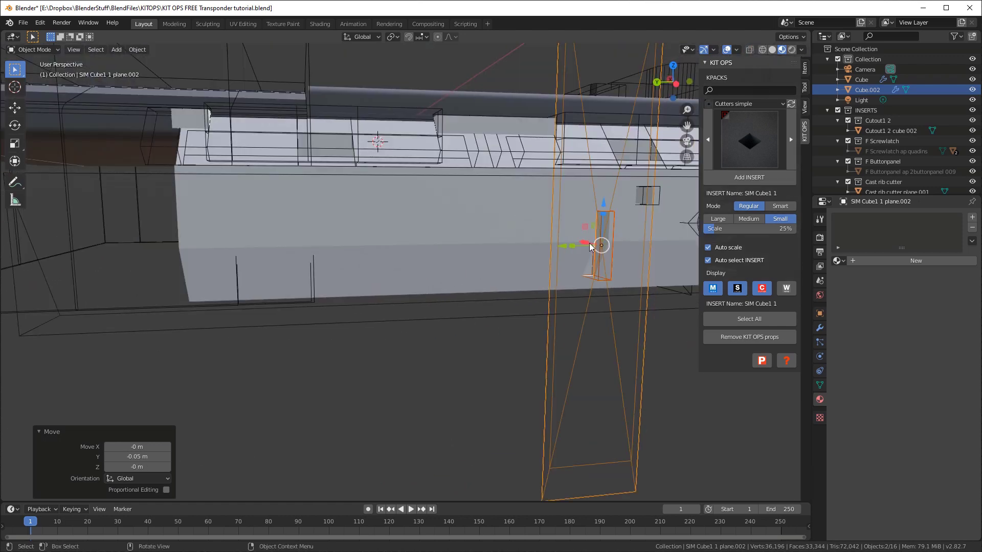
{"action": "left_click_drag", "start_coordinate": [603, 203], "coordinate": [556, 244]}
{"action": "middle_click_drag", "start_coordinate": [557, 245], "coordinate": [397, 277]}
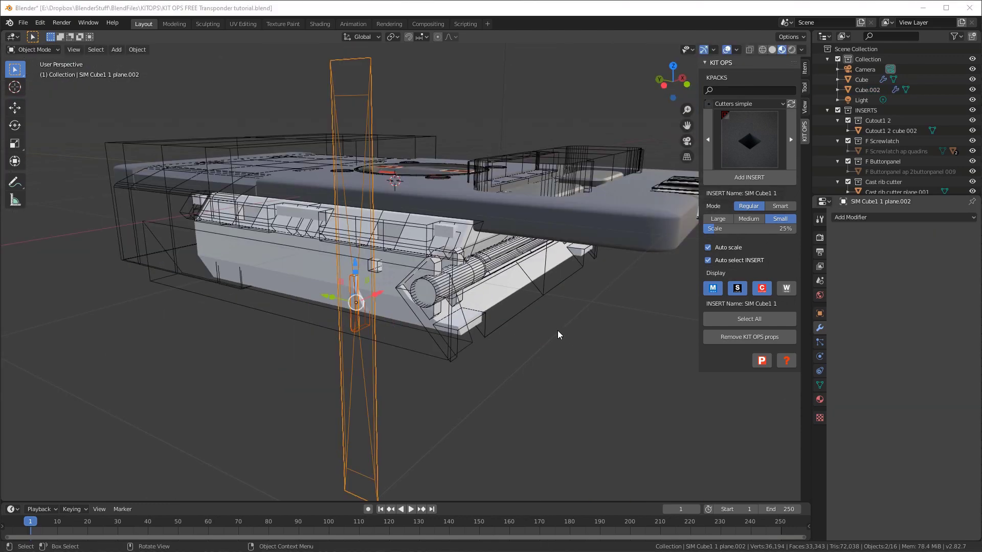
Disable Auto select INSERT and select only the slot insert's inner cutter cube.
{"action": "mouse_move", "coordinate": [557, 331]}
{"action": "middle_mouse_down"}
{"action": "mouse_move", "coordinate": [526, 323]}
{"action": "mouse_move", "coordinate": [604, 333]}
{"action": "mouse_move", "coordinate": [565, 332]}
{"action": "middle_mouse_up"}
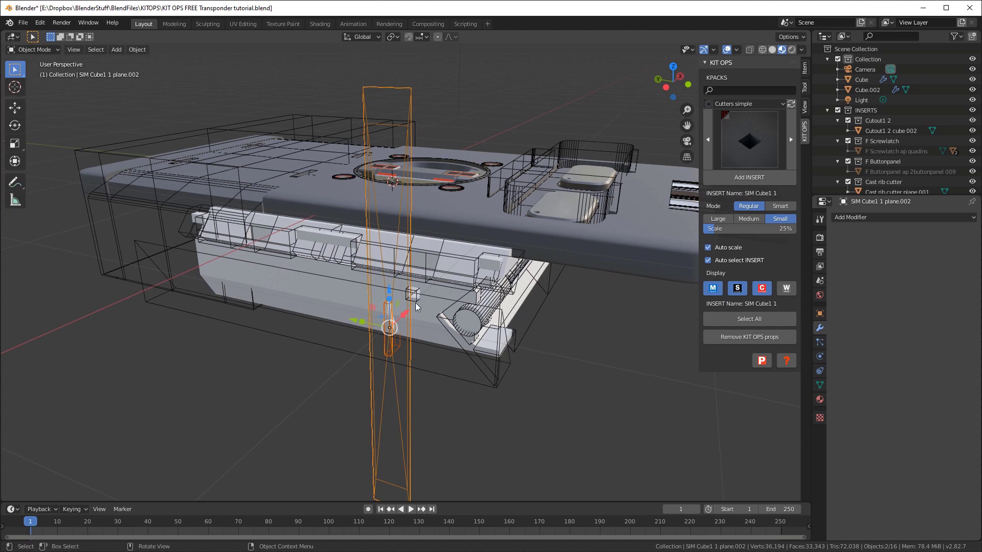
{"action": "left_click", "coordinate": [707, 261]}
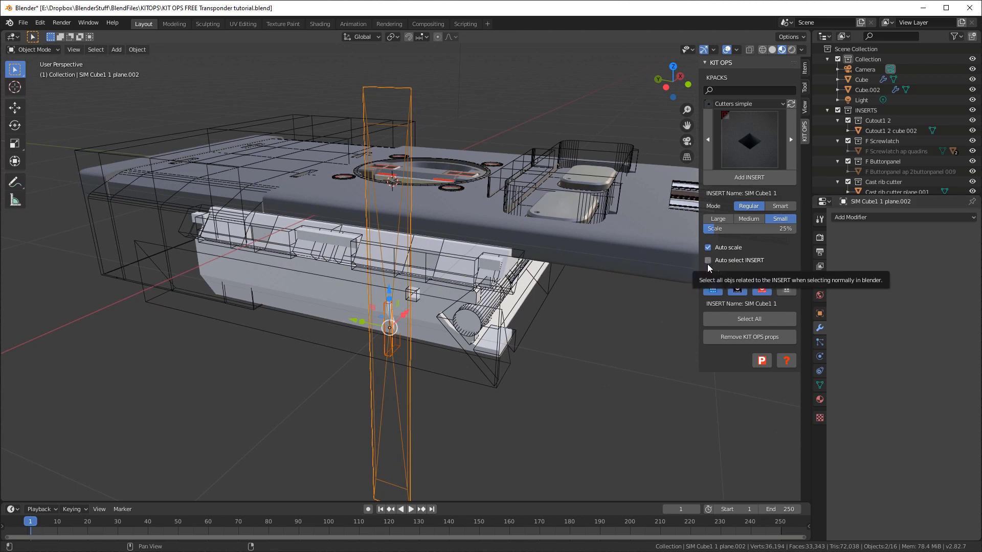
{"action": "scroll", "coordinate": [373, 358], "scroll_direction": "up", "scroll_amount": 2}
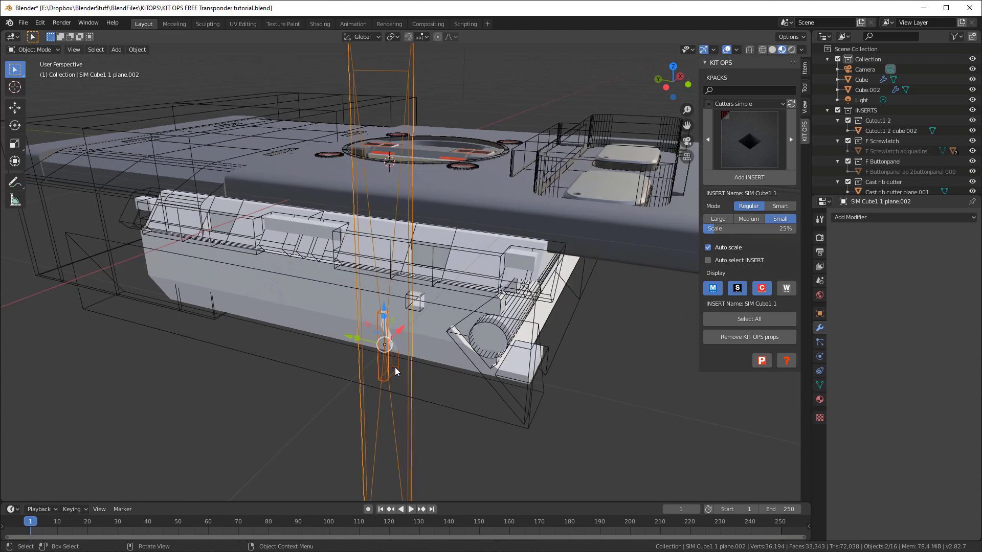
{"action": "left_click", "coordinate": [395, 367]}
{"action": "middle_click_drag", "start_coordinate": [436, 323], "coordinate": [491, 287]}
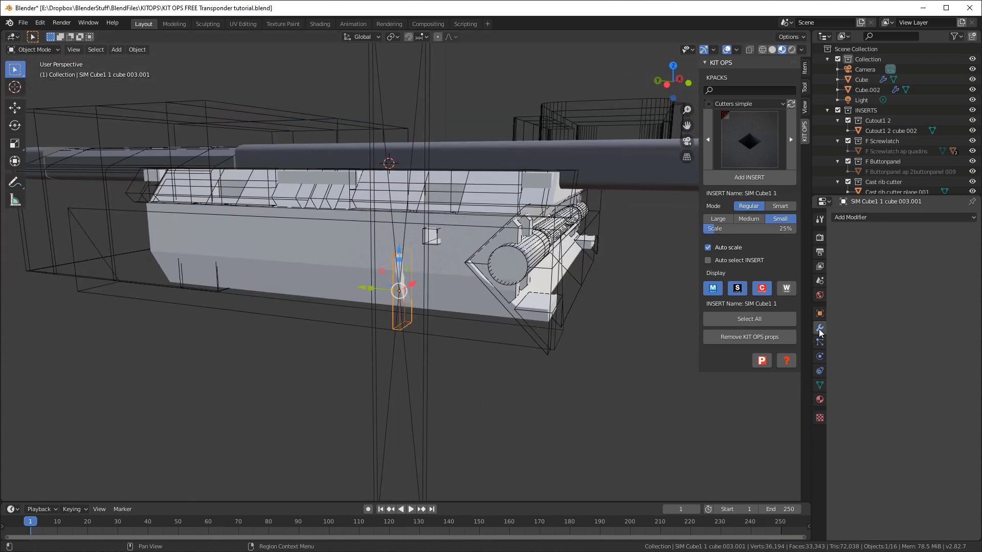
Add an Array modifier to the slot cutter cube with a count of 5 and a relative X offset of -2.600.
{"action": "left_click", "coordinate": [856, 216]}
{"action": "left_click", "coordinate": [862, 229]}
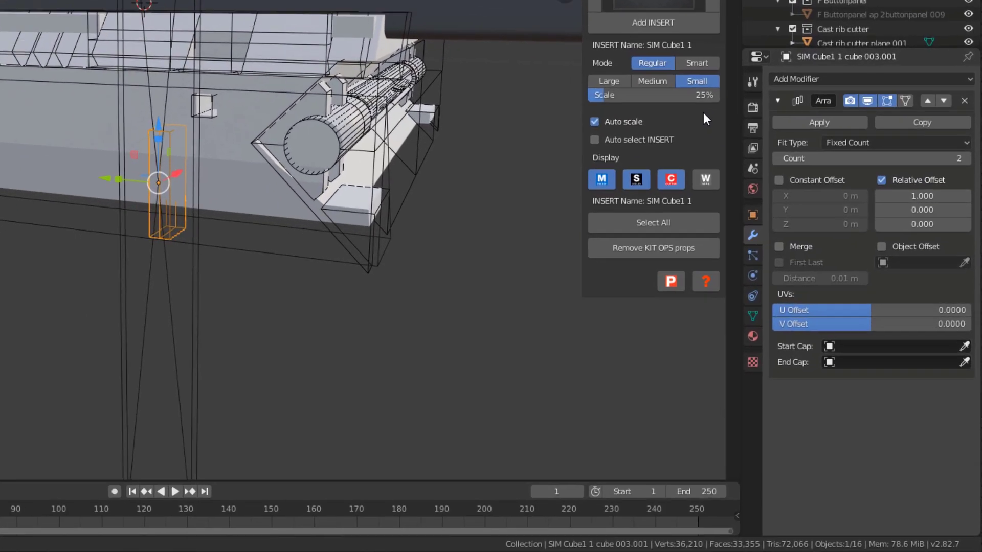
{"action": "left_click_drag", "start_coordinate": [922, 196], "coordinate": [880, 178]}
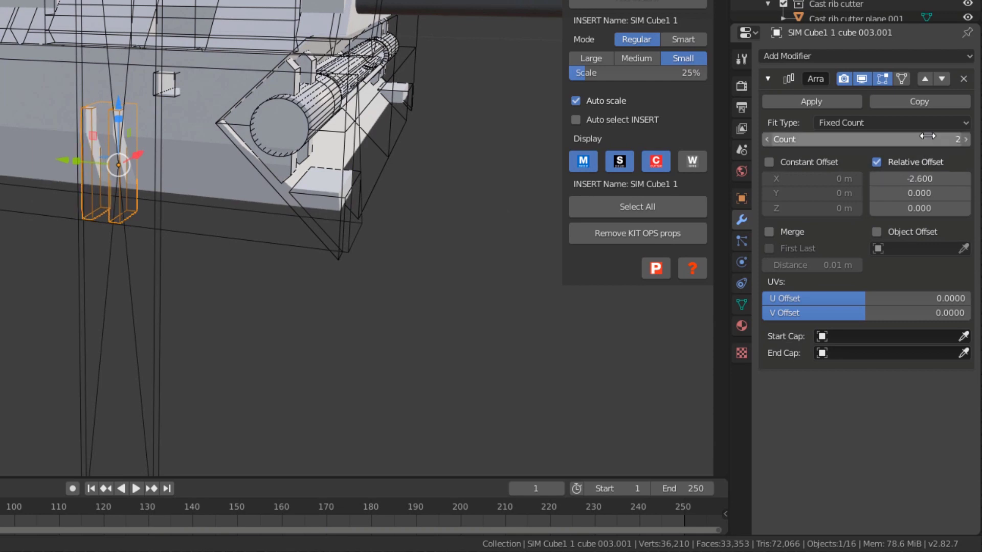
{"action": "mouse_move", "coordinate": [864, 139]}
{"action": "left_mouse_down"}
{"action": "mouse_move", "coordinate": [900, 139]}
{"action": "mouse_move", "coordinate": [880, 139]}
{"action": "left_mouse_up"}
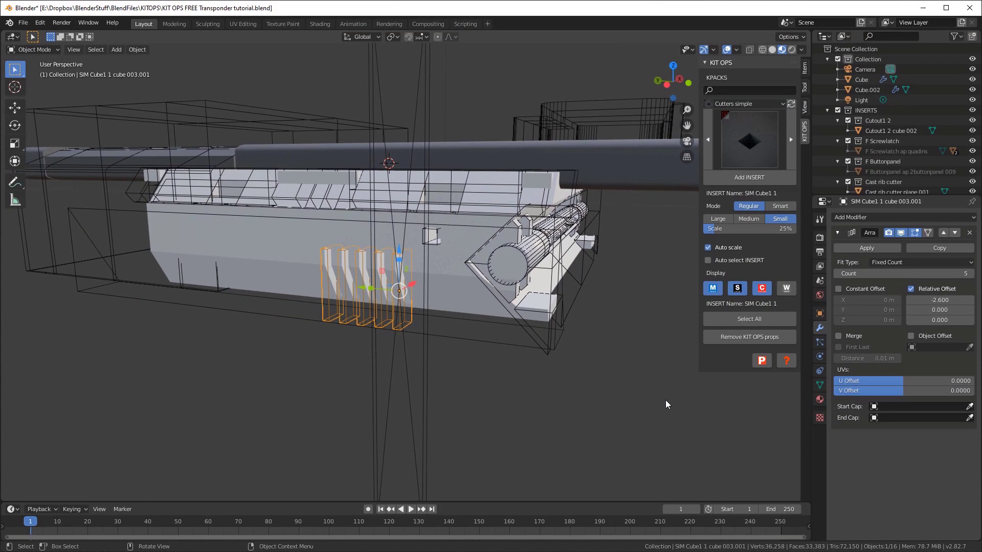
Re-enable Auto select INSERT and deselect the slot insert.
{"action": "left_click", "coordinate": [708, 260]}
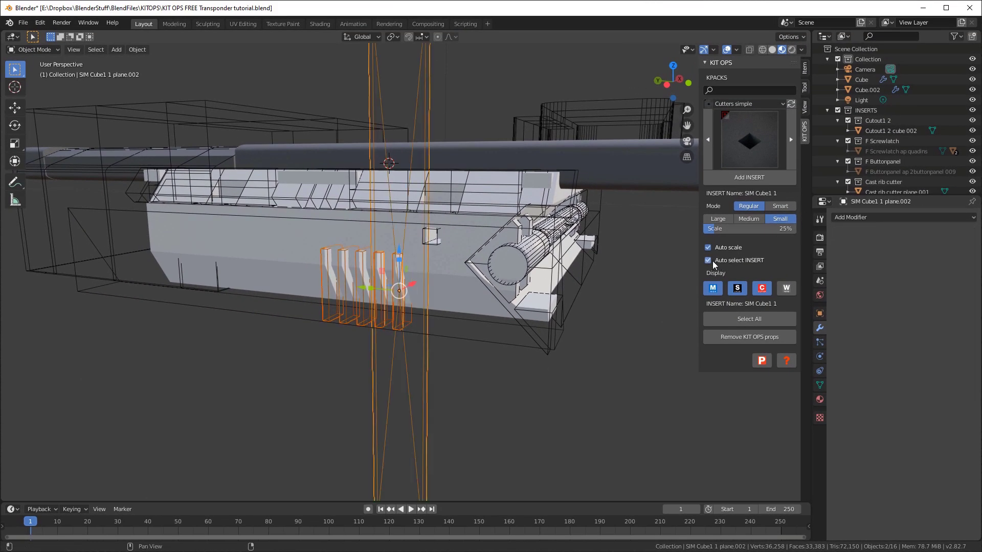
{"action": "scroll", "coordinate": [517, 248], "scroll_direction": "down", "scroll_amount": 2}
{"action": "left_click", "coordinate": [585, 281]}
{"action": "middle_click_drag", "start_coordinate": [584, 281], "coordinate": [401, 288]}
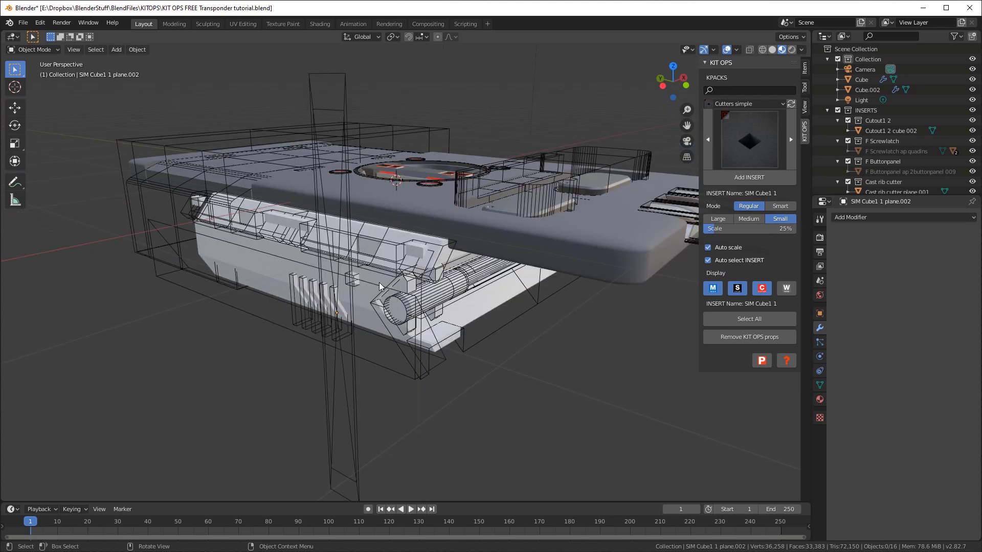
Save the file and convert the lower block's cutter modifiers into real geometry with Visual Geometry to Mesh.
{"action": "left_click", "coordinate": [256, 259]}
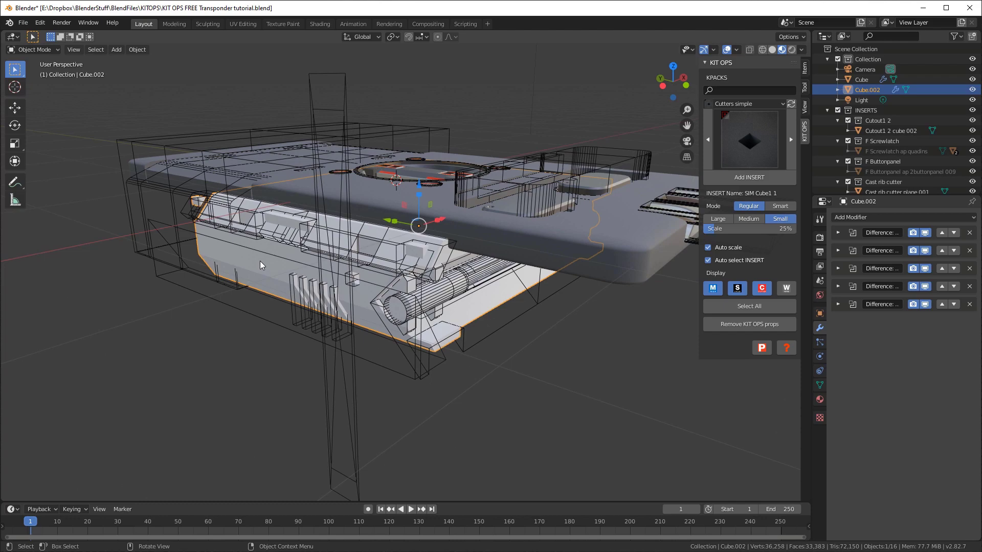
{"action": "middle_click_drag", "start_coordinate": [259, 260], "coordinate": [473, 198]}
{"action": "middle_click_drag", "start_coordinate": [379, 162], "coordinate": [482, 180]}
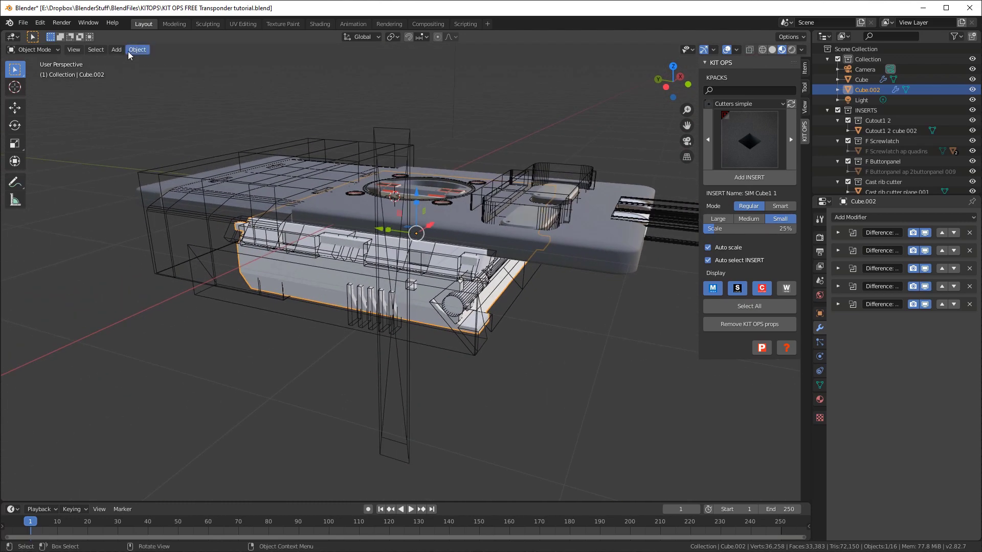
{"action": "left_click", "coordinate": [142, 49]}
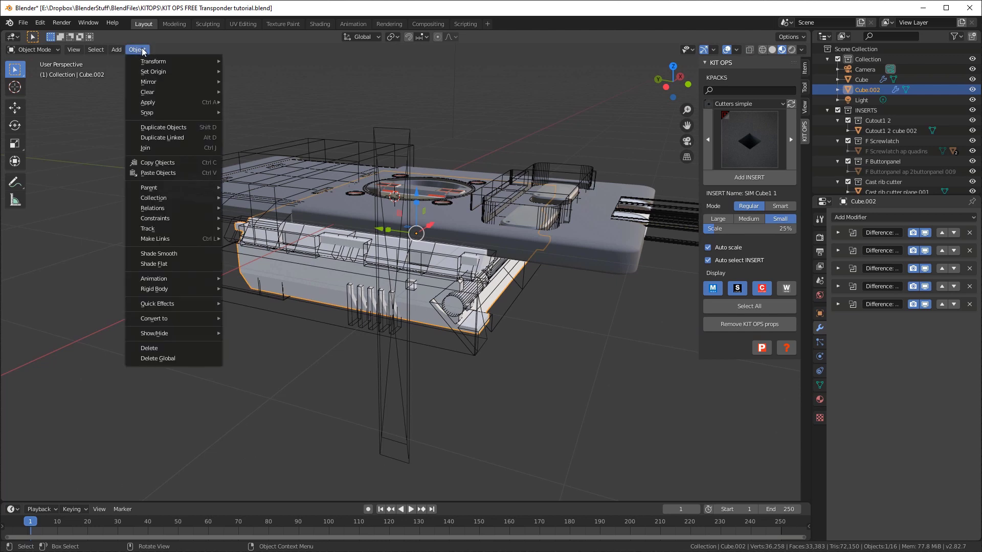
{"action": "key", "text": "ctrl+s"}
{"action": "mouse_move", "coordinate": [159, 100]}
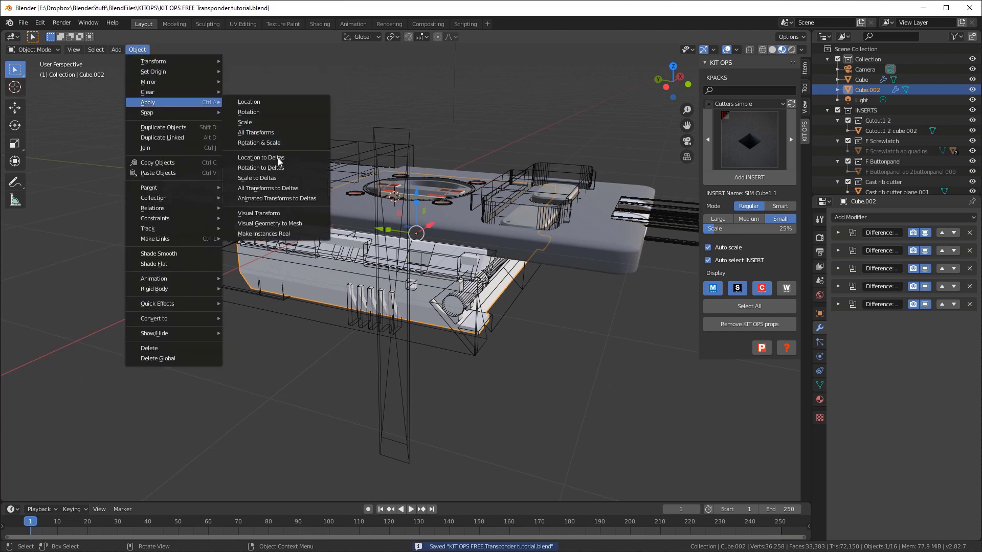
{"action": "left_click", "coordinate": [277, 225]}
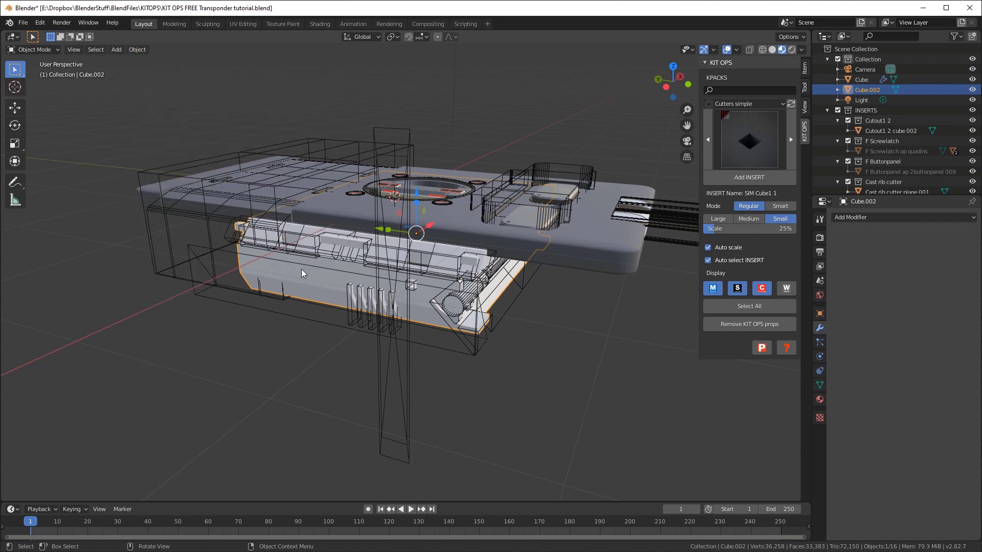
Isolate the block in local view and assign it the existing aluminum material.
{"action": "key", "text": "KP_Divide"}
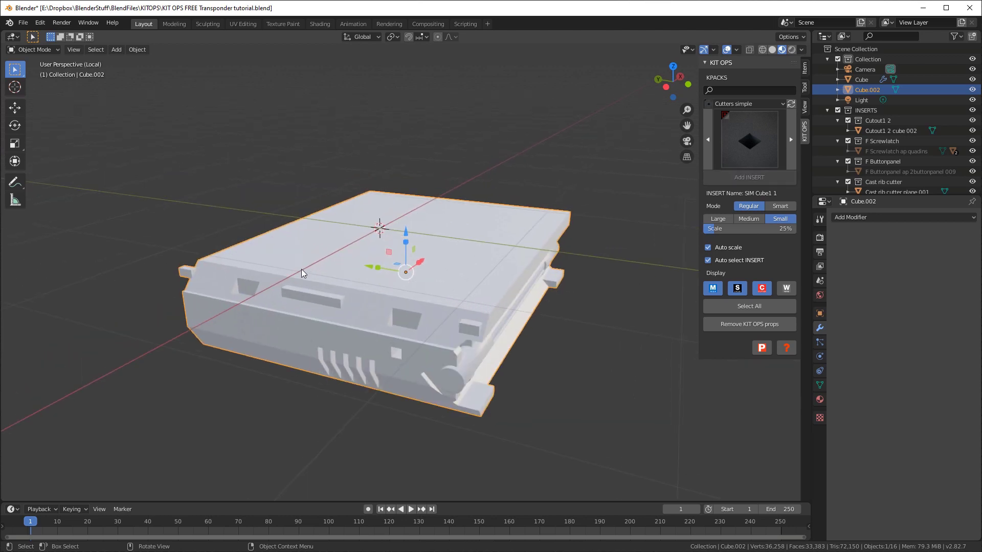
{"action": "left_click", "coordinate": [819, 399]}
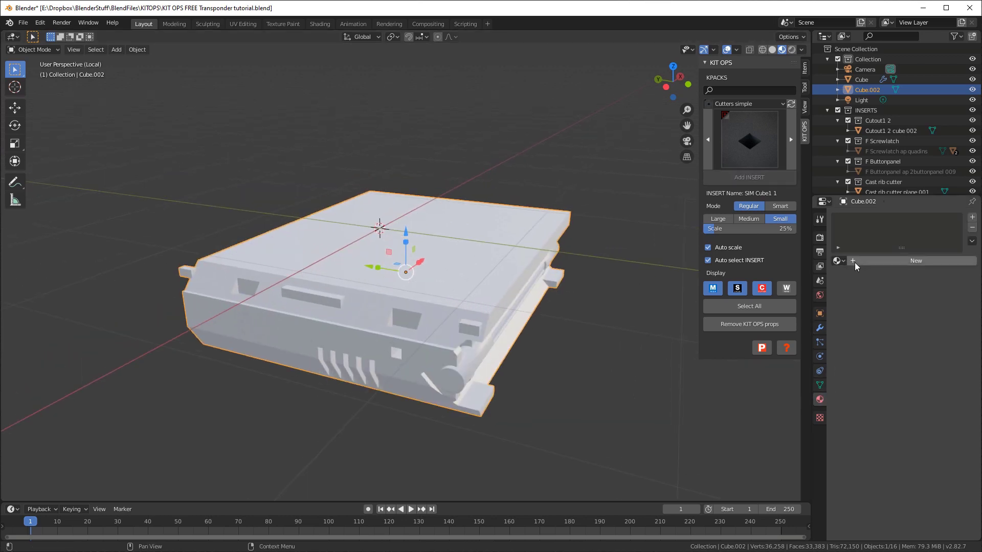
{"action": "left_click", "coordinate": [836, 260]}
{"action": "left_click", "coordinate": [850, 276]}
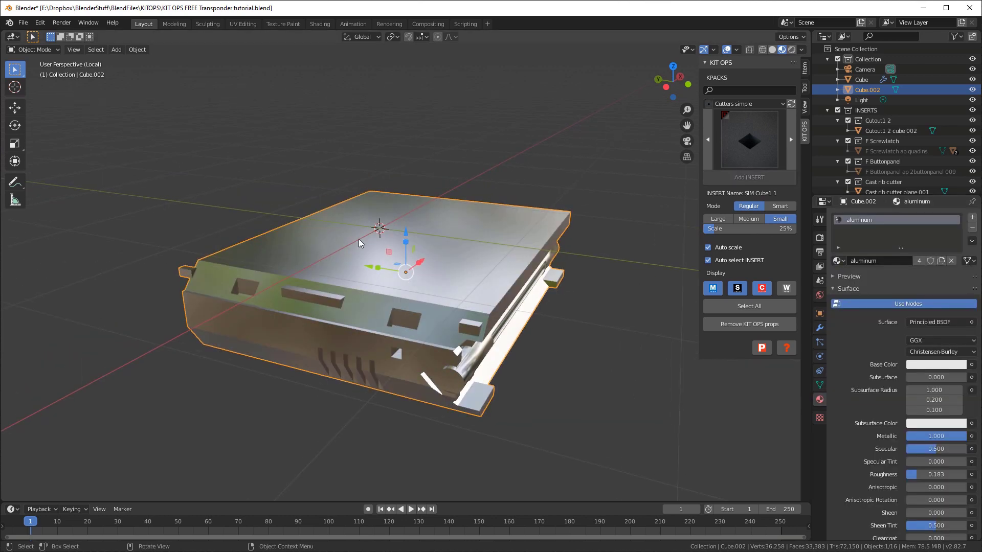
Select all faces of the block in Edit Mode and symmetrize the mesh from -X to +X.
{"action": "middle_click_drag", "start_coordinate": [358, 238], "coordinate": [422, 240]}
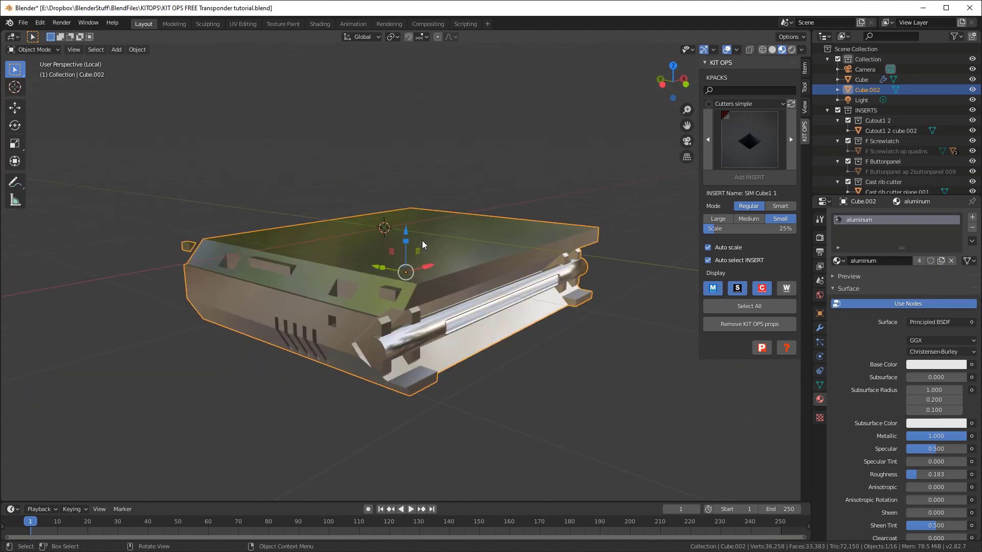
{"action": "key", "text": "Tab"}
{"action": "middle_click_drag", "start_coordinate": [463, 215], "coordinate": [472, 217]}
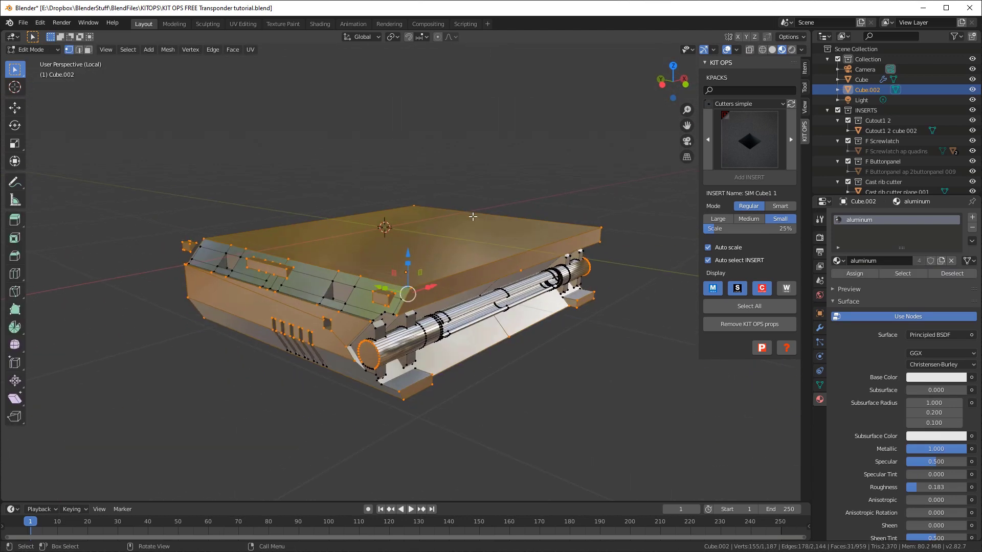
{"action": "key", "text": "3"}
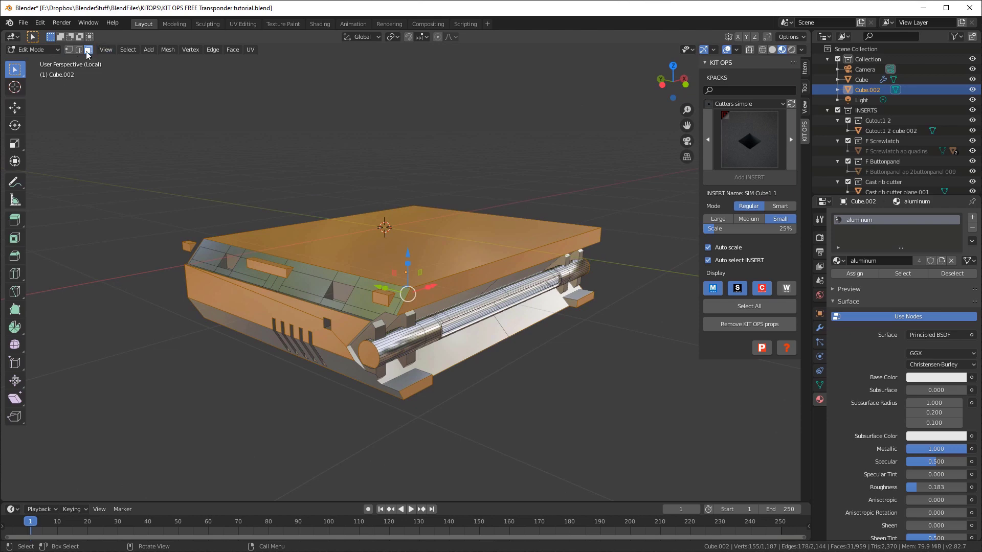
{"action": "middle_click_drag", "start_coordinate": [399, 214], "coordinate": [445, 213]}
{"action": "key", "text": "a"}
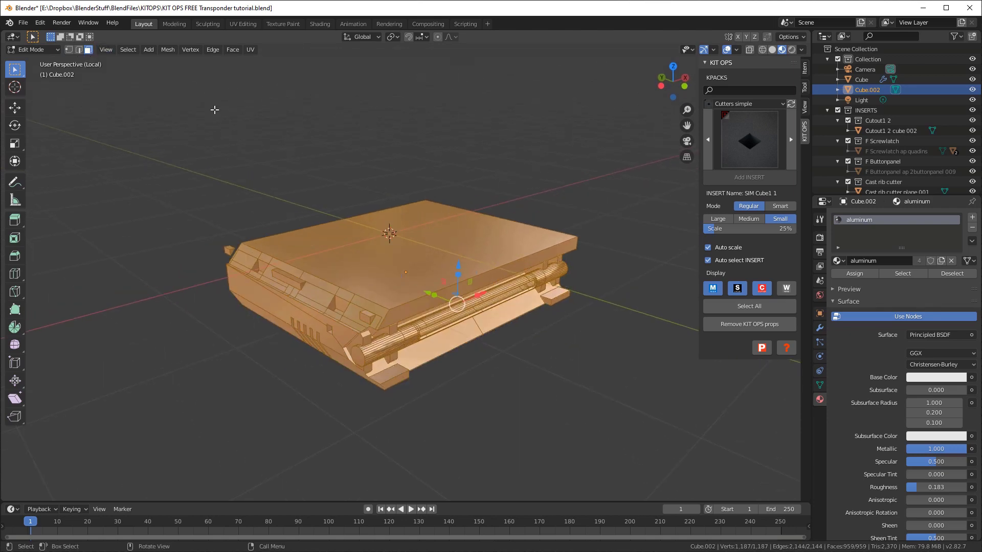
{"action": "left_click", "coordinate": [167, 50]}
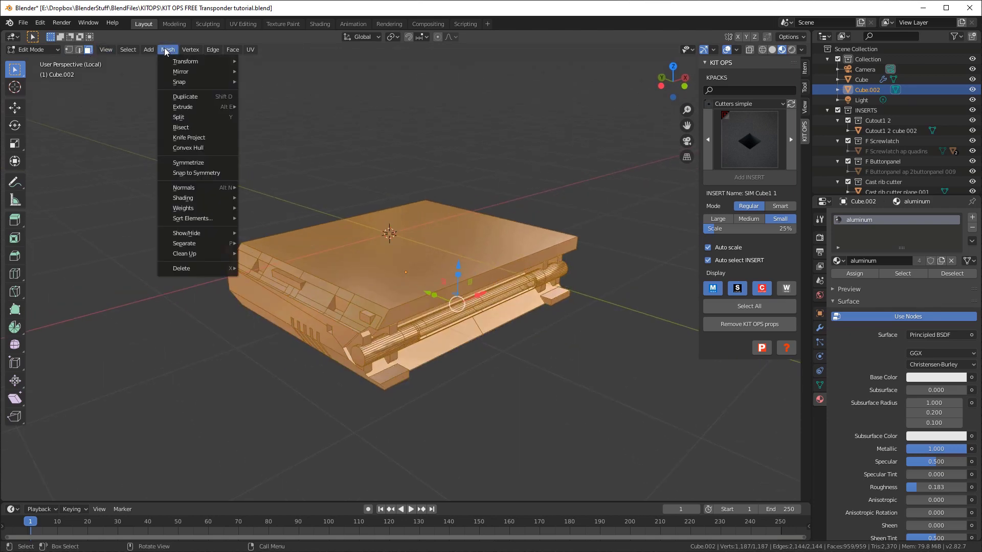
{"action": "left_click", "coordinate": [185, 161]}
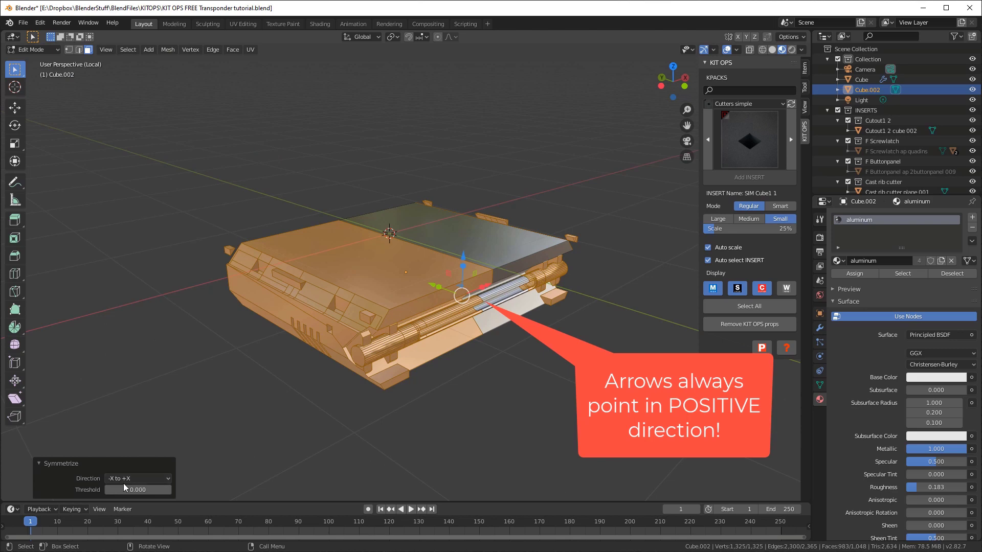
Select the whole block mesh again and symmetrize it with the direction -Y to +Y.
{"action": "middle_click_drag", "start_coordinate": [424, 225], "coordinate": [483, 263]}
{"action": "key", "text": "a"}
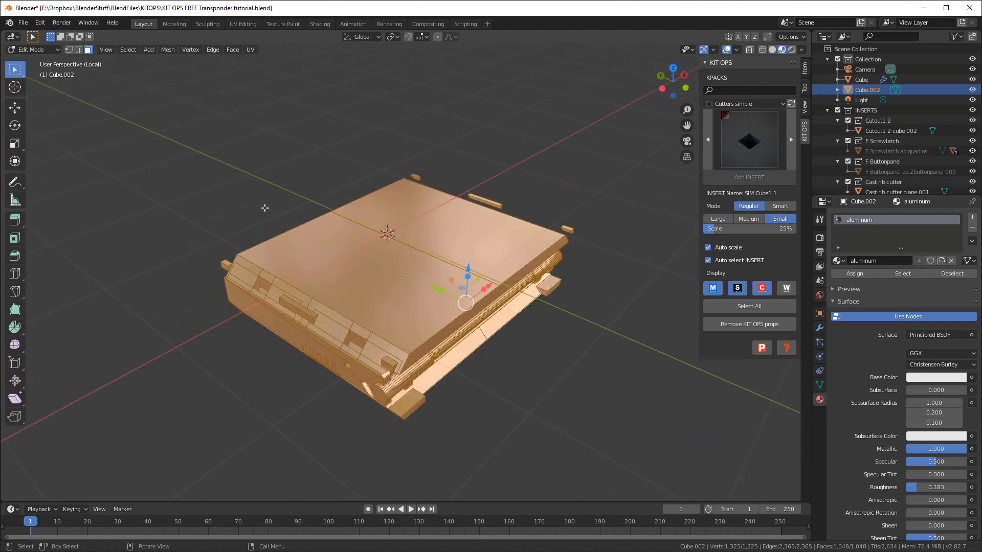
{"action": "mouse_move", "coordinate": [390, 228]}
{"action": "middle_mouse_down"}
{"action": "mouse_move", "coordinate": [397, 221]}
{"action": "mouse_move", "coordinate": [384, 231]}
{"action": "middle_mouse_up"}
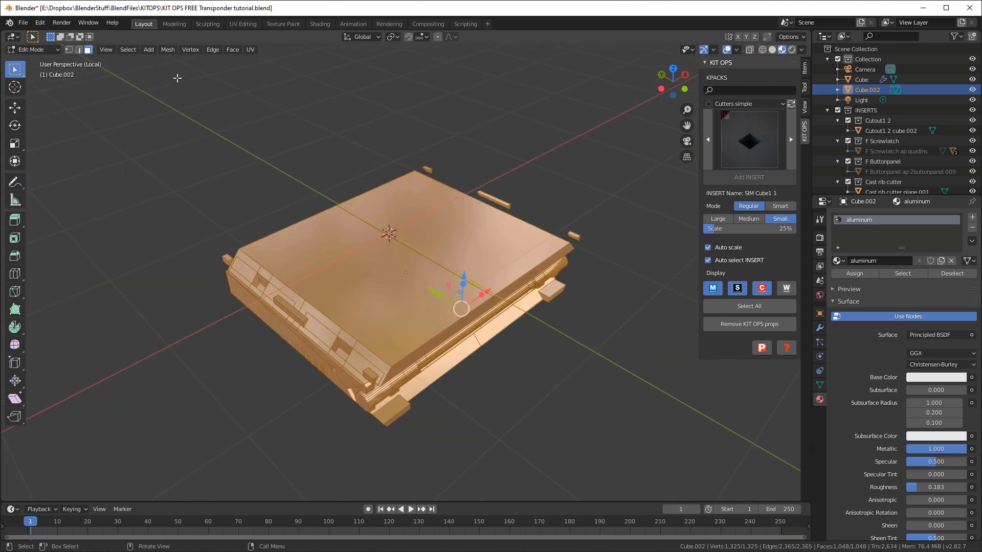
{"action": "left_click", "coordinate": [165, 51]}
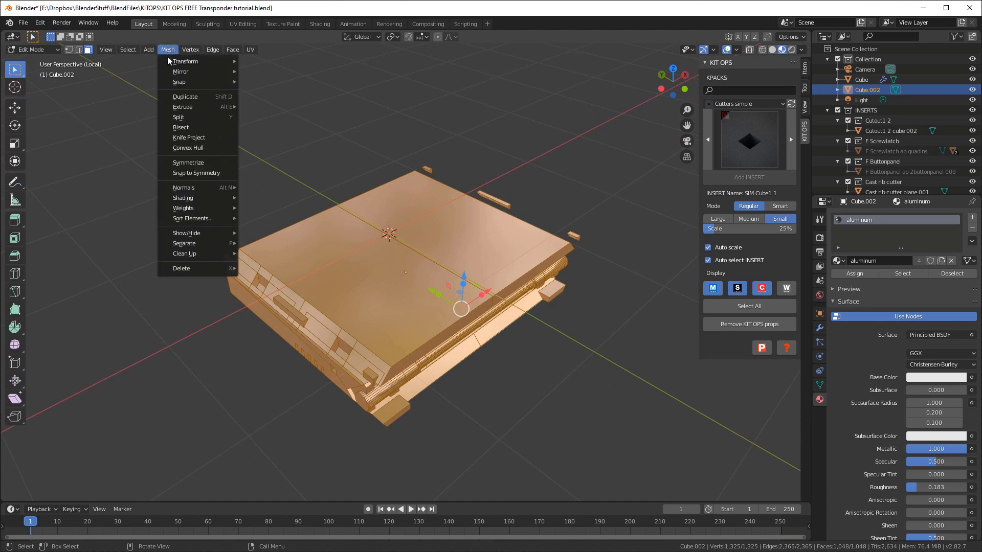
{"action": "left_click", "coordinate": [180, 162]}
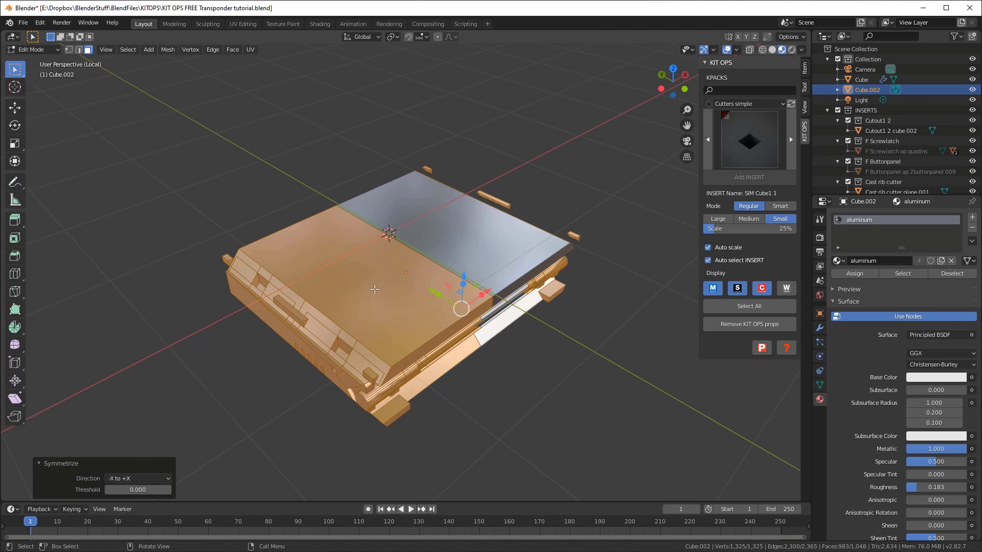
{"action": "middle_click_drag", "start_coordinate": [374, 289], "coordinate": [370, 313]}
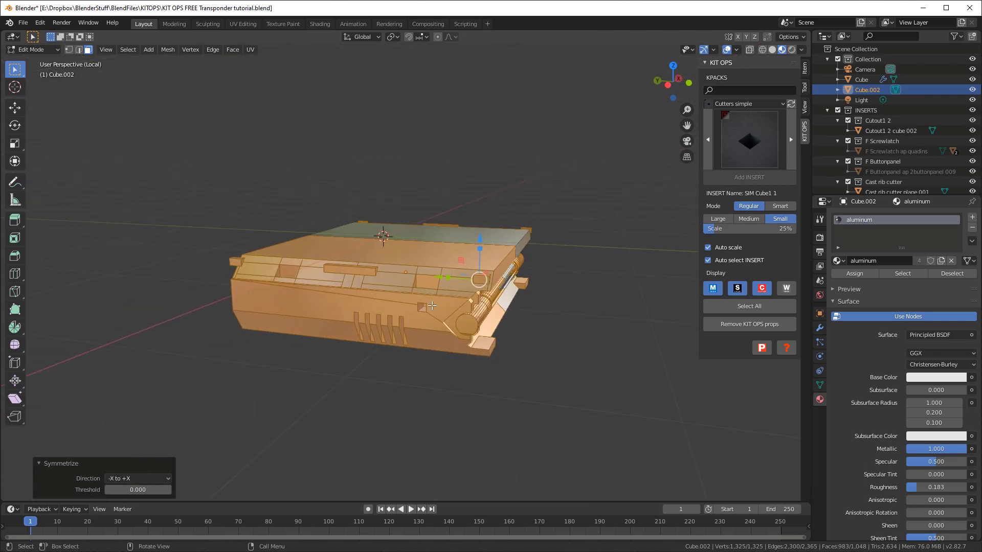
{"action": "middle_click_drag", "start_coordinate": [414, 236], "coordinate": [446, 303]}
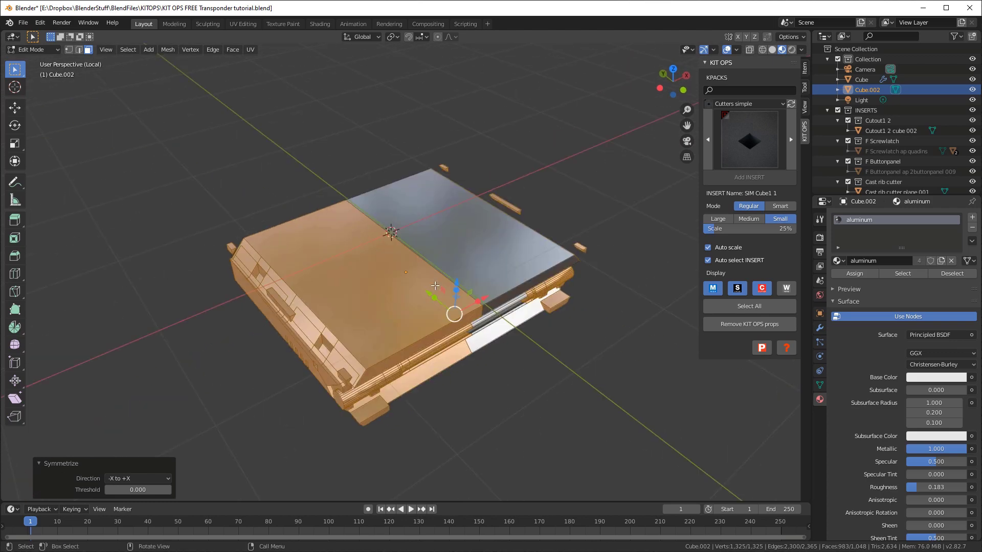
{"action": "left_click", "coordinate": [139, 478]}
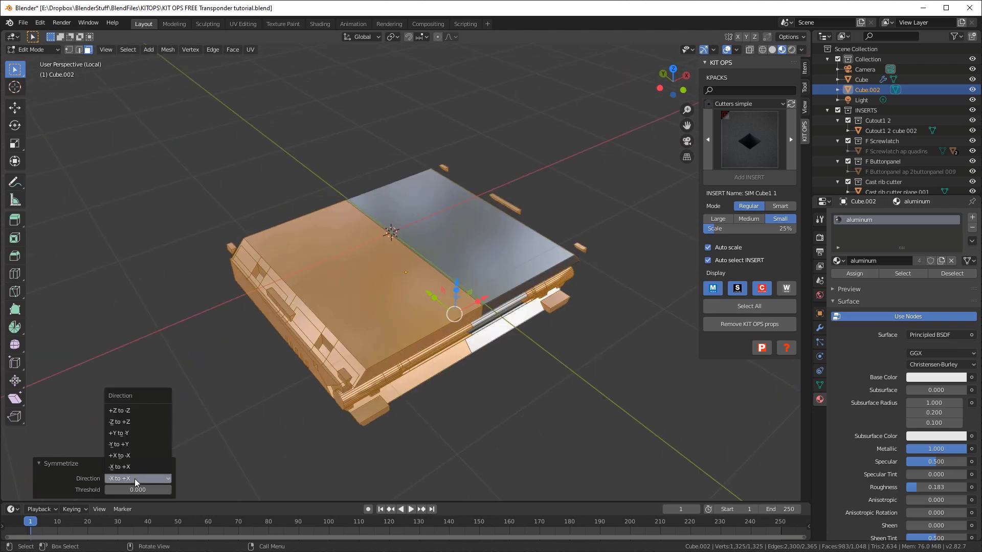
{"action": "left_click", "coordinate": [130, 444]}
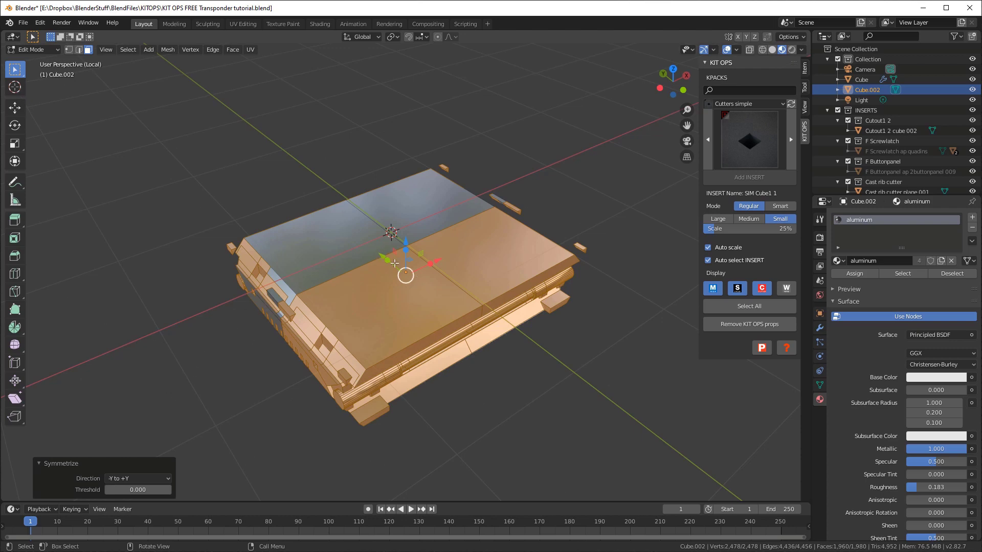
Return the block to Object Mode and leave local view.
{"action": "middle_click_drag", "start_coordinate": [394, 263], "coordinate": [420, 253]}
{"action": "key", "text": "Tab"}
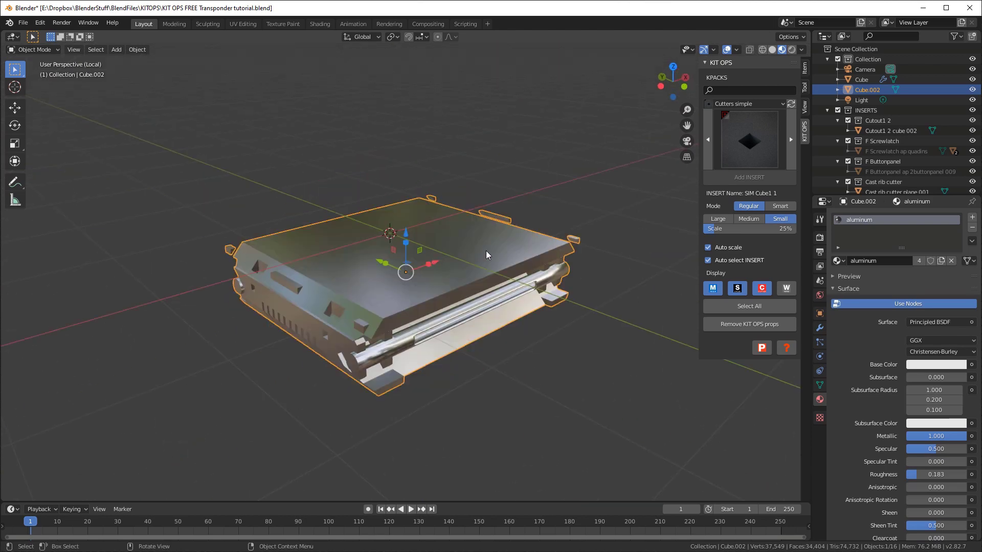
{"action": "key", "text": "KP_Divide"}
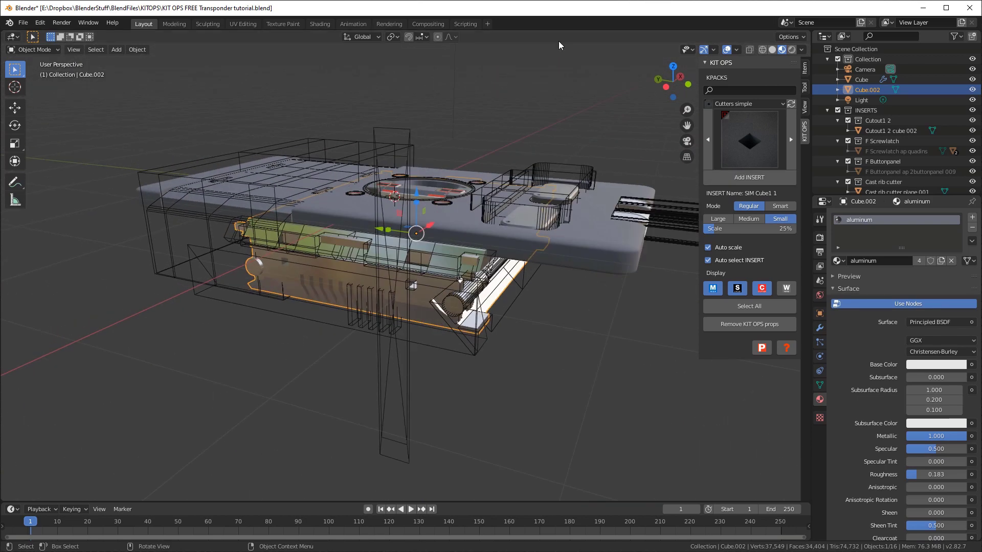
Hide the viewport overlays and examine the slab together with the symmetrized block.
{"action": "middle_click_drag", "start_coordinate": [503, 189], "coordinate": [486, 212]}
{"action": "left_click", "coordinate": [726, 50]}
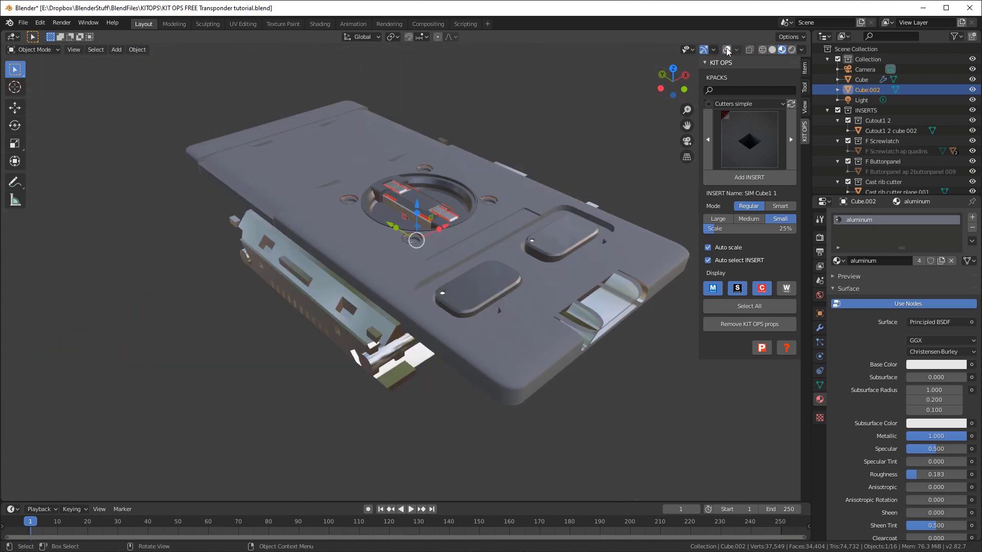
{"action": "middle_click_drag", "start_coordinate": [393, 222], "coordinate": [383, 203]}
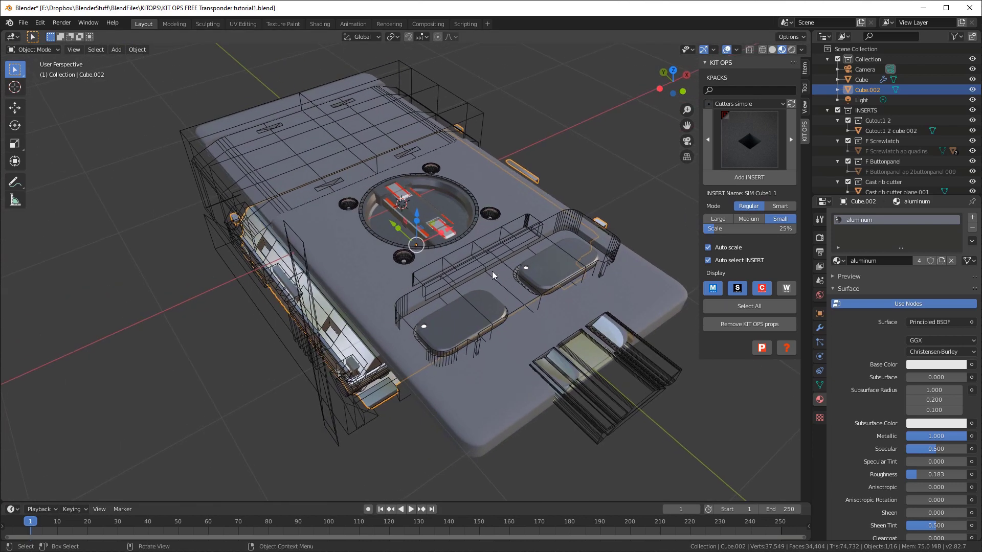
Choose the Hookcut1 1 insert from the Objects tech KPACK.
{"action": "middle_click_drag", "start_coordinate": [491, 271], "coordinate": [360, 265]}
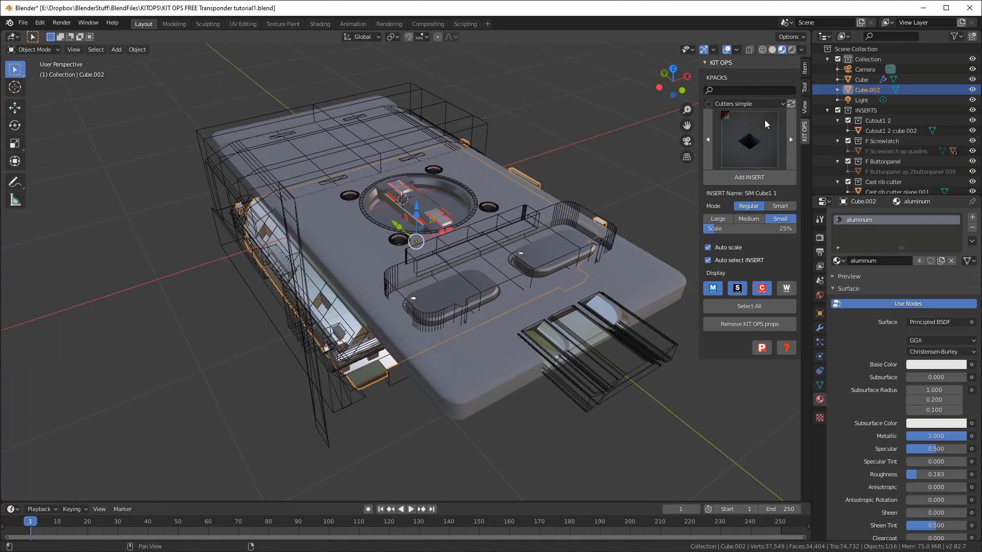
{"action": "left_click", "coordinate": [737, 104]}
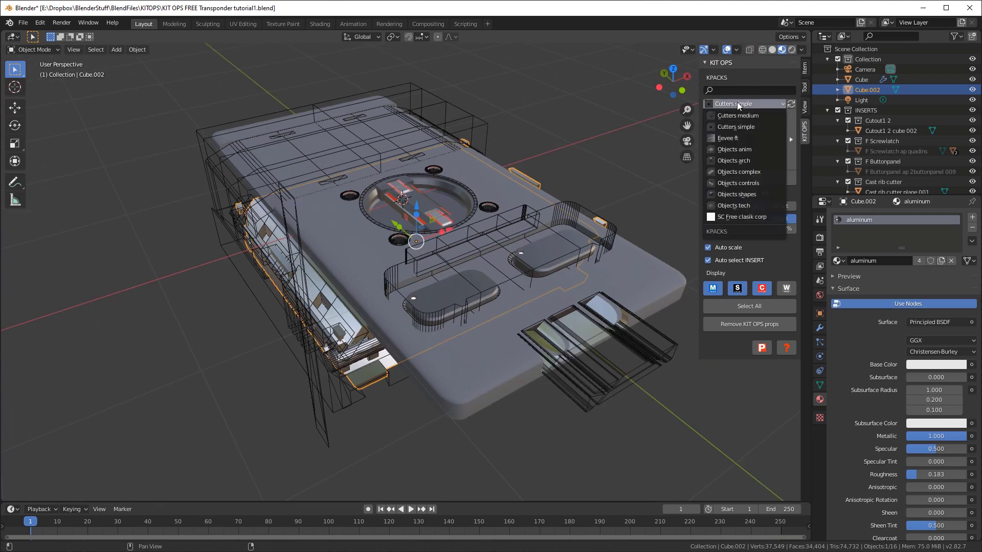
{"action": "left_click", "coordinate": [741, 182]}
{"action": "left_click", "coordinate": [751, 206]}
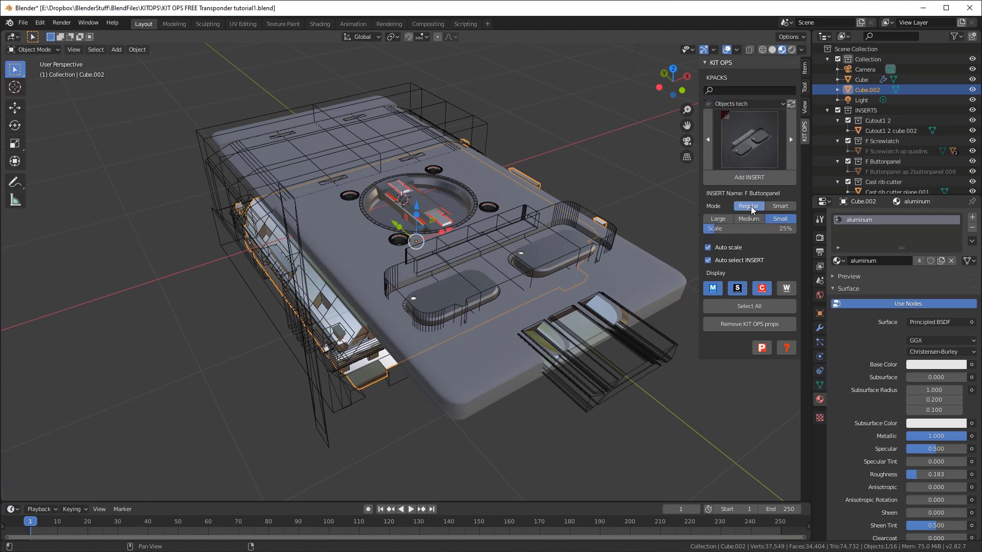
{"action": "left_click", "coordinate": [760, 152]}
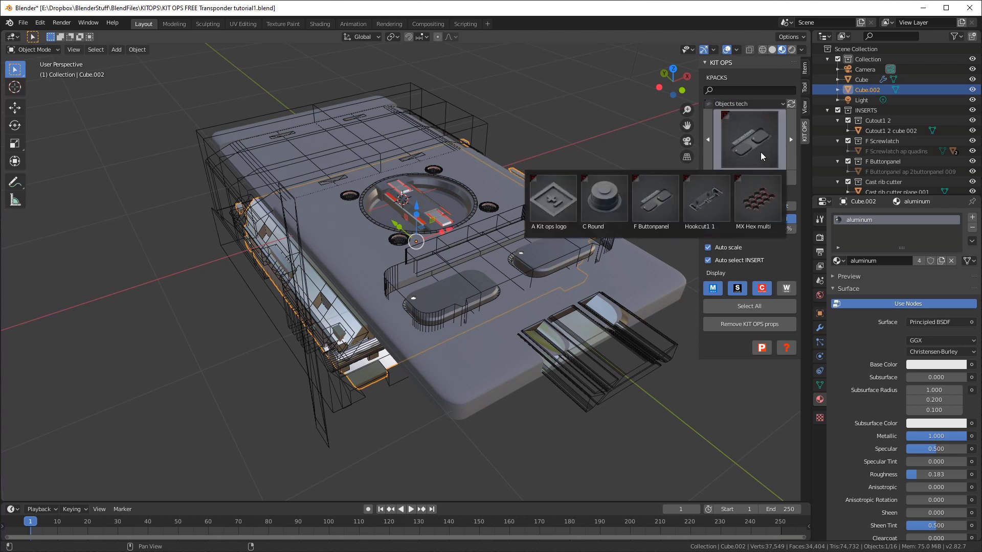
{"action": "left_click", "coordinate": [707, 199]}
{"action": "middle_click_drag", "start_coordinate": [370, 222], "coordinate": [369, 250]}
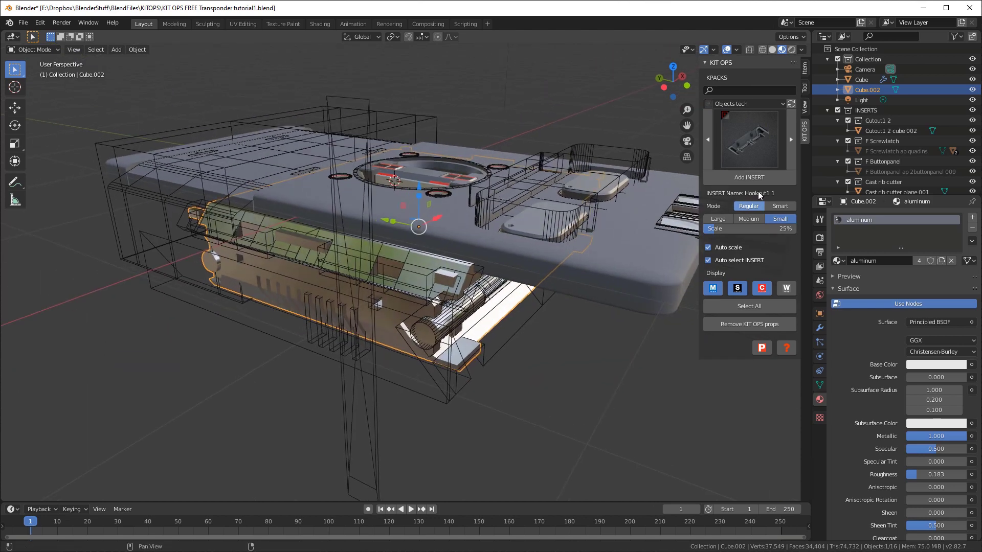
Add the Hookcut1 1 insert onto the block's upper side bevel and scale it up to span most of its length.
{"action": "left_click", "coordinate": [749, 178]}
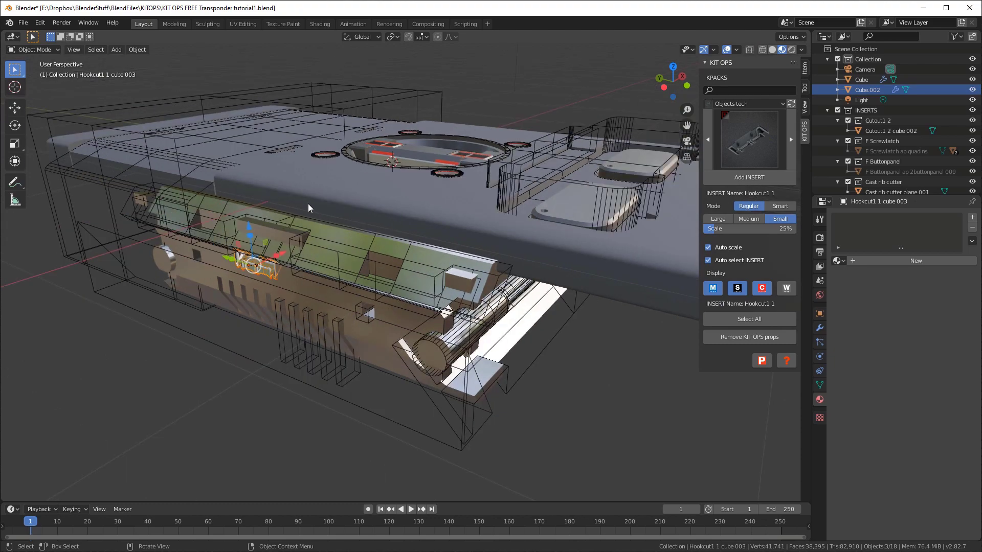
{"action": "key", "text": "s"}
{"action": "left_click", "coordinate": [315, 211]}
Move the hook insert about -0.25 m along the global Y axis on the block's side bevel.
{"action": "middle_click_drag", "start_coordinate": [329, 297], "coordinate": [302, 260]}
{"action": "left_click_drag", "start_coordinate": [302, 260], "coordinate": [307, 271]}
{"action": "middle_click_drag", "start_coordinate": [307, 271], "coordinate": [399, 169]}
{"action": "left_click_drag", "start_coordinate": [398, 168], "coordinate": [399, 154]}
{"action": "middle_click_drag", "start_coordinate": [399, 153], "coordinate": [300, 182]}
{"action": "left_click_drag", "start_coordinate": [309, 148], "coordinate": [309, 158]}
{"action": "middle_click_drag", "start_coordinate": [309, 159], "coordinate": [338, 199]}
{"action": "key", "text": "g"}
{"action": "key", "text": "y"}
{"action": "left_click", "coordinate": [458, 174]}
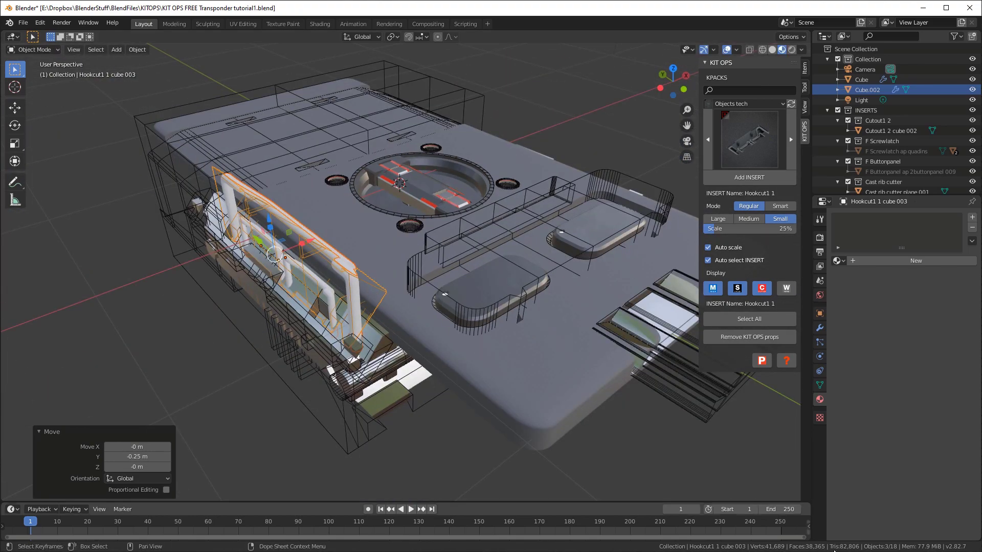
{"action": "middle_click_drag", "start_coordinate": [388, 286], "coordinate": [241, 244]}
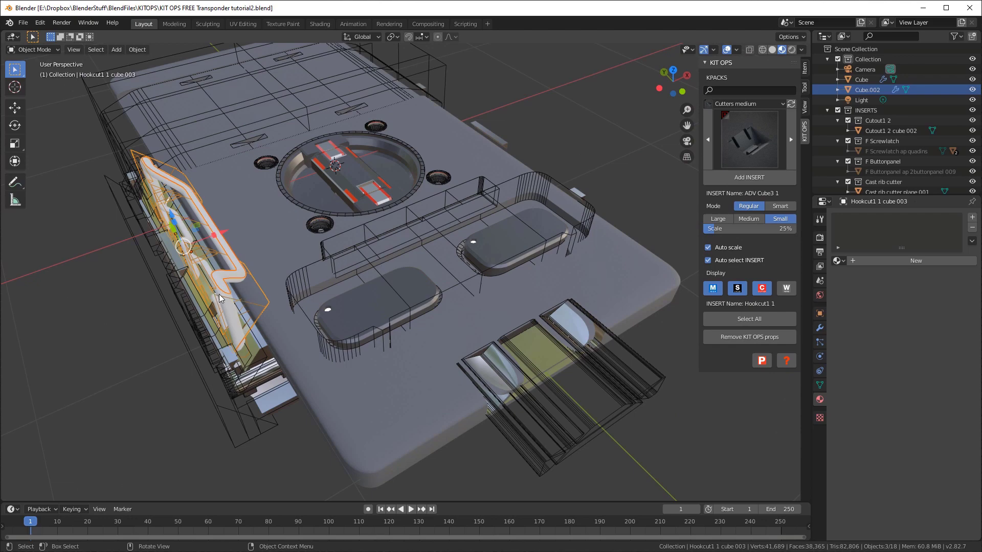
{"action": "middle_click_drag", "start_coordinate": [219, 293], "coordinate": [321, 208]}
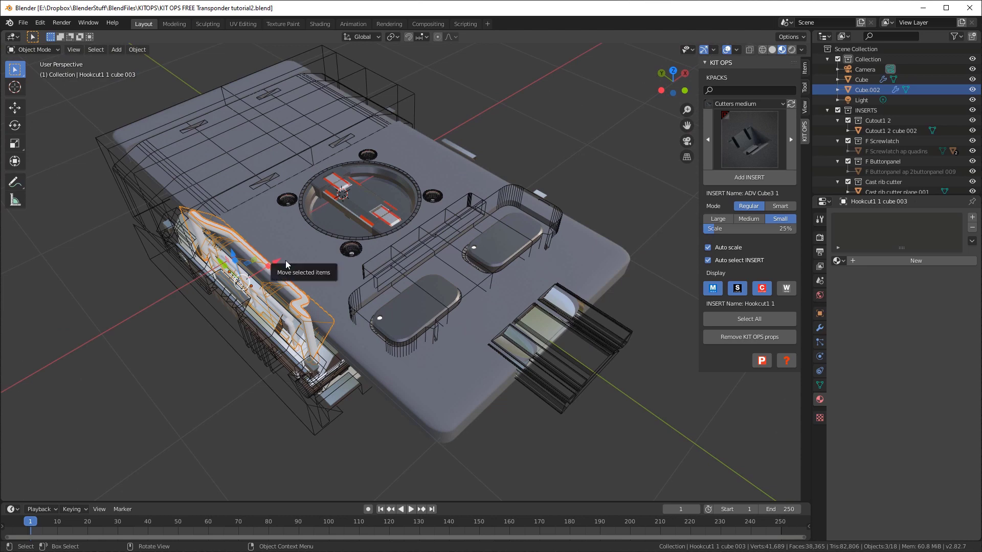
Remove the KIT OPS properties from the Hookcut1 1 insert and select its outer pipe individually.
{"action": "middle_click_drag", "start_coordinate": [333, 298], "coordinate": [392, 262]}
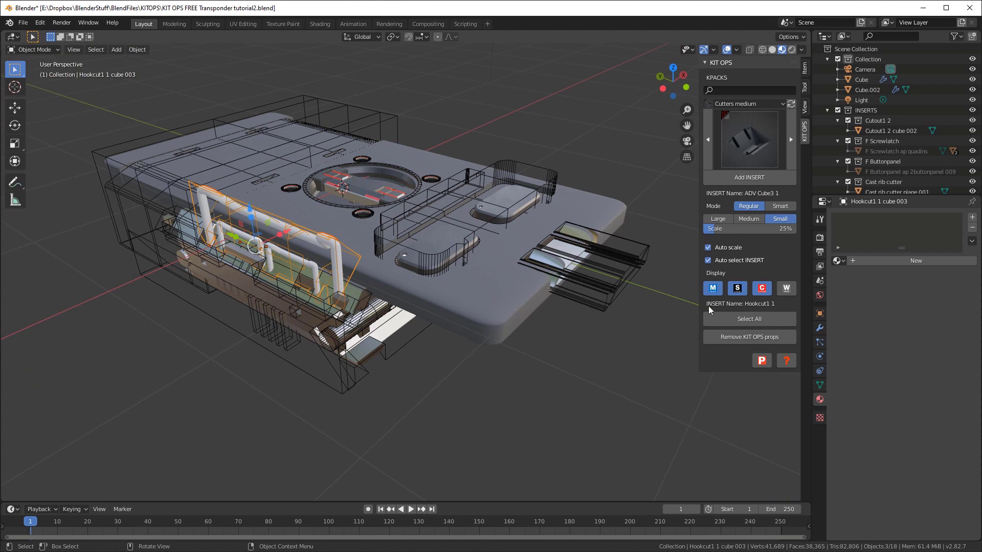
{"action": "left_click", "coordinate": [759, 335]}
{"action": "left_click", "coordinate": [336, 258]}
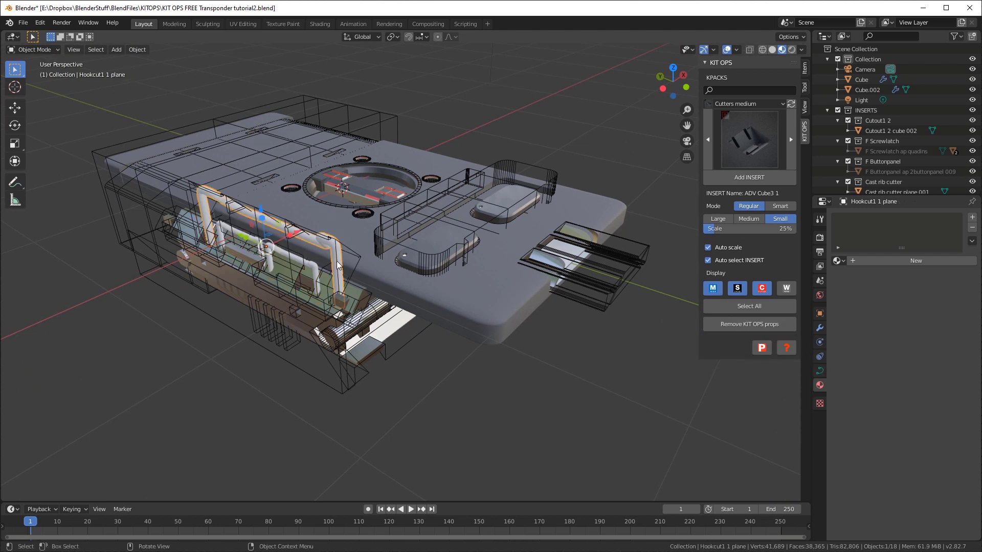
Try moving the hook's boolean cutter to check whether its pipes follow, and undo the move.
{"action": "left_click", "coordinate": [351, 251]}
{"action": "middle_click_drag", "start_coordinate": [400, 167], "coordinate": [360, 260]}
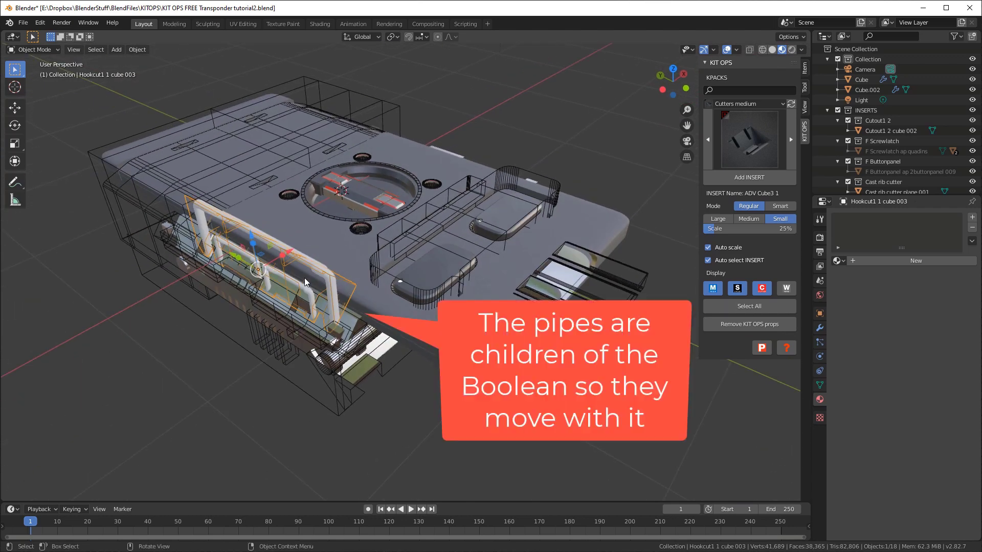
{"action": "left_click_drag", "start_coordinate": [290, 250], "coordinate": [233, 279]}
{"action": "key", "text": "ctrl+z"}
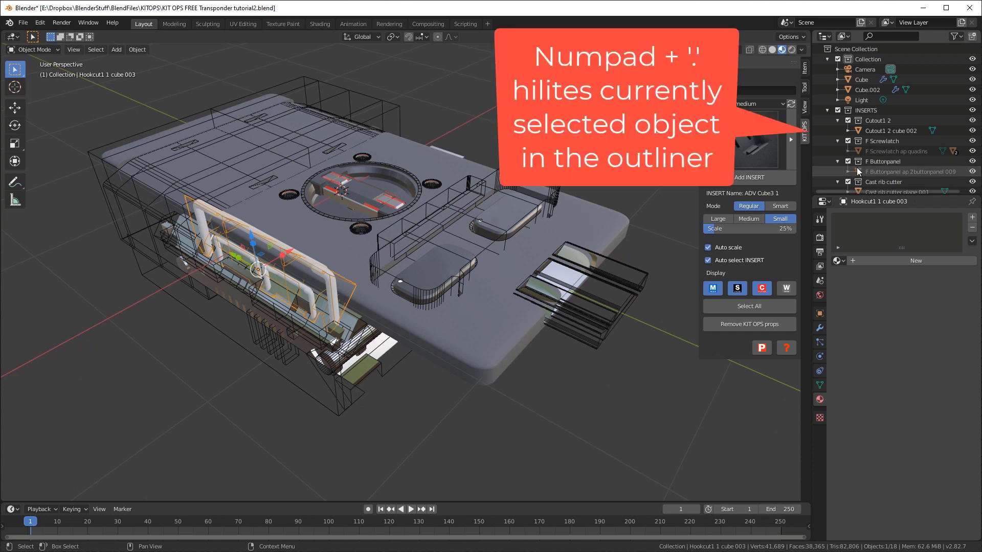
Locate the hook cutter in the object hierarchy and expand it to inspect its two child pipe objects.
{"action": "key", "text": "KP_Decimal"}
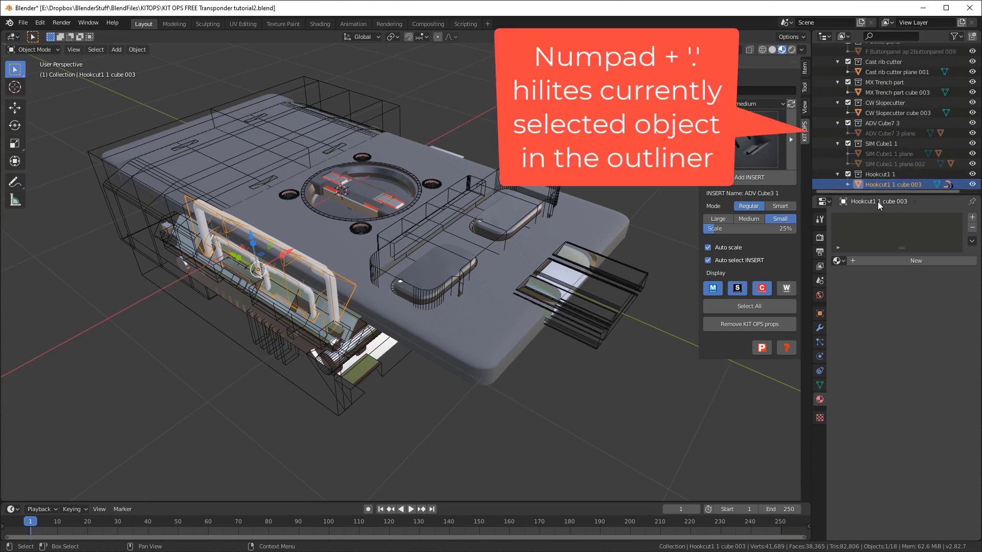
{"action": "left_click", "coordinate": [847, 184]}
{"action": "scroll", "coordinate": [865, 128], "scroll_direction": "down", "scroll_amount": 2}
{"action": "left_click", "coordinate": [875, 175]}
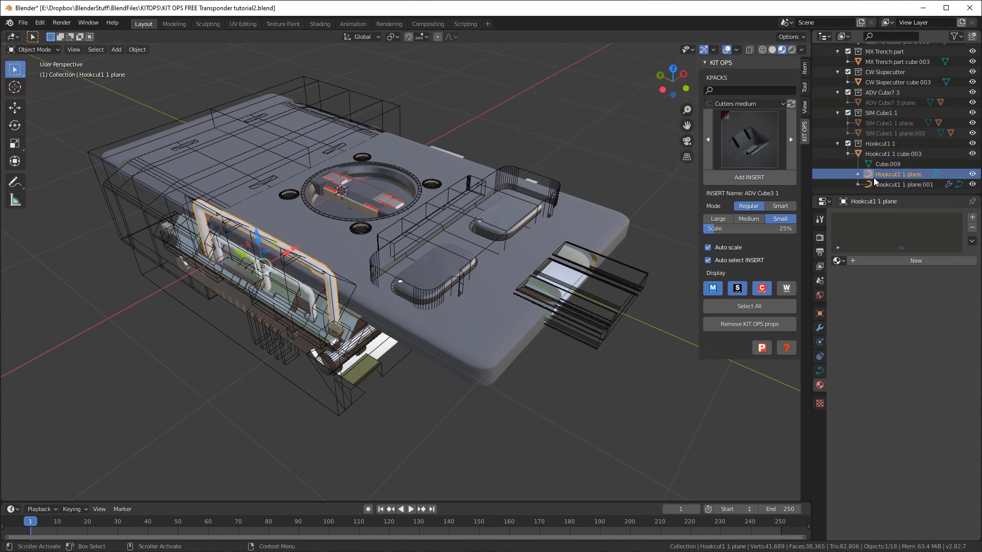
{"action": "left_click", "coordinate": [882, 185]}
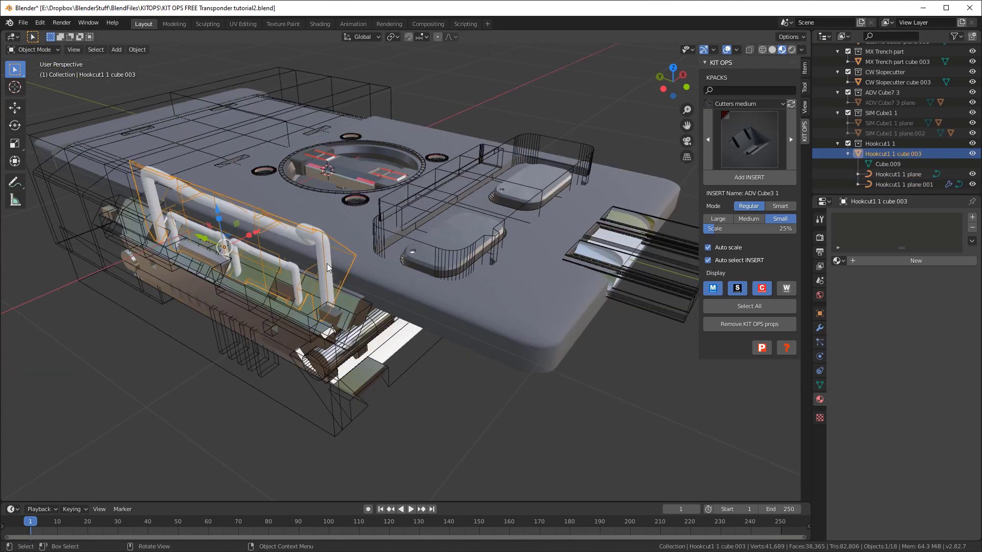
Select both the outer and inner hook pipes without their boolean cutter.
{"action": "left_click", "coordinate": [296, 272]}
{"action": "left_click", "coordinate": [331, 254]}
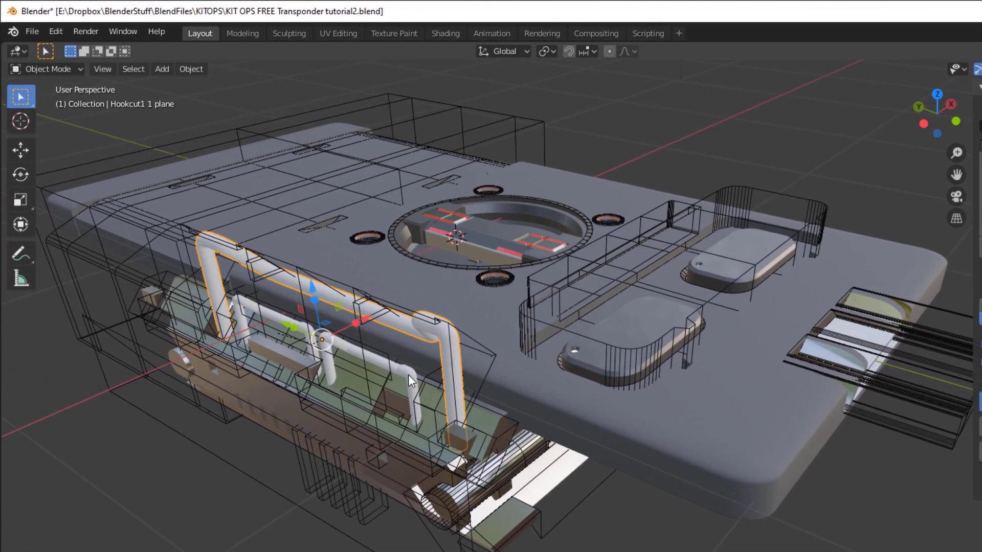
{"action": "left_click", "coordinate": [350, 321], "text": "shift"}
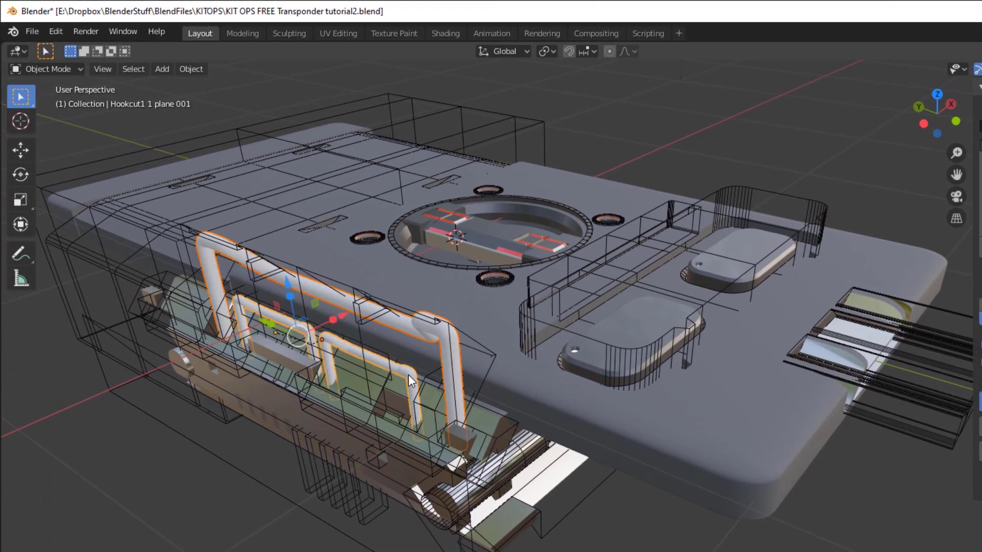
Try a plain Clear Parent on the two hook pipes and undo it.
{"action": "left_click", "coordinate": [193, 75]}
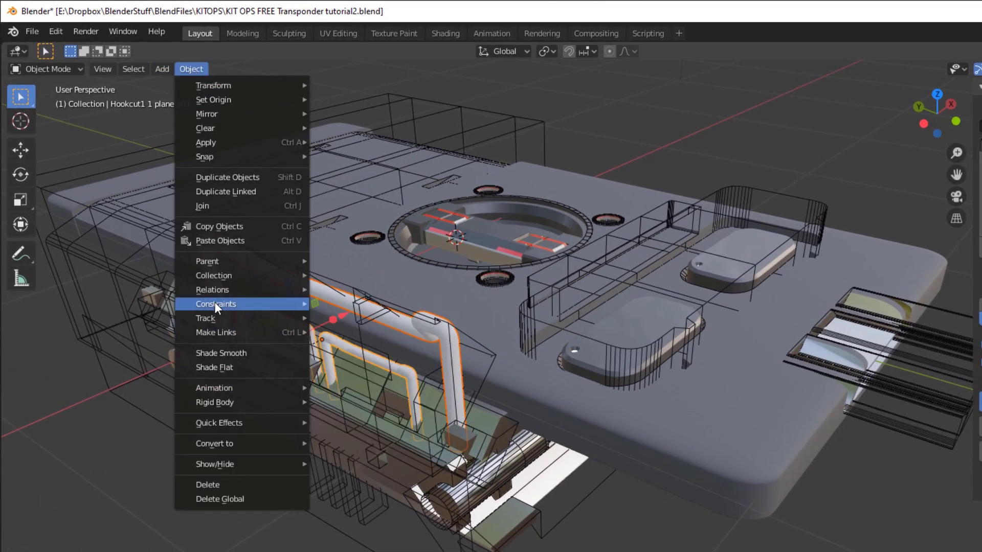
{"action": "mouse_move", "coordinate": [225, 258]}
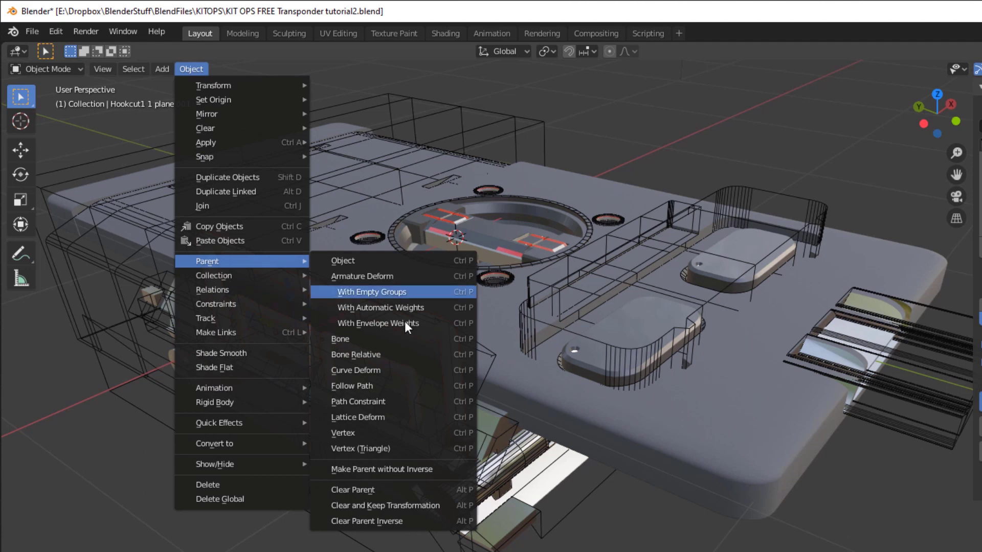
{"action": "left_click", "coordinate": [347, 490]}
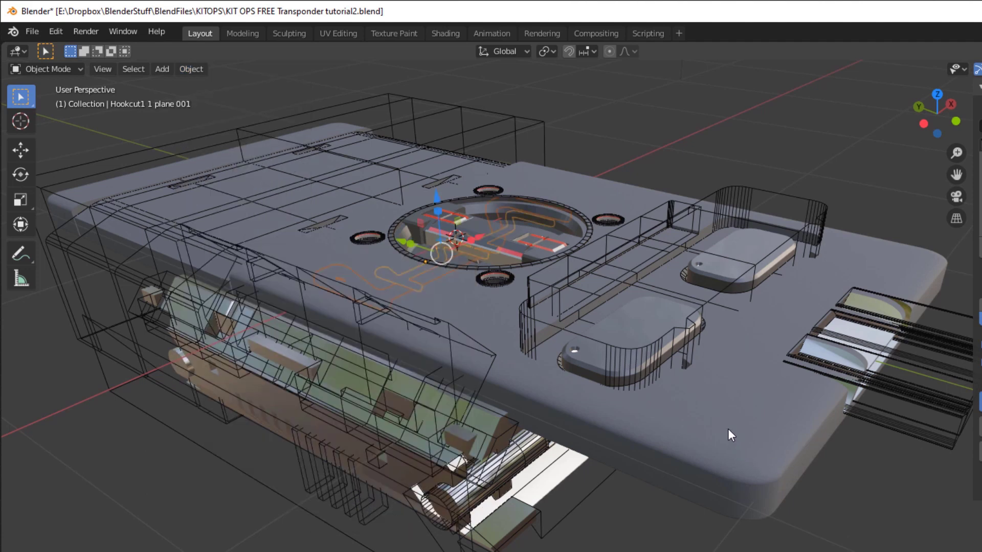
{"action": "key", "text": "ctrl+z"}
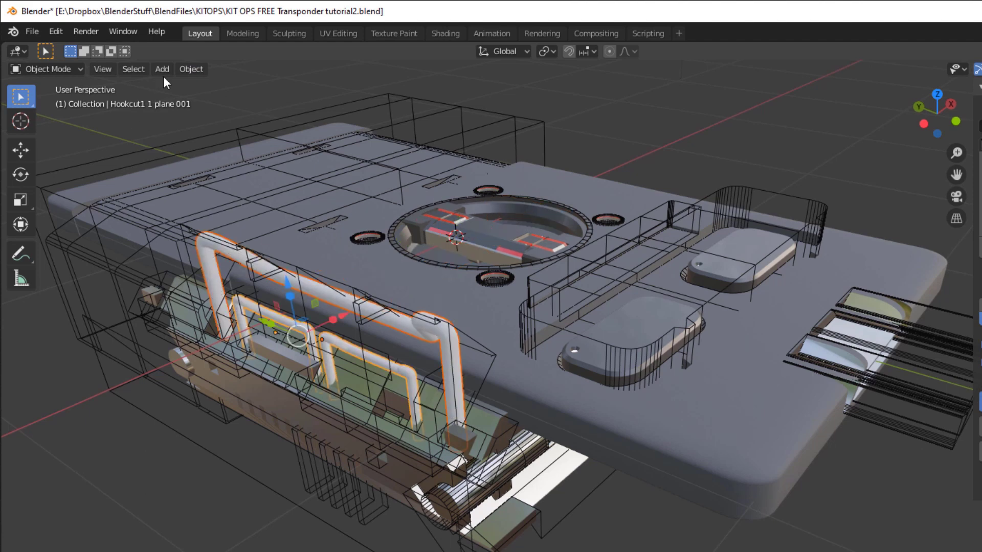
Unparent the two hook pipes from the cutter with Clear and Keep Transformation.
{"action": "left_click", "coordinate": [189, 68]}
{"action": "mouse_move", "coordinate": [247, 379]}
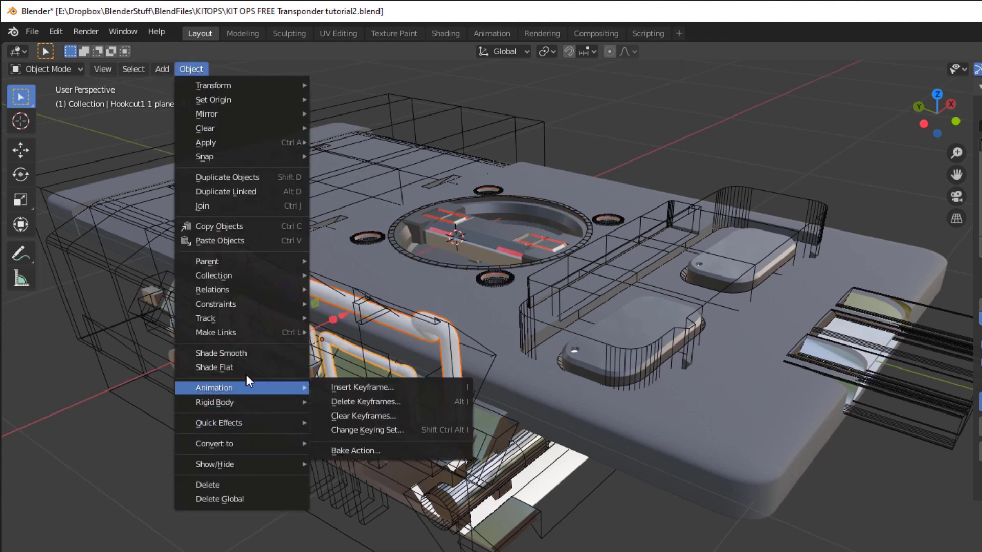
{"action": "mouse_move", "coordinate": [189, 260]}
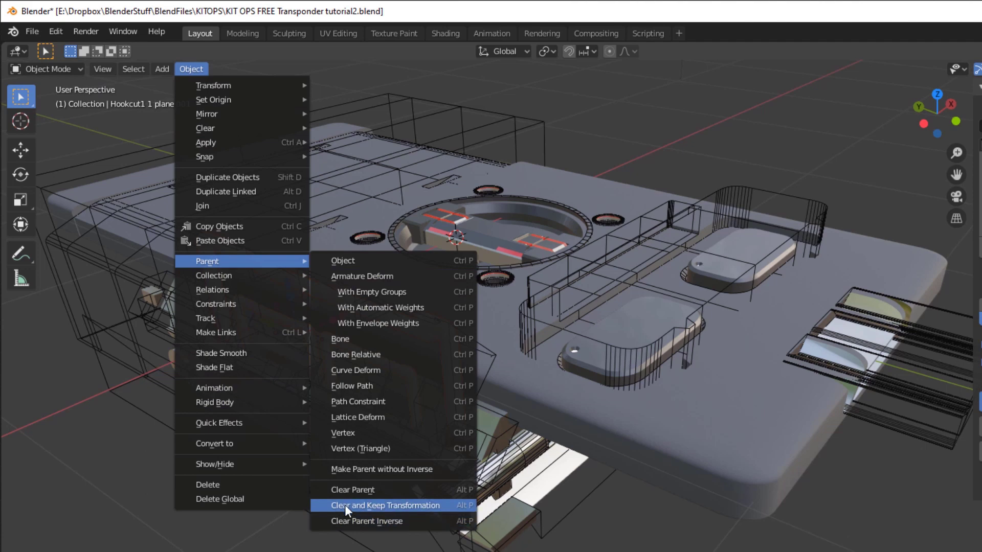
{"action": "left_click", "coordinate": [409, 505]}
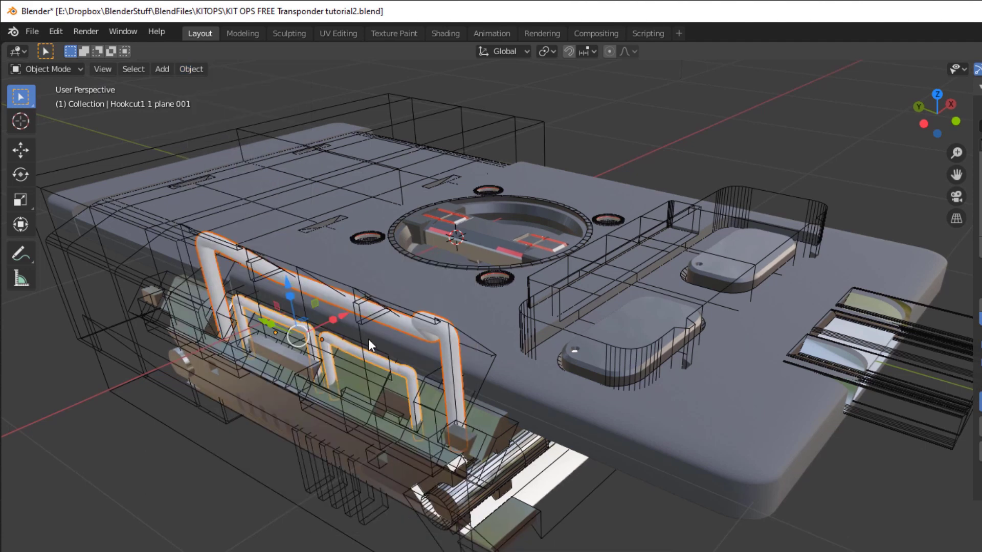
Convert both hook pipes to meshes and join them into one object.
{"action": "right_click", "coordinate": [409, 370]}
{"action": "left_click", "coordinate": [410, 372]}
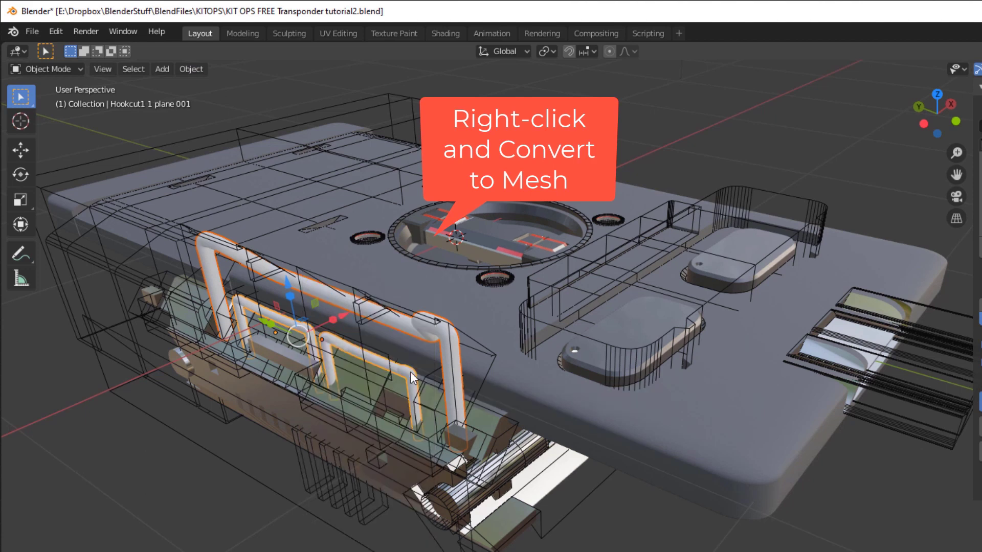
{"action": "left_click", "coordinate": [445, 351]}
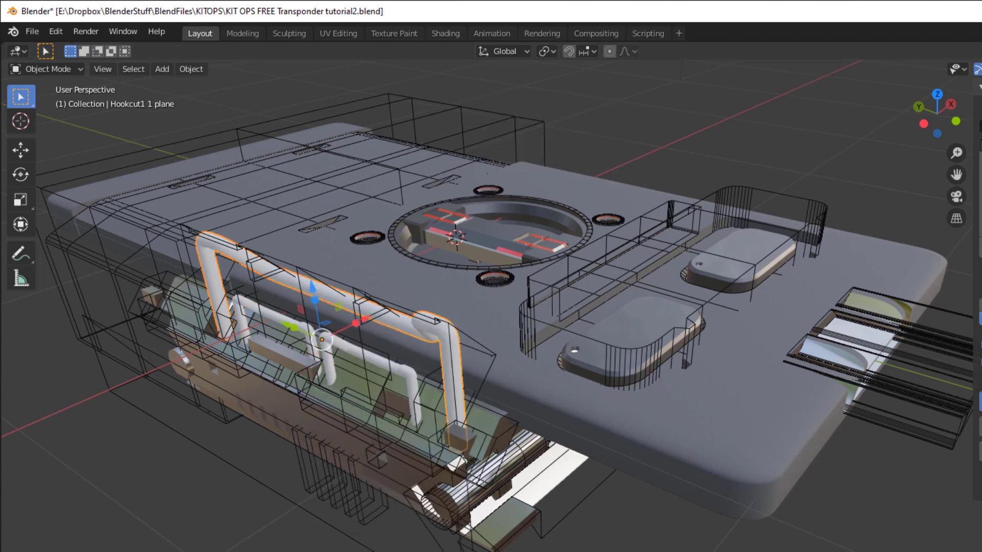
{"action": "left_click", "coordinate": [412, 373], "text": "shift"}
{"action": "left_click", "coordinate": [191, 73]}
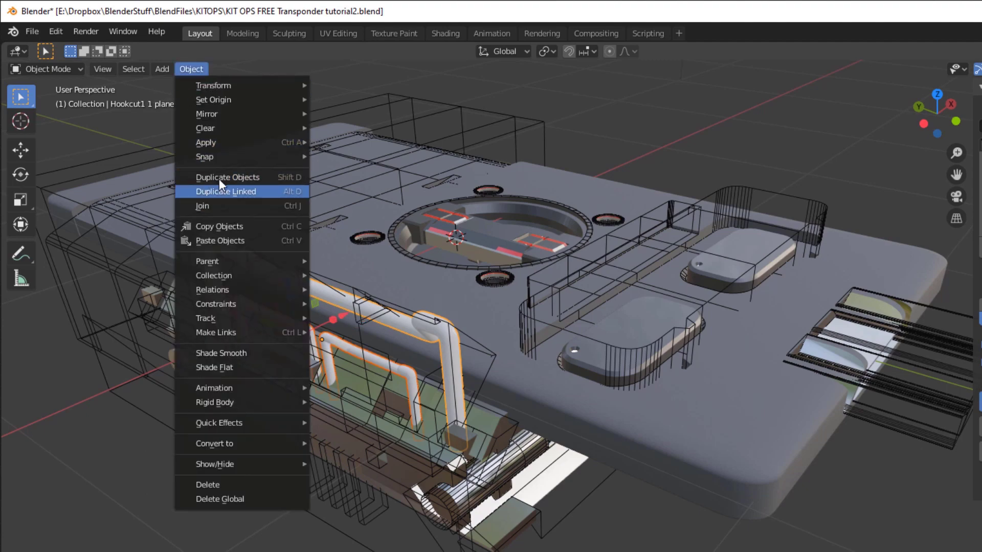
{"action": "left_click", "coordinate": [201, 204]}
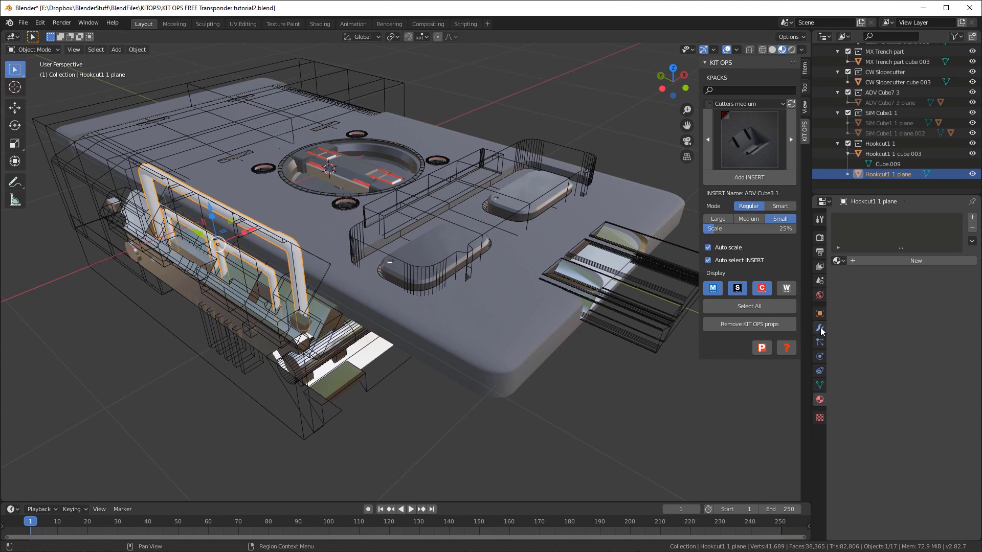
Add a Mirror modifier on the X axis to the joined pipes, using the grey slab (Cube) as the mirror object.
{"action": "left_click", "coordinate": [820, 328]}
{"action": "left_click", "coordinate": [849, 217]}
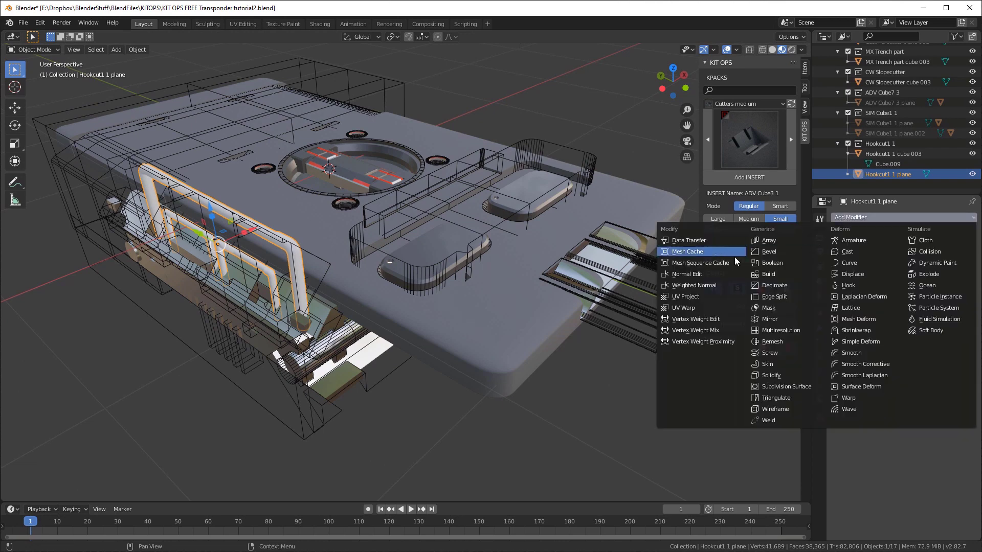
{"action": "left_click", "coordinate": [759, 320]}
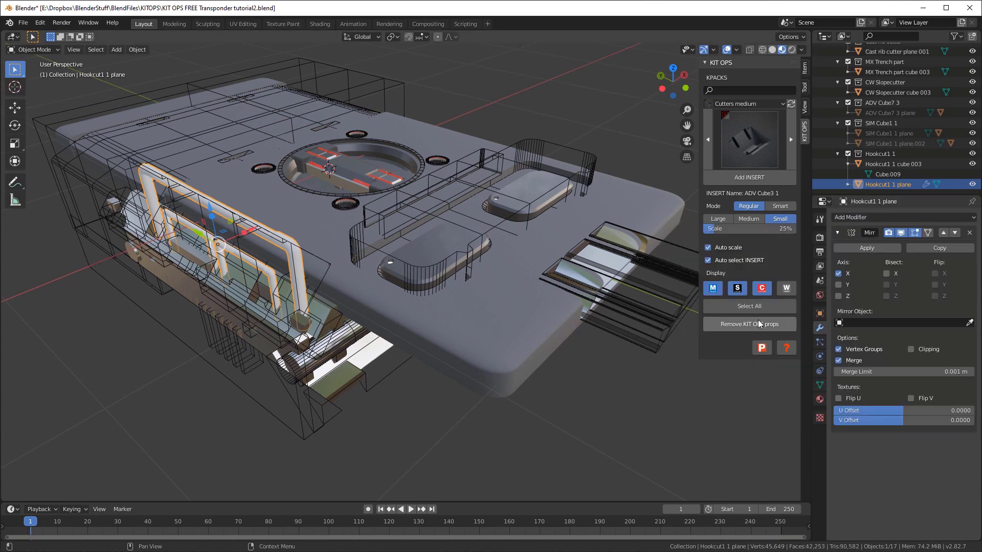
{"action": "left_click", "coordinate": [970, 323]}
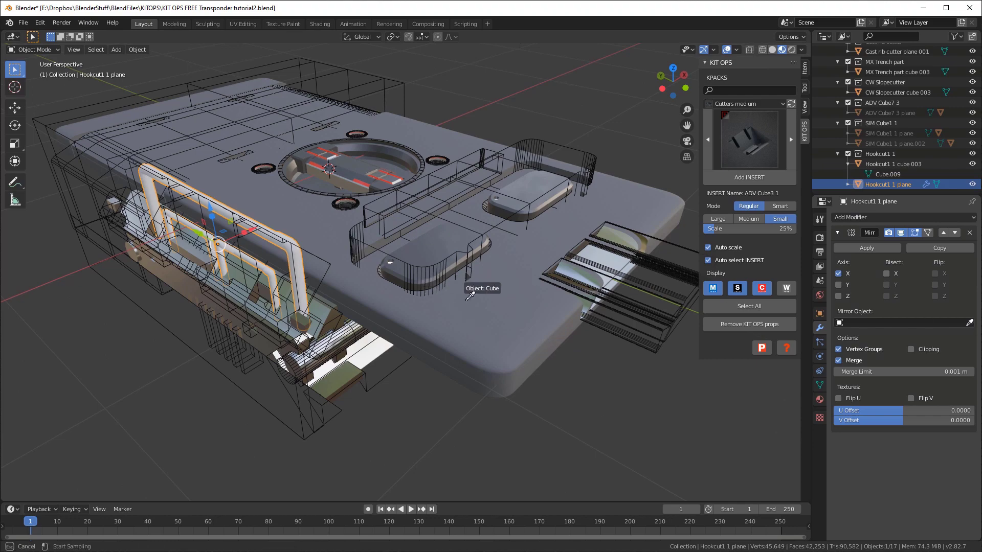
{"action": "left_click", "coordinate": [468, 296]}
{"action": "middle_click_drag", "start_coordinate": [470, 303], "coordinate": [557, 229]}
Assign the existing aluminum material to the mirrored hook pipes.
{"action": "left_click", "coordinate": [819, 399]}
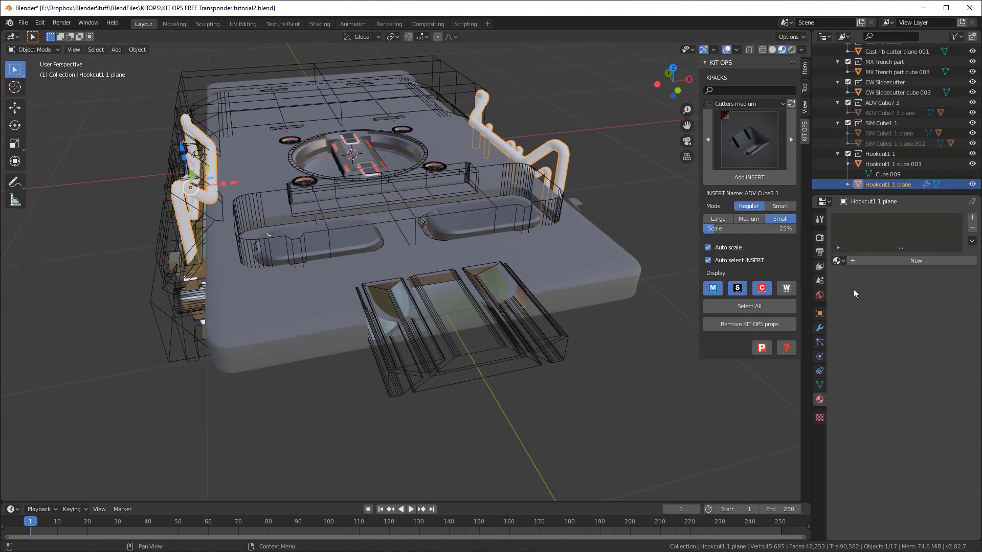
{"action": "left_click", "coordinate": [837, 262]}
{"action": "left_click", "coordinate": [854, 276]}
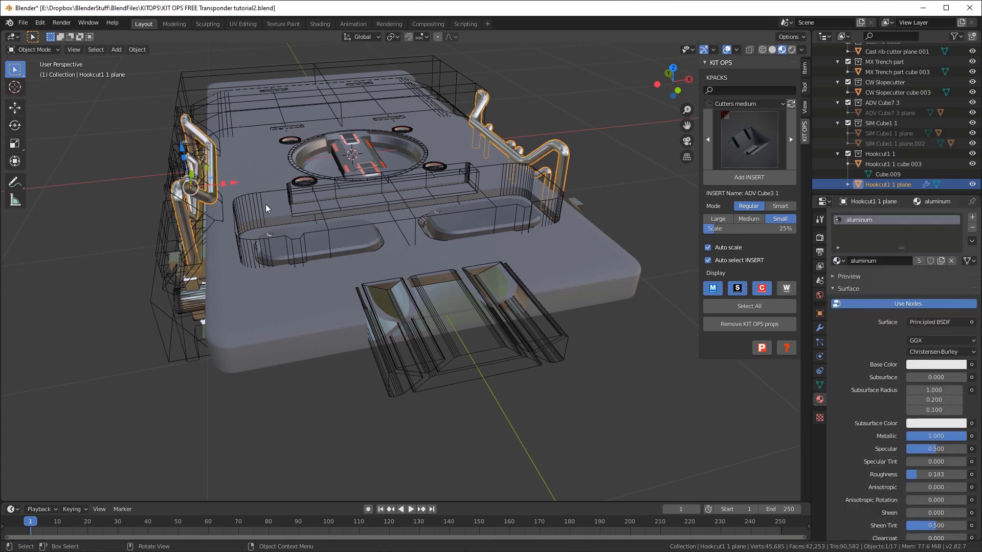
Move the Hookcut1 1 boolean cutter -0.123 m along the global Z axis.
{"action": "mouse_move", "coordinate": [266, 204]}
{"action": "middle_mouse_down"}
{"action": "mouse_move", "coordinate": [300, 192]}
{"action": "mouse_move", "coordinate": [290, 232]}
{"action": "mouse_move", "coordinate": [322, 199]}
{"action": "mouse_move", "coordinate": [311, 198]}
{"action": "mouse_move", "coordinate": [367, 198]}
{"action": "mouse_move", "coordinate": [271, 207]}
{"action": "middle_mouse_up"}
{"action": "left_click", "coordinate": [291, 228]}
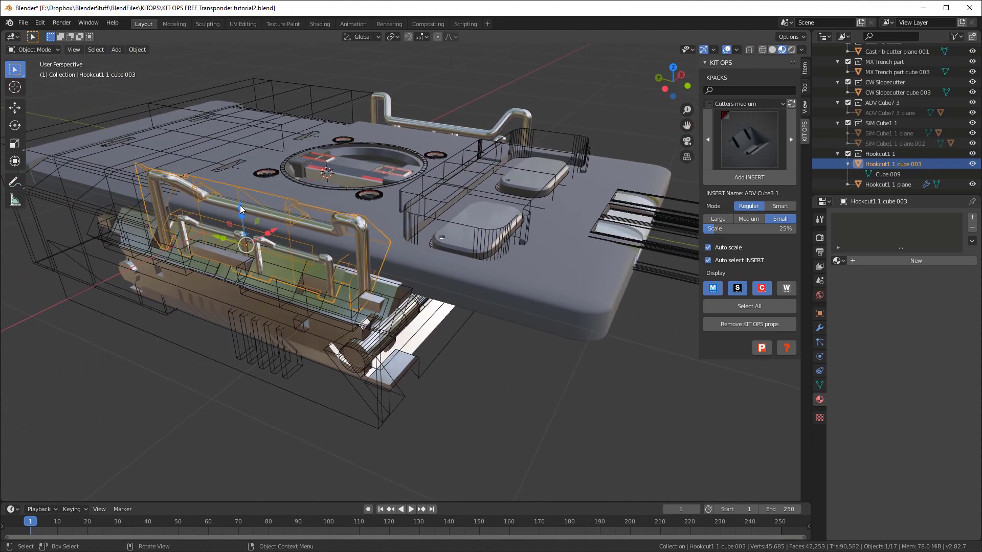
{"action": "left_click_drag", "start_coordinate": [240, 204], "coordinate": [234, 239]}
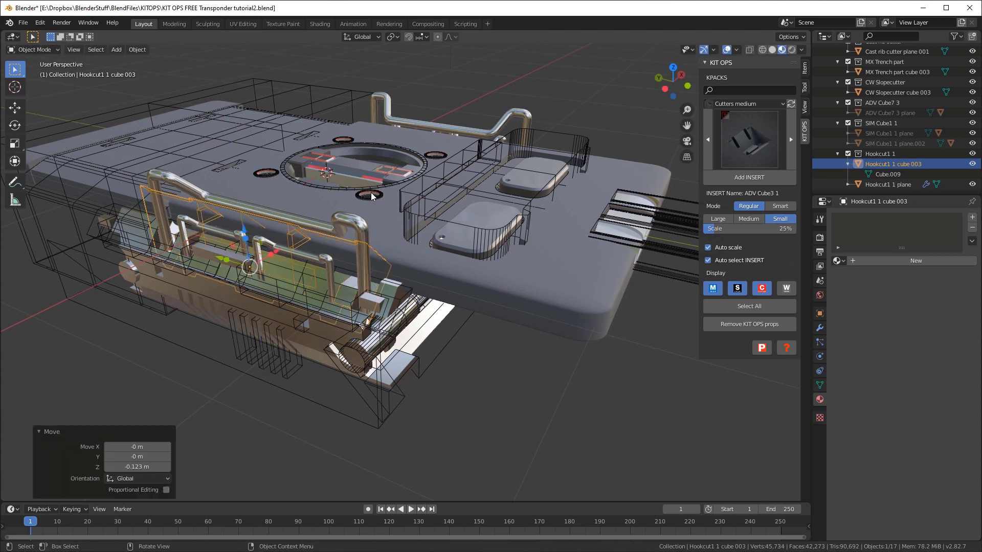
Add a Mirror modifier on the X axis to the hook cutter, with the grey slab (Cube) as the mirror object.
{"action": "middle_click_drag", "start_coordinate": [372, 196], "coordinate": [255, 197]}
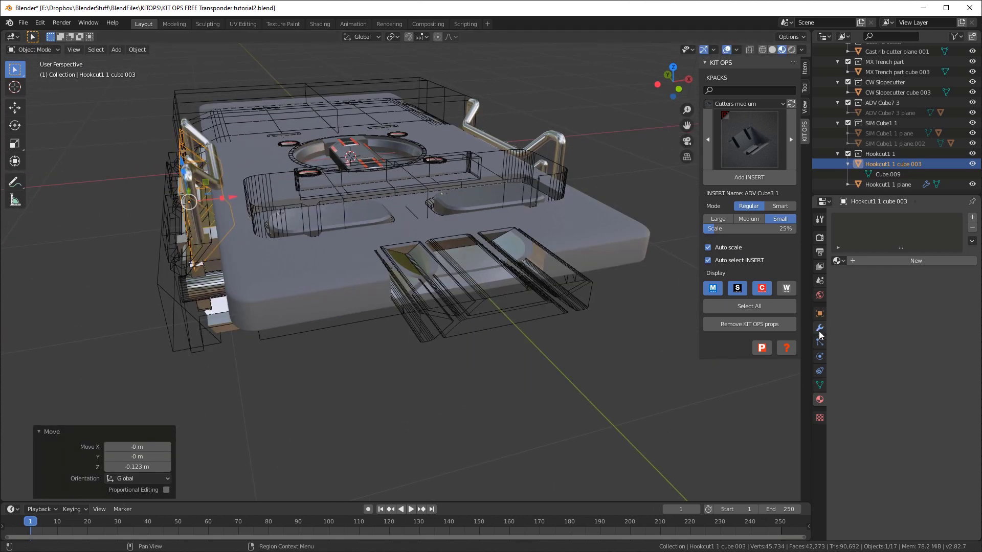
{"action": "left_click", "coordinate": [819, 330]}
{"action": "left_click", "coordinate": [849, 217]}
{"action": "left_click", "coordinate": [769, 321]}
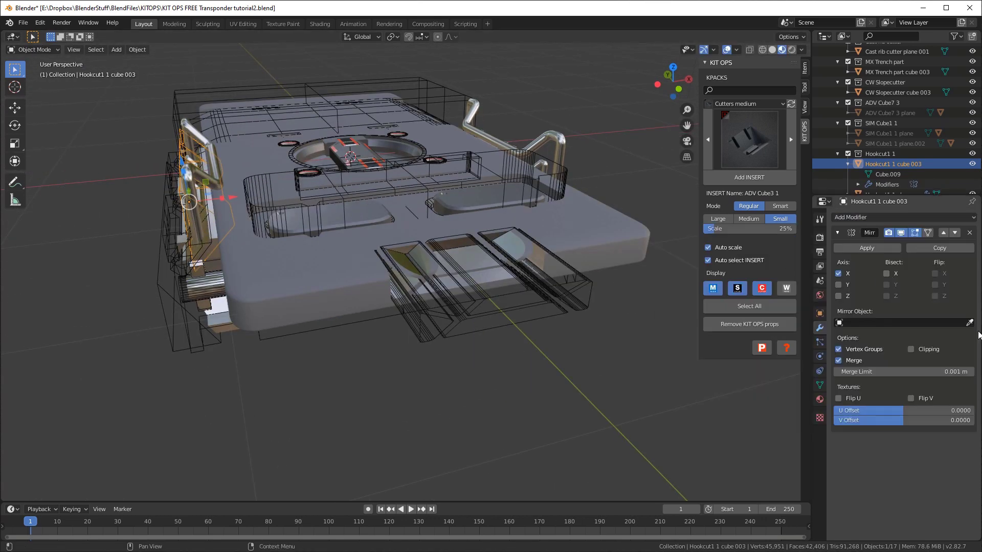
{"action": "left_click", "coordinate": [969, 322]}
{"action": "left_click", "coordinate": [358, 222]}
Move the hook cutter -0.0164 m along the global Z axis and hide the viewport overlays.
{"action": "middle_click_drag", "start_coordinate": [444, 204], "coordinate": [389, 173]}
{"action": "left_click_drag", "start_coordinate": [308, 118], "coordinate": [308, 123]}
{"action": "middle_click_drag", "start_coordinate": [308, 117], "coordinate": [461, 219]}
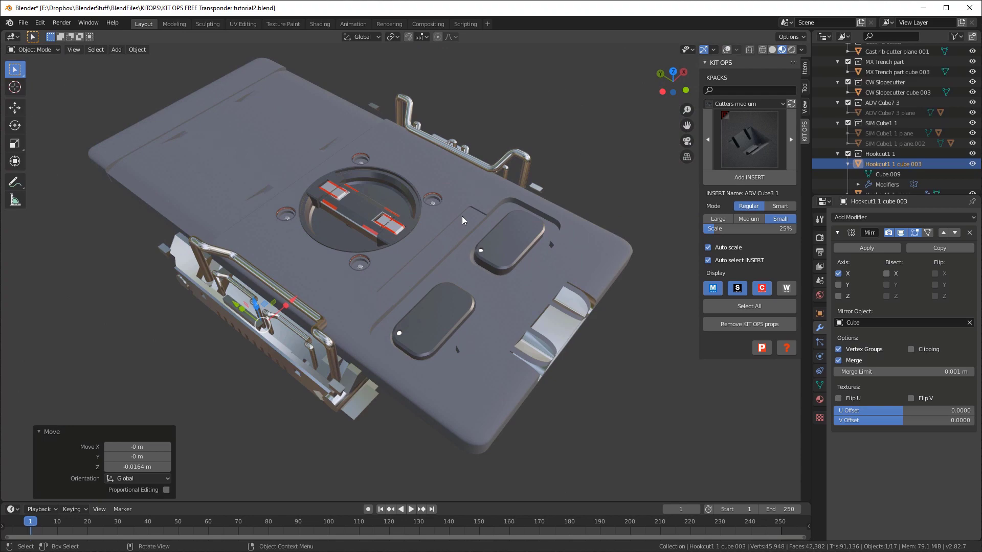